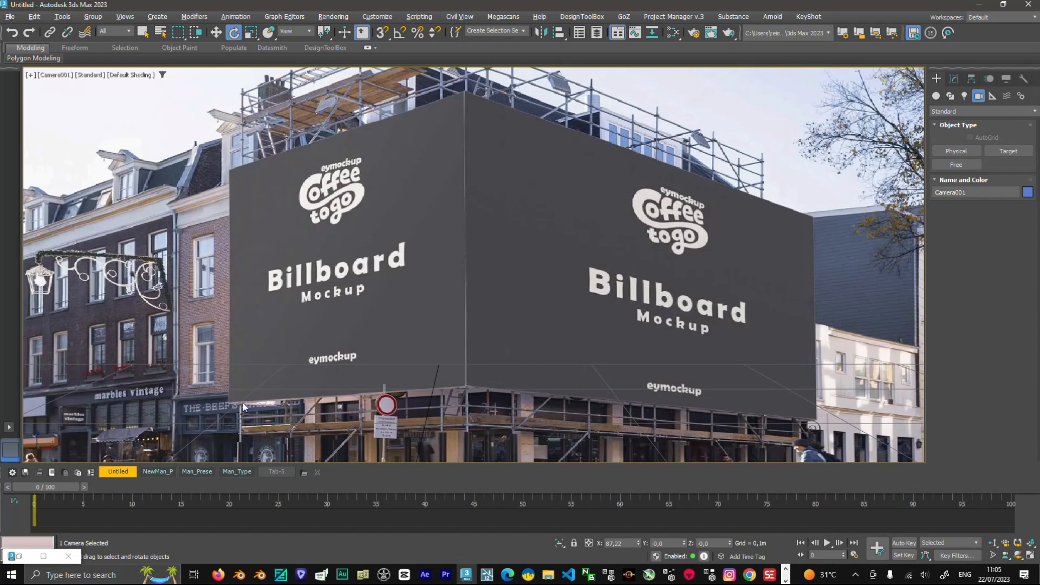
- Set a Custom render output size 1281 wide, with a height that matches the background photo's proportions
key("F10")
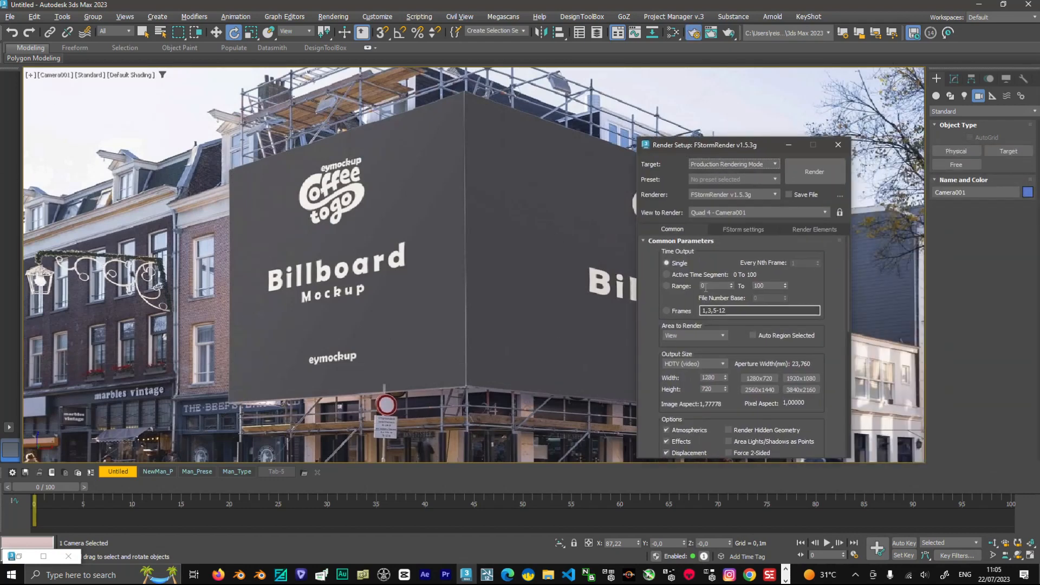
left_click(694, 363)
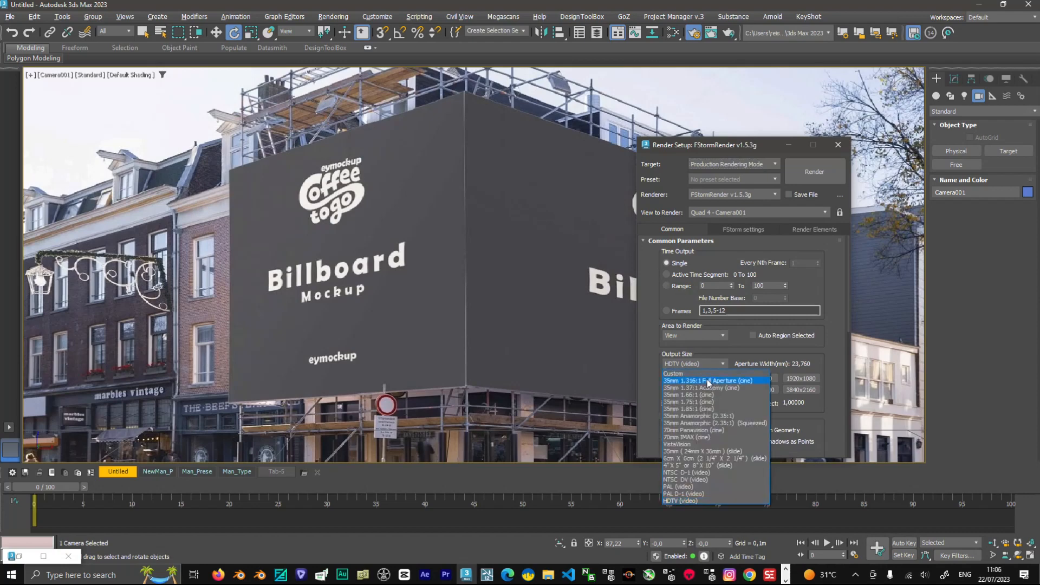
left_click(704, 374)
double_click(714, 378)
type("1291")
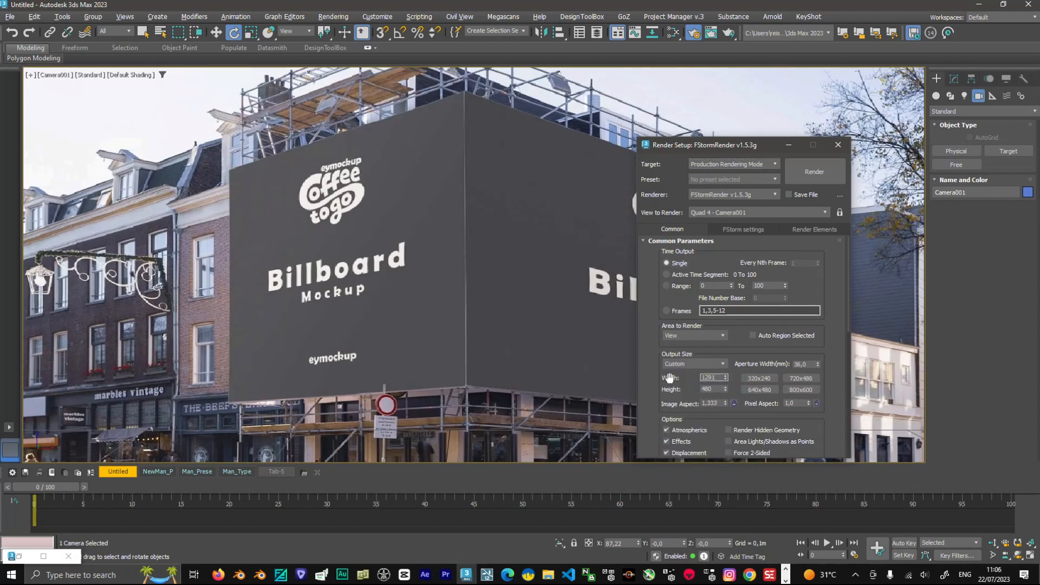
double_click(716, 389)
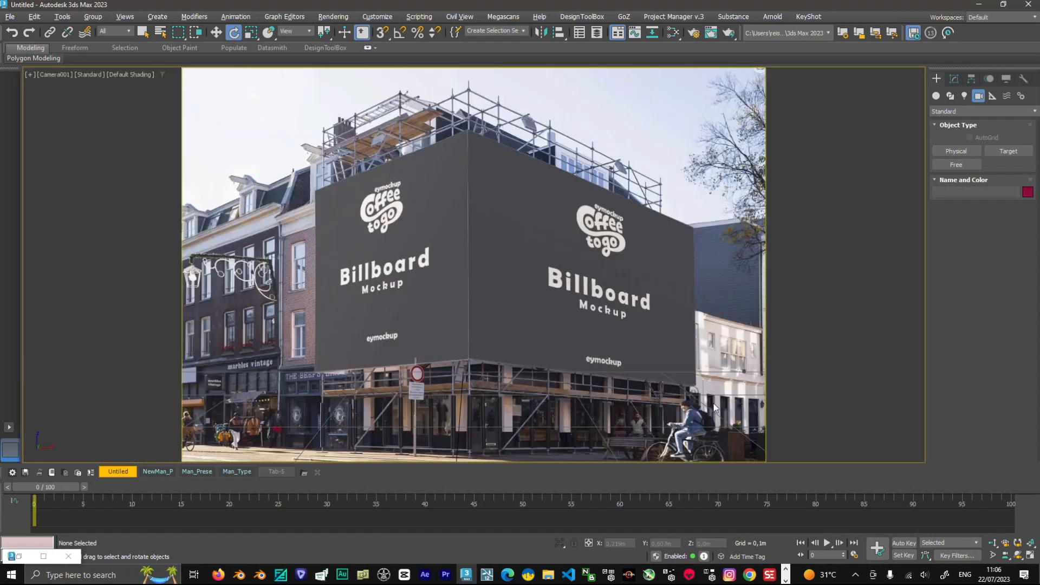
- Show the Perspective Match vanishing lines and align the blue pair with the left and corner vertical edges of the billboard
left_click(1024, 78)
left_click(983, 140)
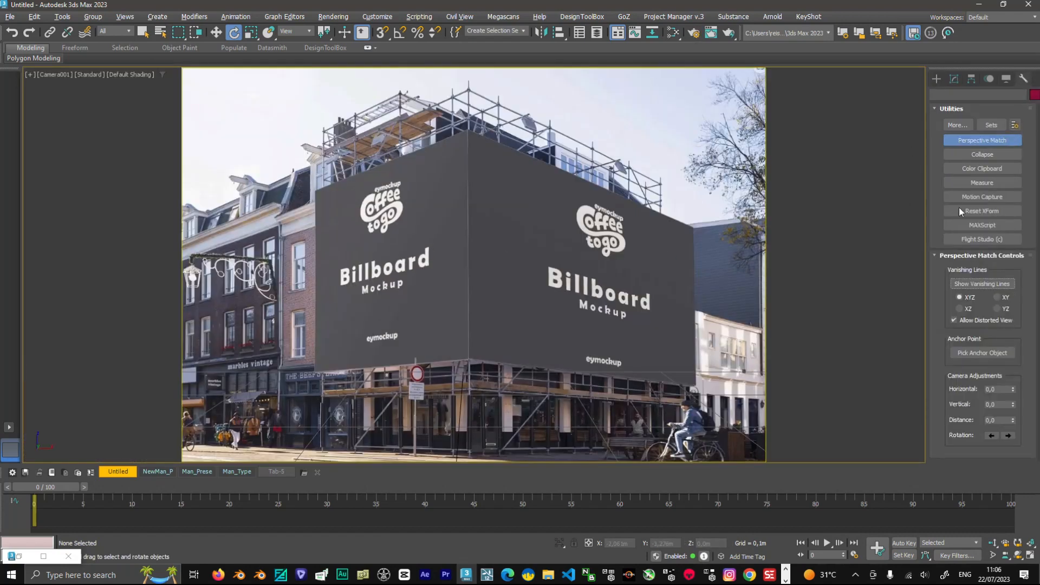
left_click(982, 283)
left_click_drag(423, 250, 318, 230)
left_click_drag(525, 329, 470, 304)
left_click_drag(470, 194, 468, 130)
left_click_drag(315, 199, 316, 189)
- Enable 2D Pan Zoom Mode in the camera viewport and frame the whole photo with its vanishing lines
left_click(29, 74)
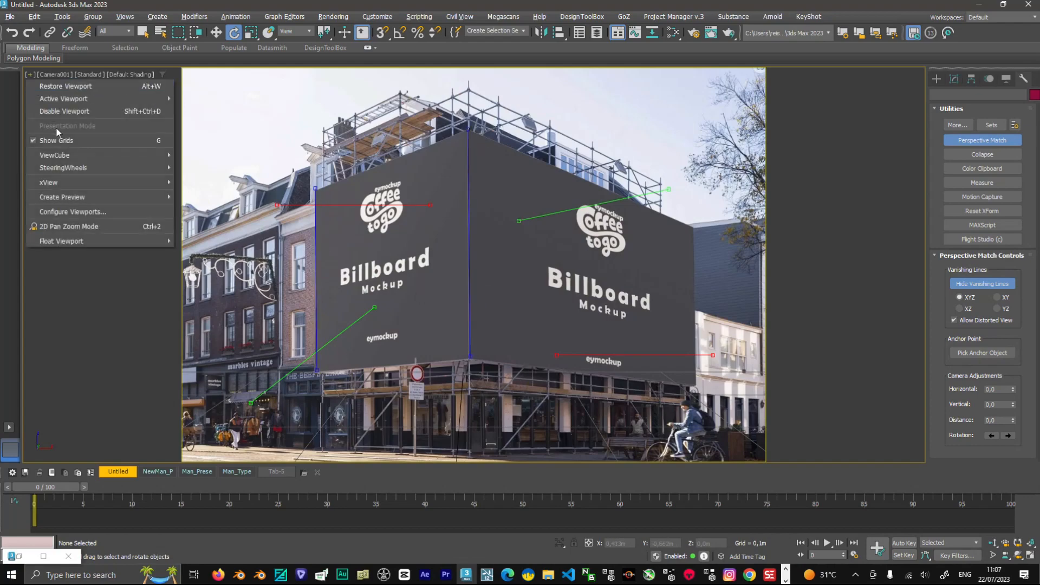
left_click(69, 227)
scroll(413, 207, "up", 8)
scroll(598, 241, "down", 4)
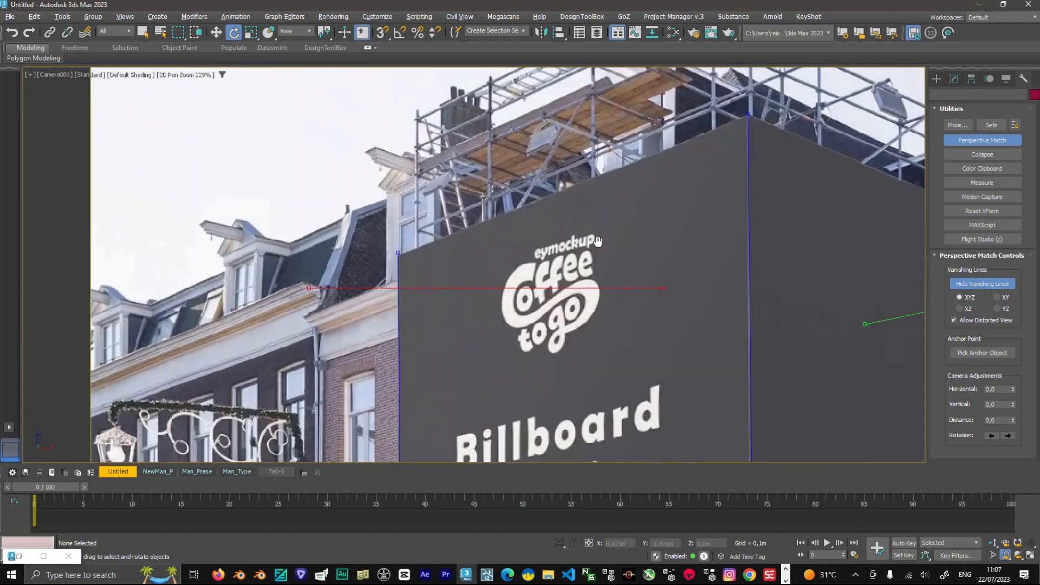
scroll(598, 241, "down", 4)
scroll(609, 286, "up", 4)
scroll(514, 278, "down", 5)
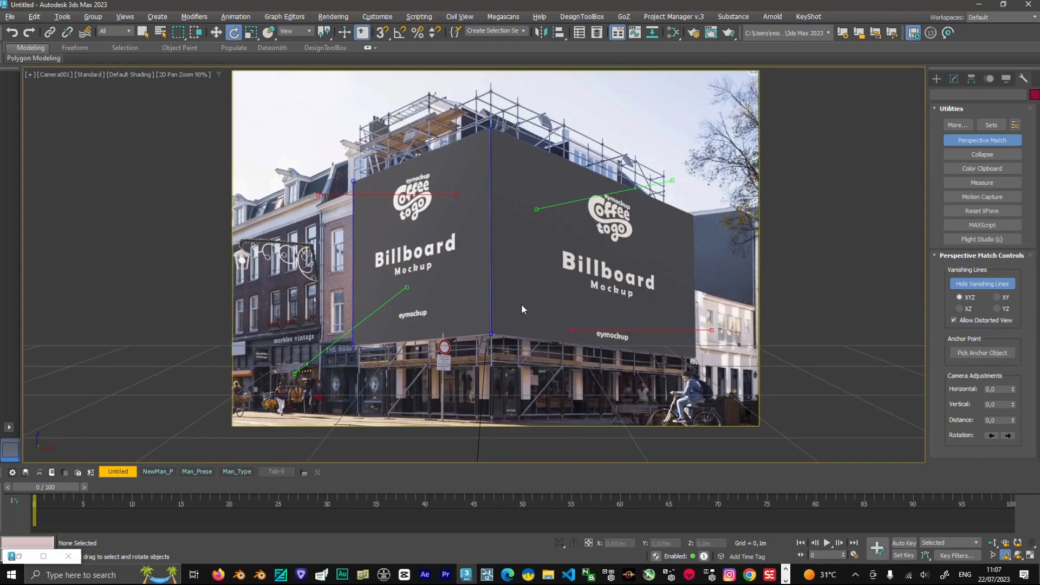
- Align the two red vanishing lines with the upper and lower edges of the billboard's left face
left_click_drag(318, 194, 232, 230)
left_click_drag(457, 194, 491, 127)
left_click_drag(631, 330, 299, 354)
left_click_drag(373, 352, 491, 333)
- Align the two green vanishing lines with the upper and lower edges of the billboard's right face
left_click_drag(369, 318, 491, 333)
left_click_drag(641, 383, 695, 357)
left_click_drag(537, 209, 491, 127)
left_click_drag(672, 180, 696, 216)
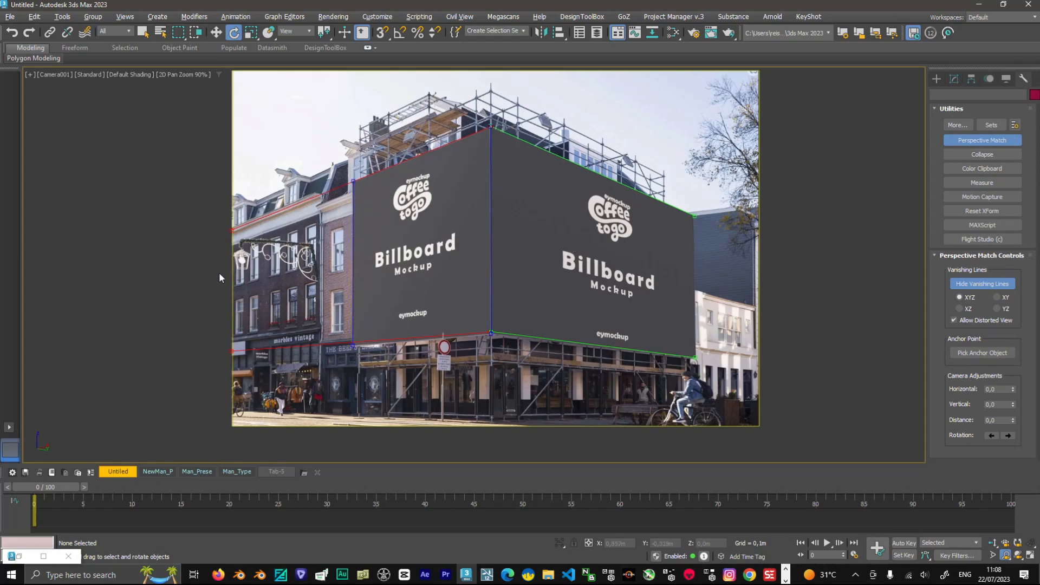
- Switch to the two-viewport layout and create a thin box about 3 m wide in front of the camera
key("alt+w")
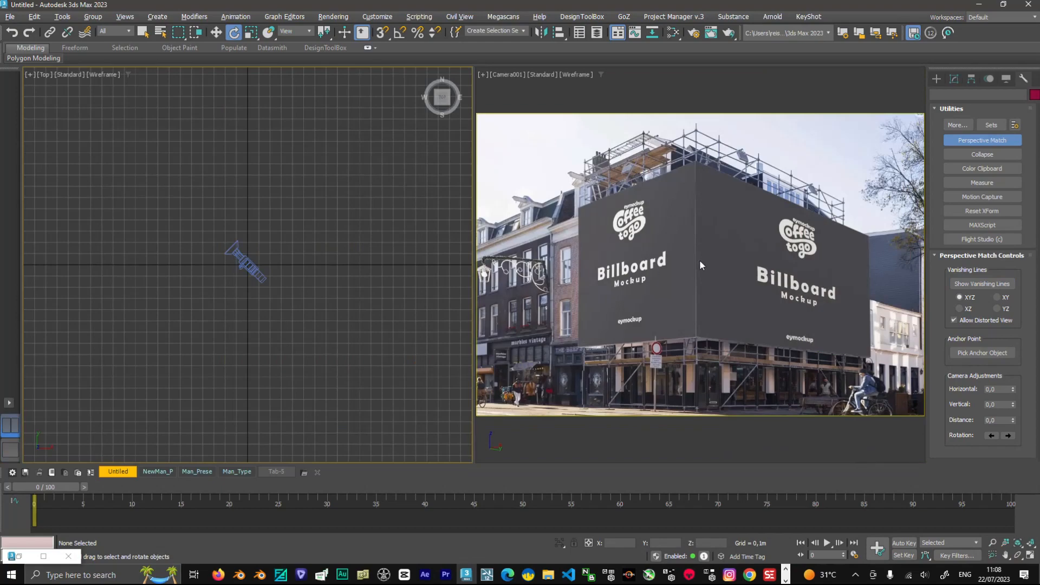
scroll(318, 288, "down", 4)
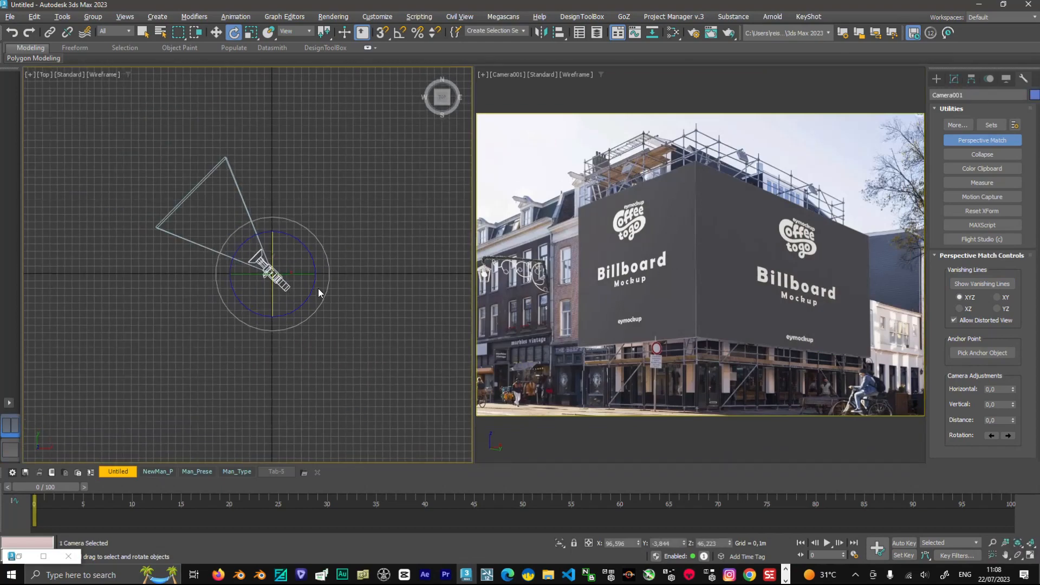
middle_click_drag(318, 288, 358, 234, "alt")
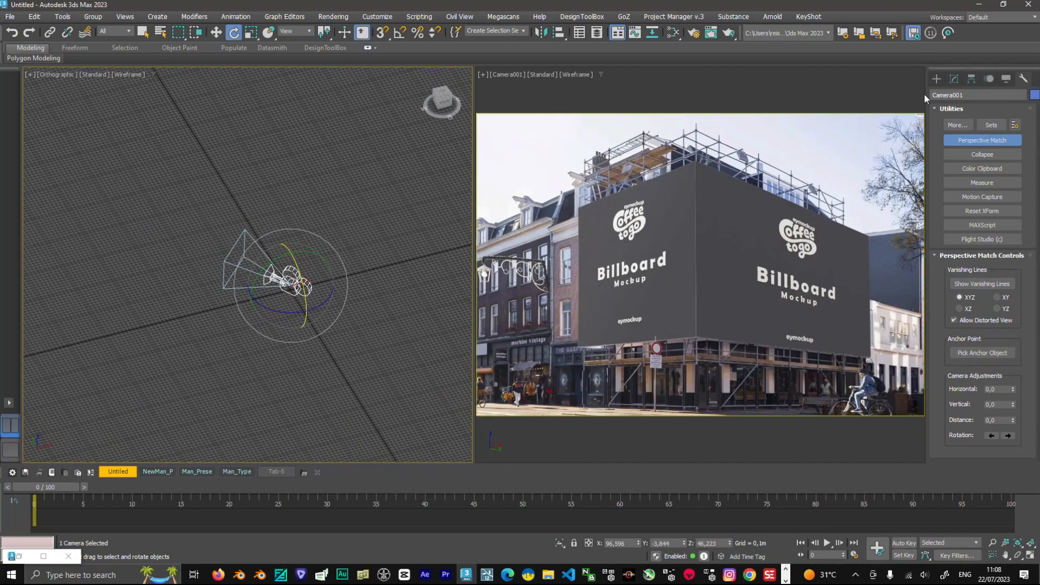
left_click(937, 78)
left_click(937, 96)
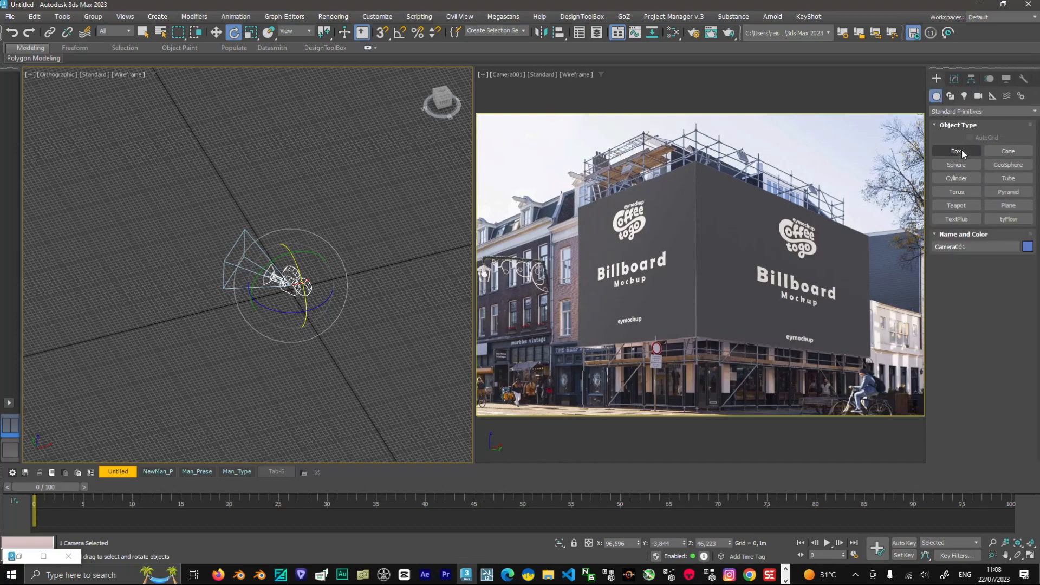
left_click(957, 151)
left_click_drag(145, 296, 203, 280)
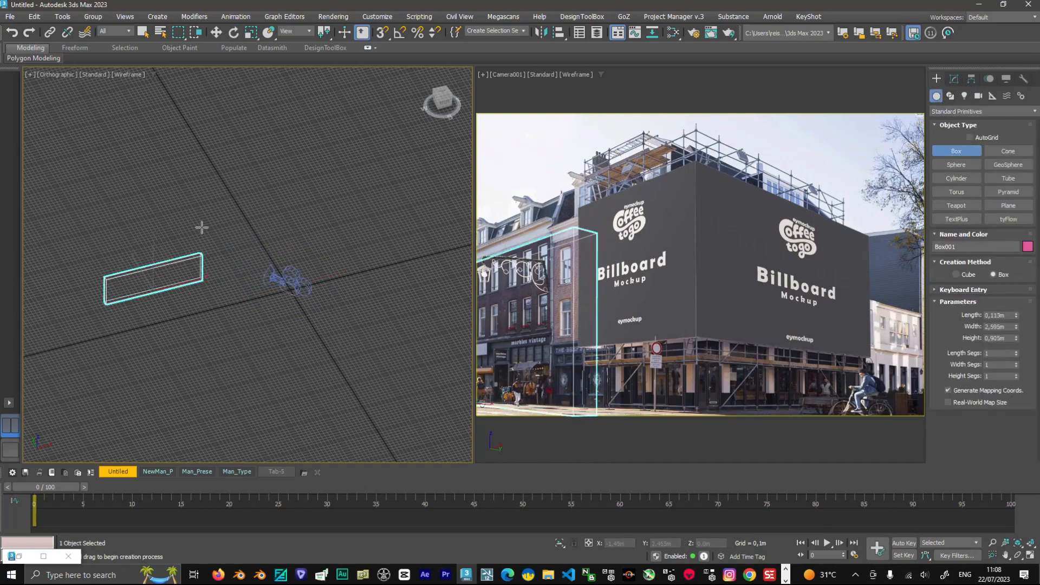
- Move the box so its near vertical edge lines up with the billboard's corner in the camera view
key("e")
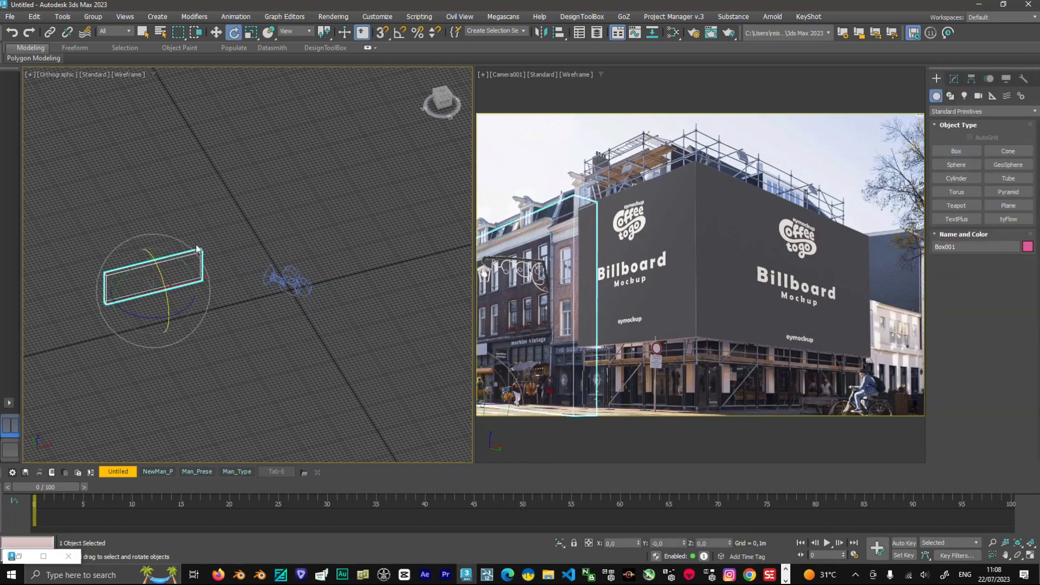
middle_click_drag(182, 282, 202, 283)
key("w")
left_click_drag(198, 286, 232, 275)
mouse_move(244, 262)
middle_mouse_down("alt")
mouse_move(241, 270)
mouse_move(233, 247)
middle_mouse_up("alt")
middle_click_drag(184, 271, 193, 294)
- Convert the box to Editable Poly and raise its four bottom vertices to the billboard's lower edge
right_click(193, 271)
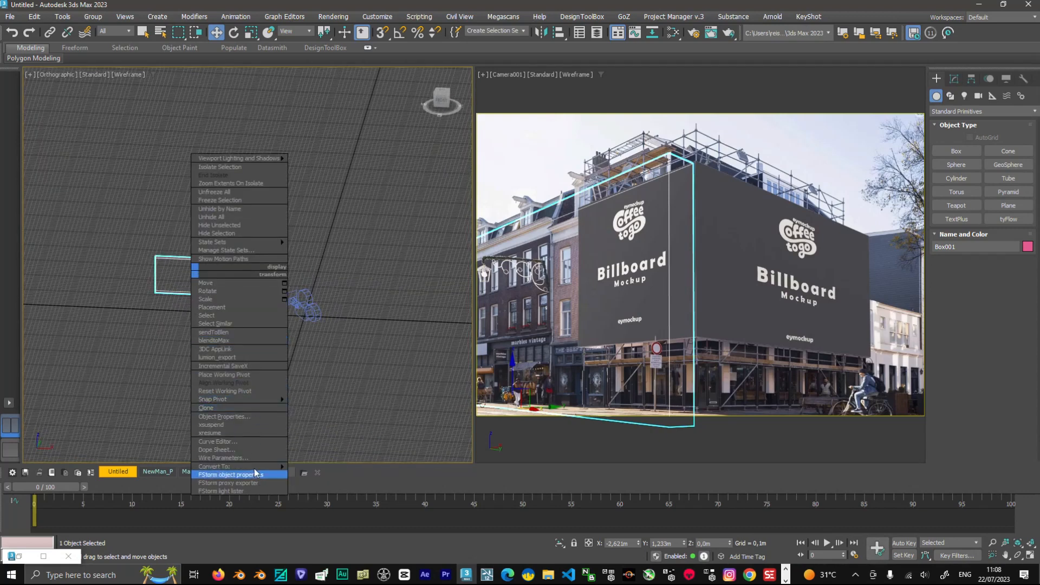
left_click(333, 475)
middle_click_drag(258, 369, 292, 398)
scroll(292, 399, "up", 1)
key("1")
left_click_drag(179, 331, 347, 384)
scroll(288, 366, "up", 2)
middle_click_drag(276, 350, 260, 321, "alt")
scroll(257, 316, "up", 1)
left_click_drag(255, 313, 257, 282)
middle_click_drag(260, 290, 228, 317, "alt")
scroll(358, 340, "up", 2)
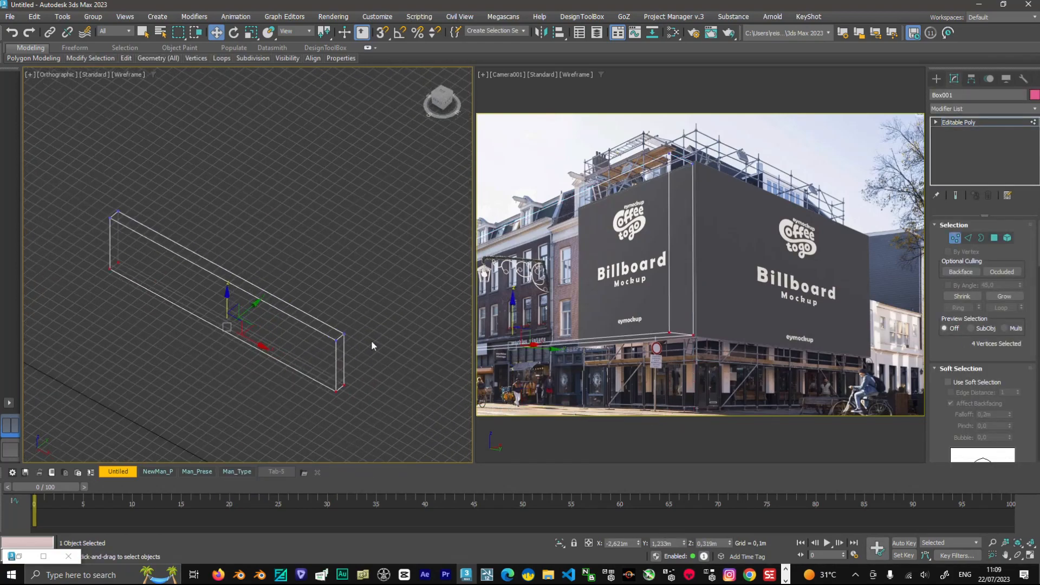
- Delete every polygon of the box except its long front face
key("4")
left_click(262, 328)
key("ctrl+i")
key("Delete")
- Extend the vertical edge at the billboard's corner outward to form the right-hand face
key("2")
left_click(336, 370)
left_click_drag(347, 371, 454, 332)
- Align the top and bottom edges of both faces with the billboard's upper and lower edges in the photo
left_click(330, 337)
left_click(379, 320, "ctrl")
middle_click_drag(375, 310, 368, 260, "alt")
left_click_drag(319, 178, 323, 184)
scroll(315, 325, "up", 1)
left_click(411, 275)
scroll(411, 275, "up", 2)
left_click(295, 286, "ctrl")
left_click_drag(274, 240, 274, 247)
- Move the left face's outer vertical edge to the billboard's left edge and leave edge editing
middle_click_drag(221, 325, 383, 422)
left_click(49, 241)
left_click_drag(75, 253, 387, 317)
middle_click_drag(387, 317, 160, 265)
left_click_drag(161, 261, 193, 267)
key("2")
- Select the camera and lock its movement axes in Link Info
middle_click_drag(258, 394, 249, 309)
left_click(335, 384)
left_click(972, 80)
left_click(989, 81)
left_click(955, 80)
left_click(972, 80)
left_click(1012, 113)
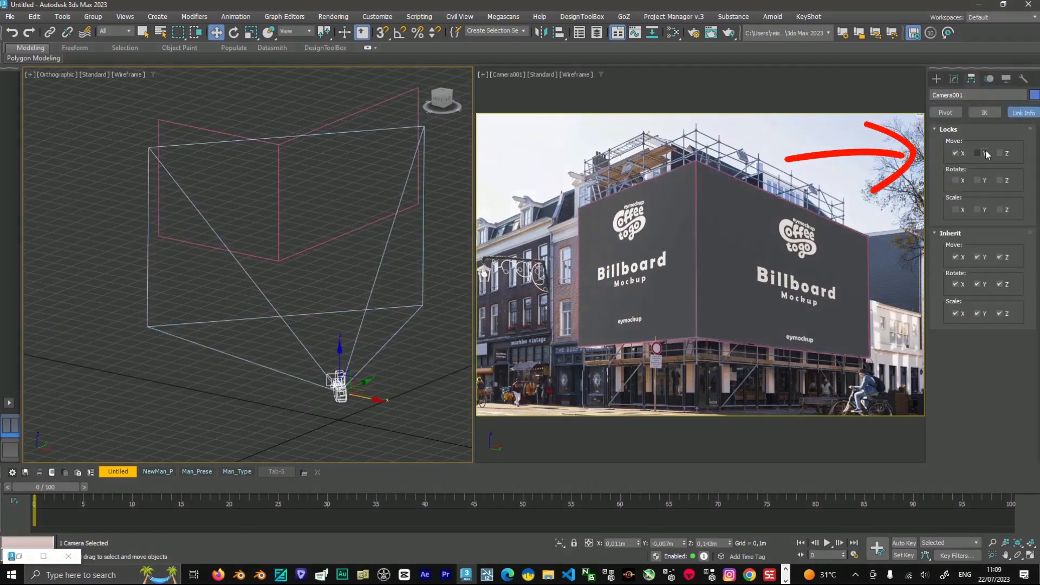
left_click(161, 362)
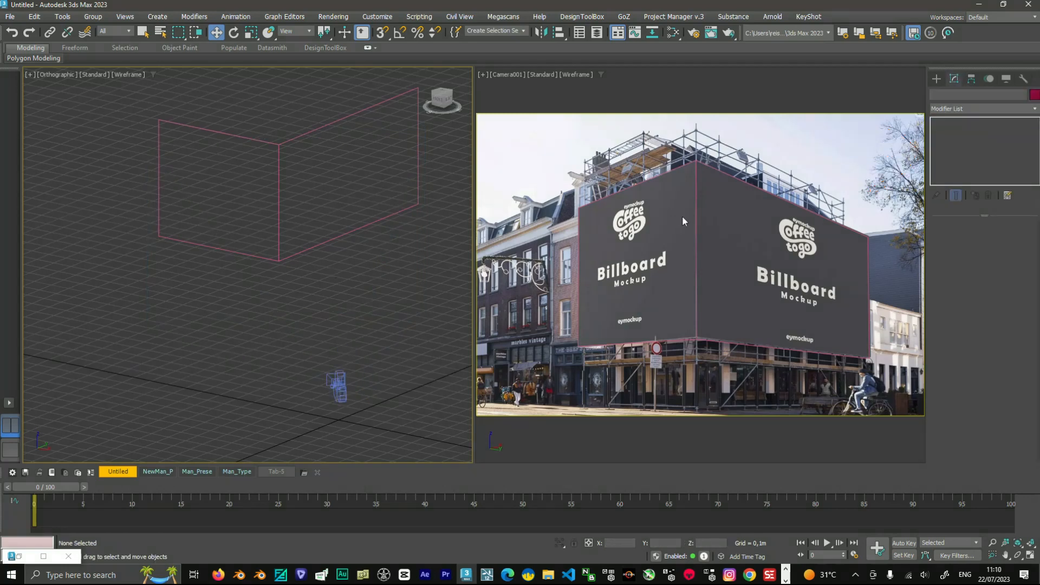
- Add edge loops to the billboard mesh close to its top, bottom, left and right borders to outline a frame
left_click(682, 216)
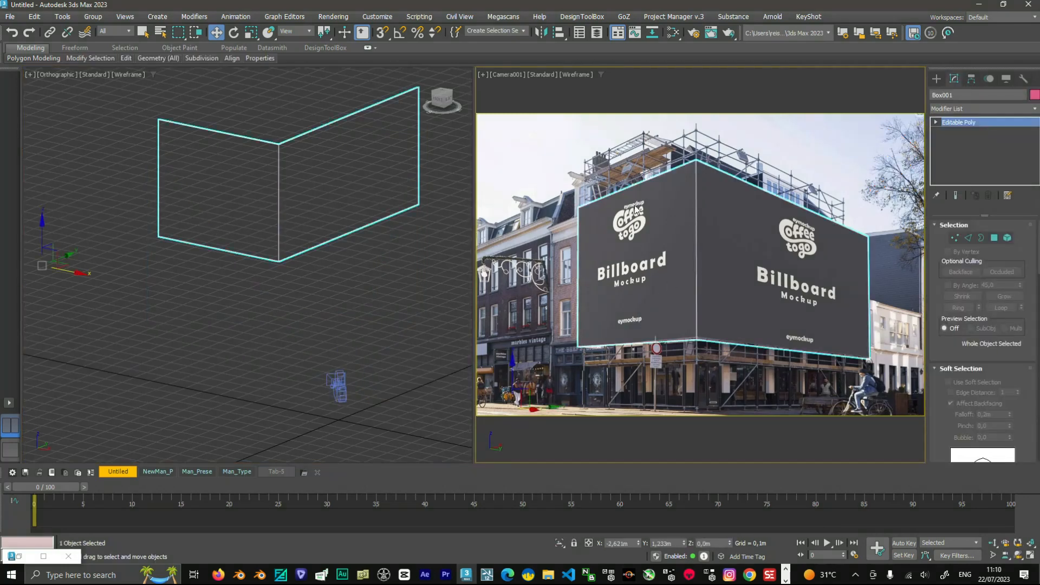
left_click(282, 176)
key("alt+1")
left_click(284, 155)
left_click(171, 139)
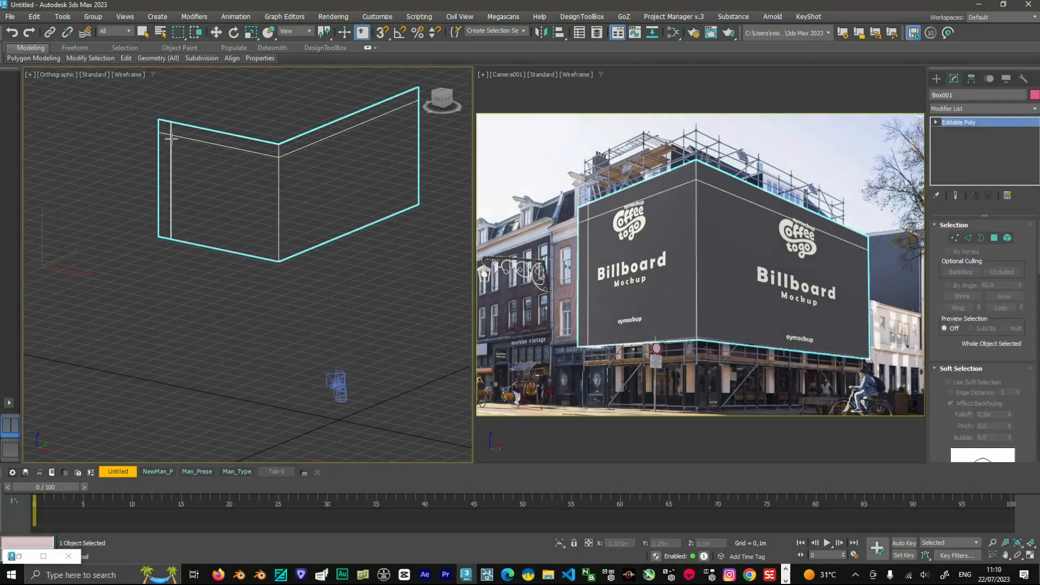
left_click(280, 243)
left_click(378, 182)
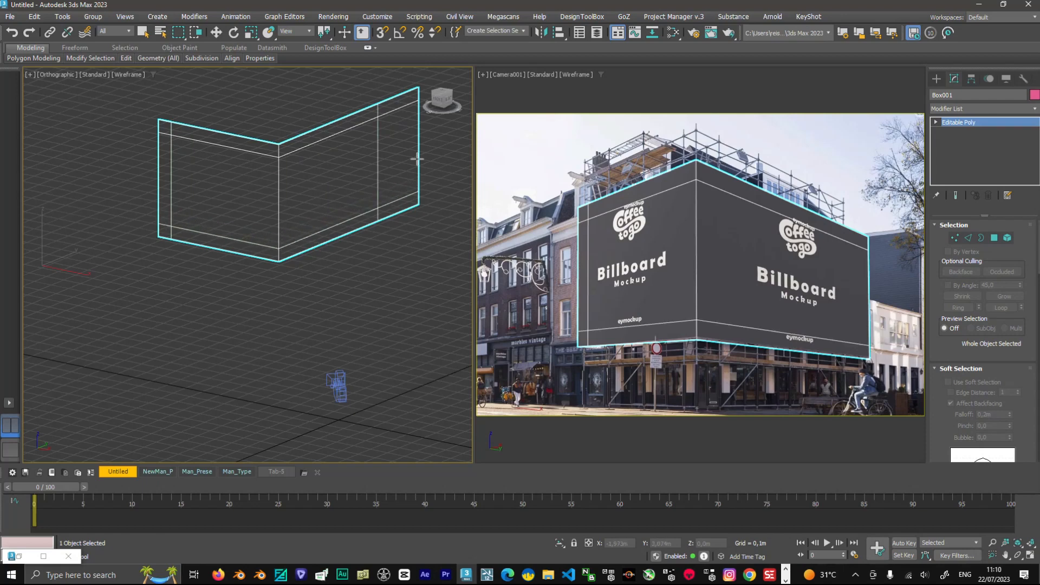
left_click(409, 113)
key("w")
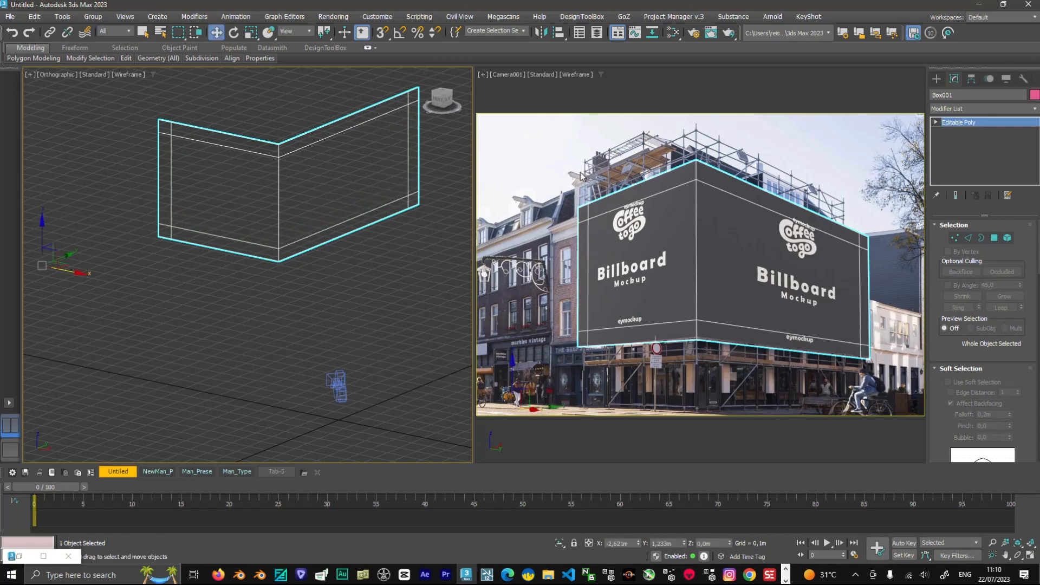
- Remove the left face's inner polygon and extrude the right face's inner polygon inward to hollow out the billboard
left_click(995, 238)
left_click(323, 189)
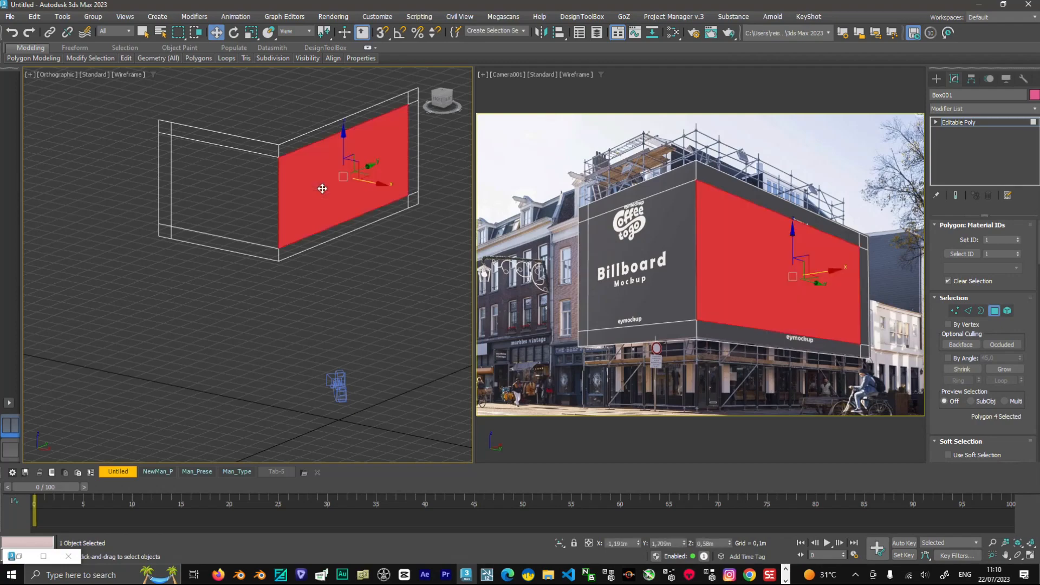
left_click(240, 194, "ctrl")
middle_click_drag(311, 190, 344, 262, "alt")
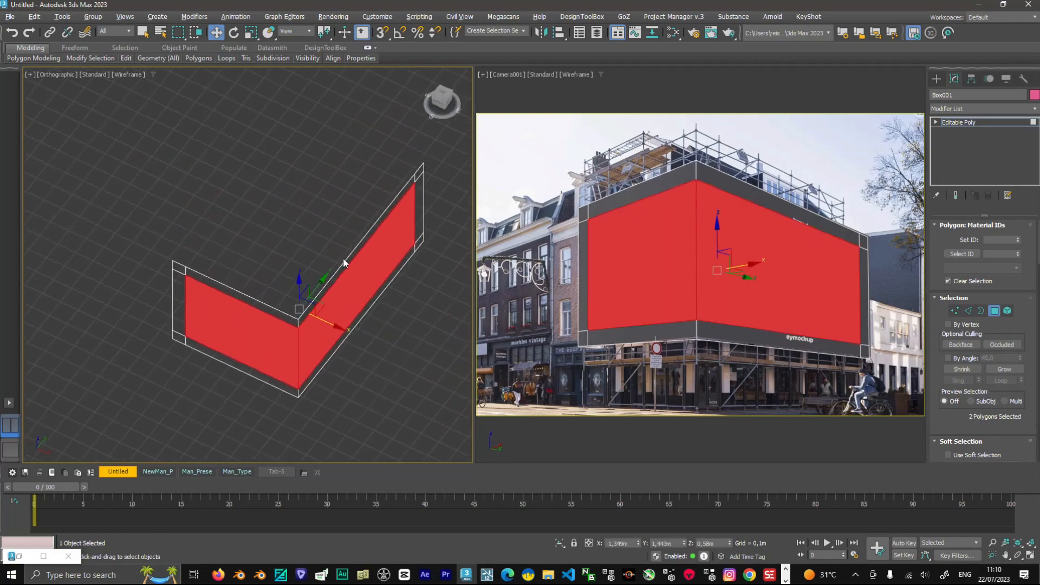
key("Delete")
left_click(362, 304)
left_click_drag(377, 297, 269, 248)
- Display the camera view with Default Shading and examine the recess's inner left corner outside polygon editing
left_click(697, 252)
key("F3")
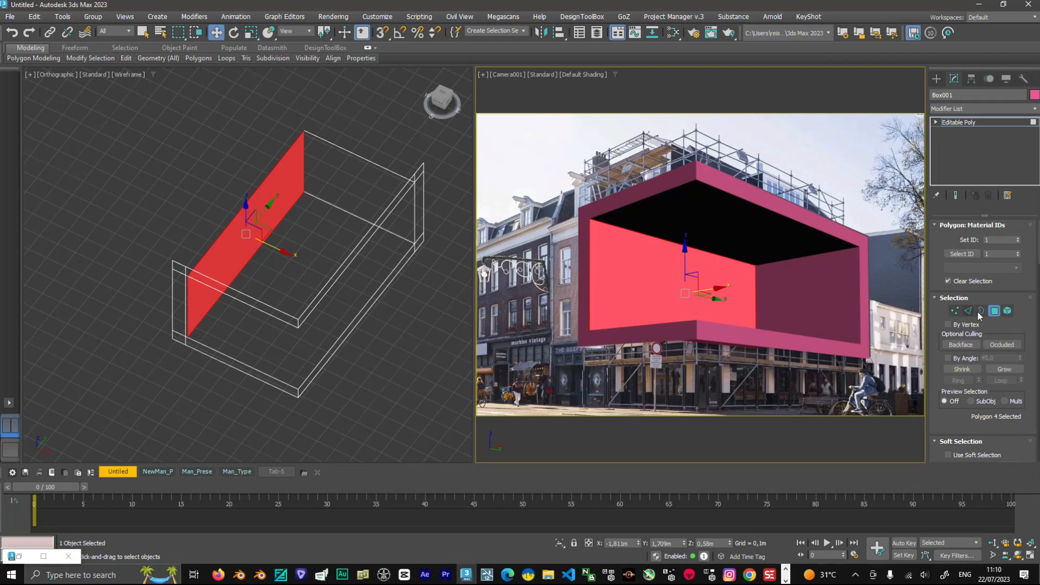
left_click(995, 311)
scroll(198, 297, "up", 10)
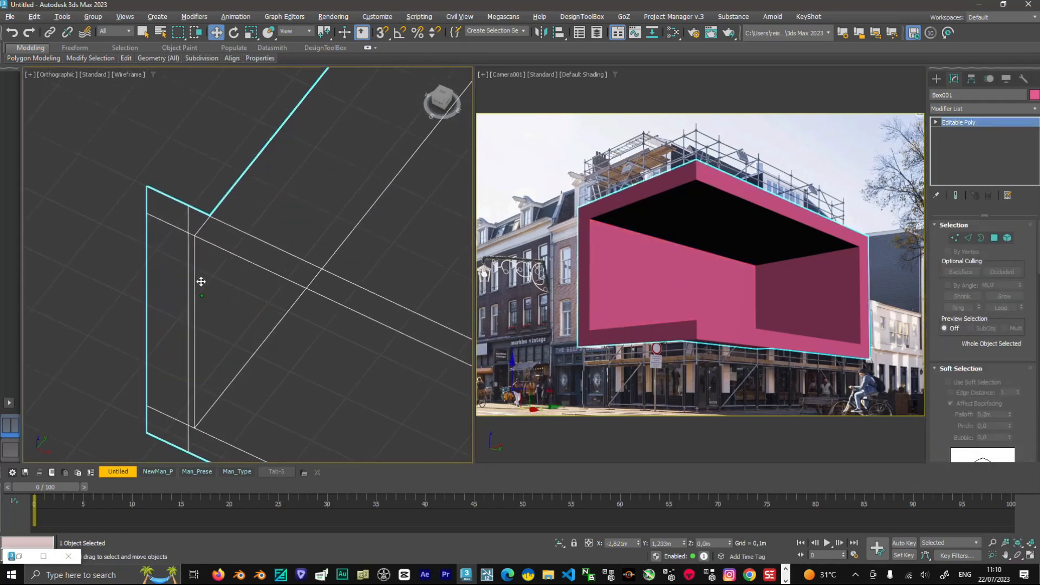
middle_click_drag(238, 303, 200, 382, "alt")
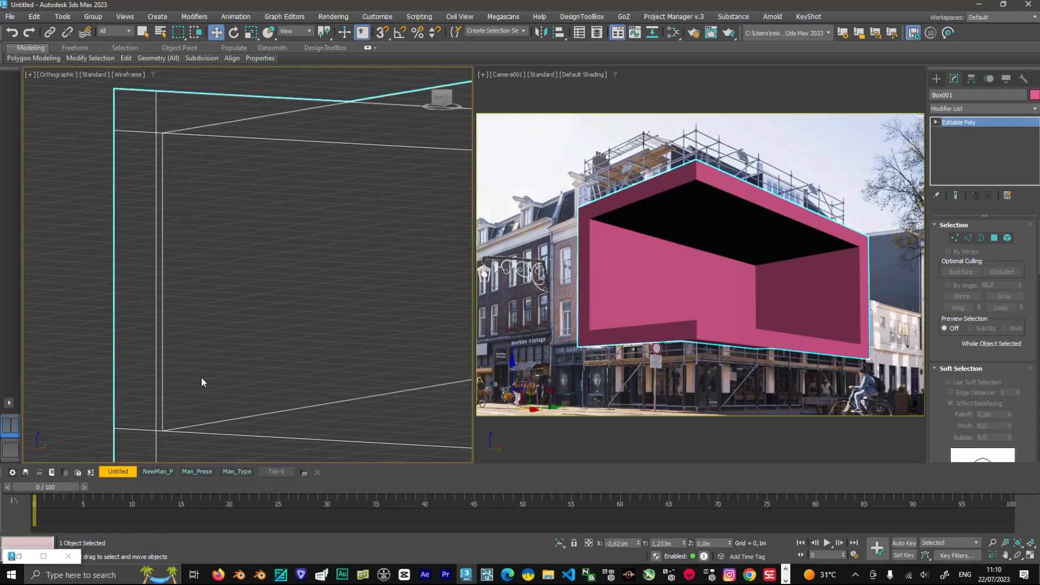
scroll(239, 315, "down", 8)
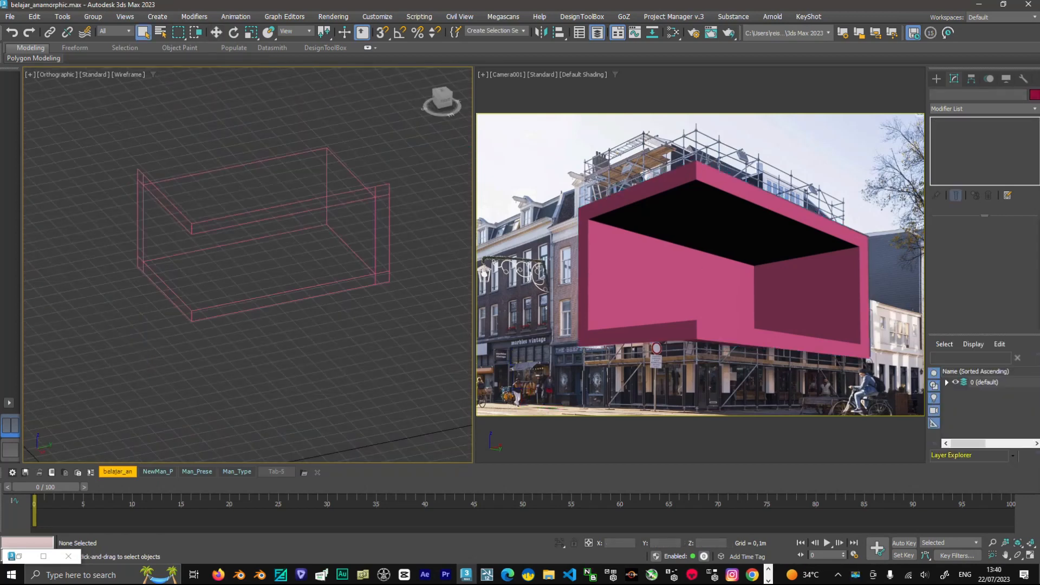
- Expand the default layer and undock the Layer Explorer as an enlarged floating window
left_click(948, 383)
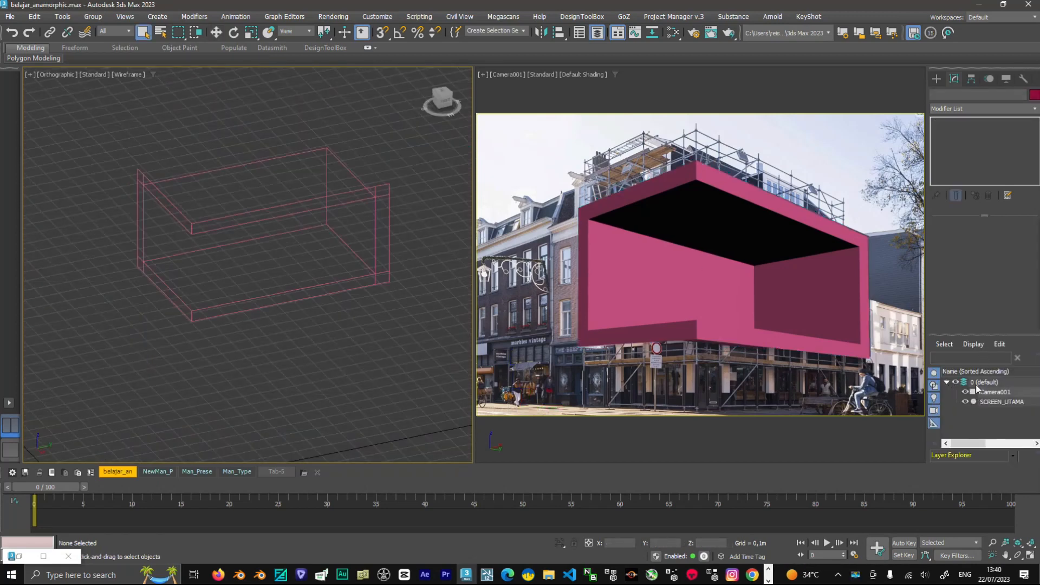
left_click_drag(977, 334, 112, 152)
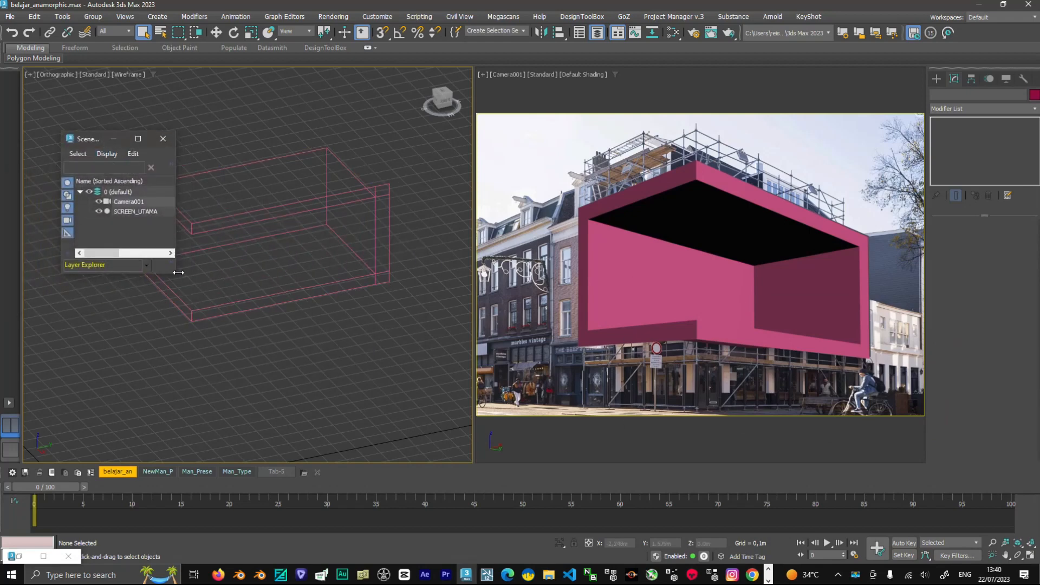
left_click_drag(177, 274, 232, 430)
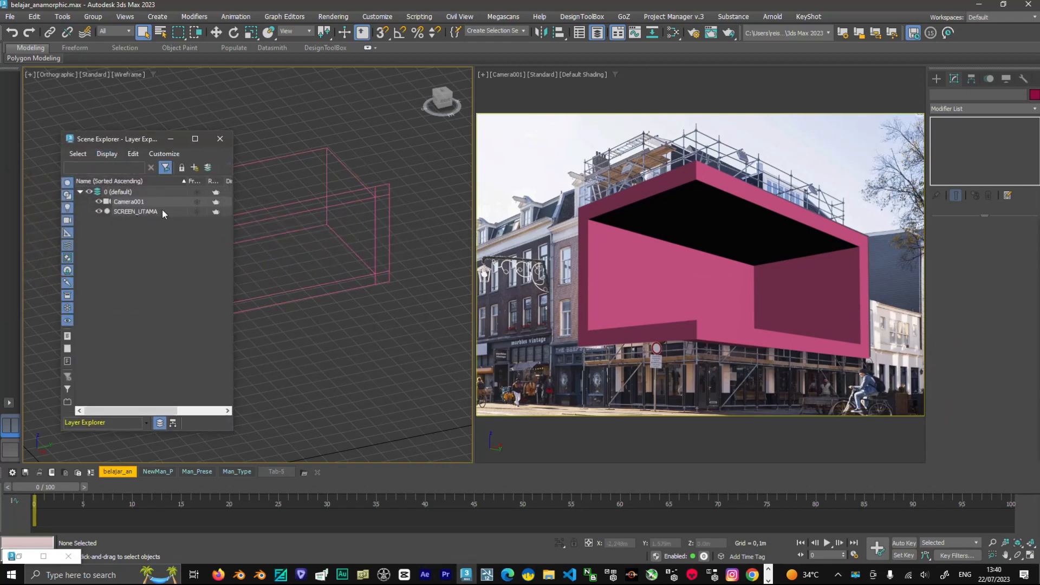
- Create a new layer named RENDER and select the SCREEN_UTAMA mesh
left_click(206, 167)
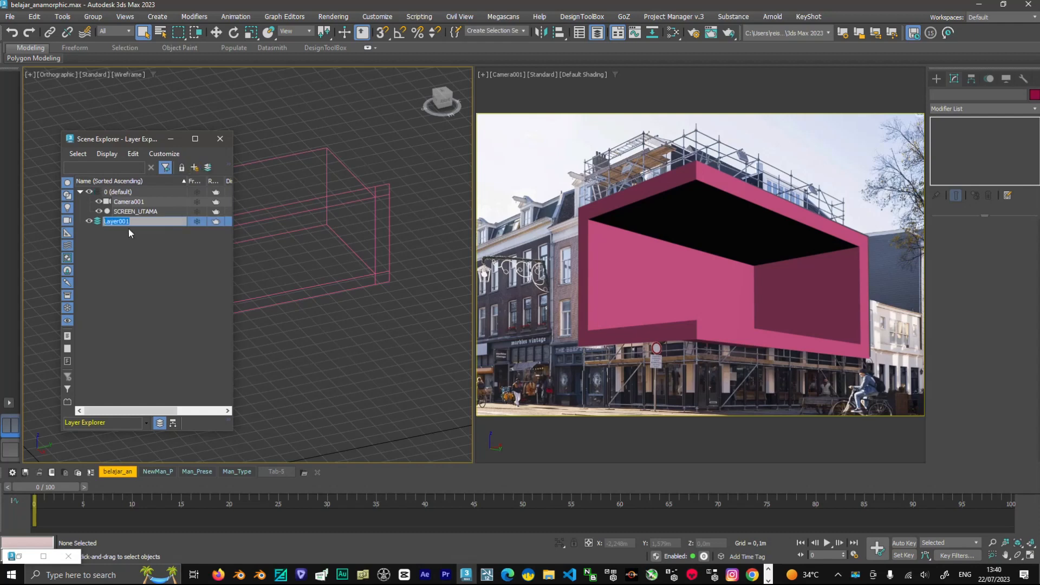
type("RENDER")
left_click(164, 281)
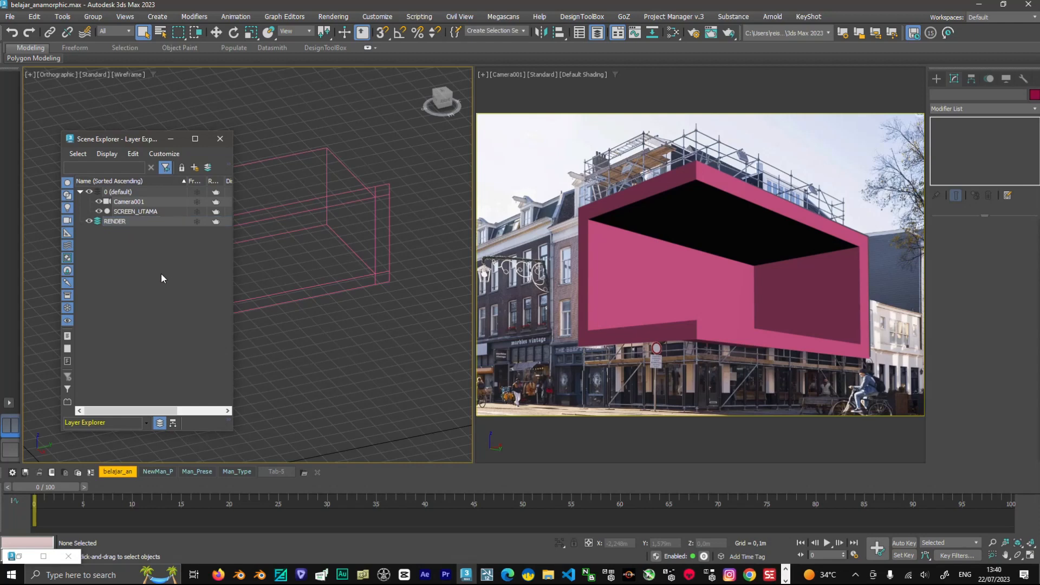
left_click(364, 188)
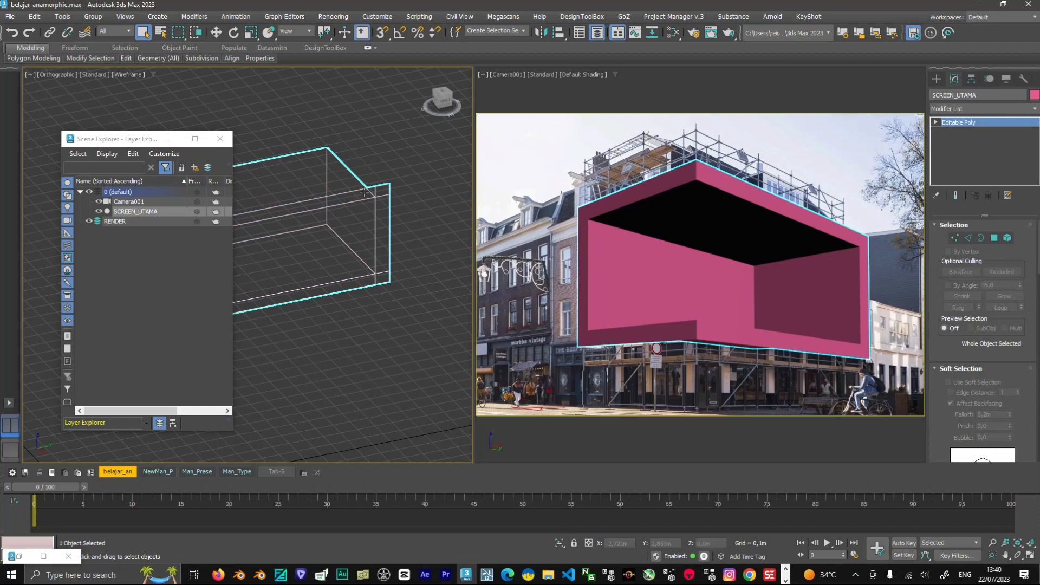
- Copy SCREEN_UTAMA as an independent mesh, place it in the RENDER layer and name it SCREEN_RENDER
key("ctrl+v")
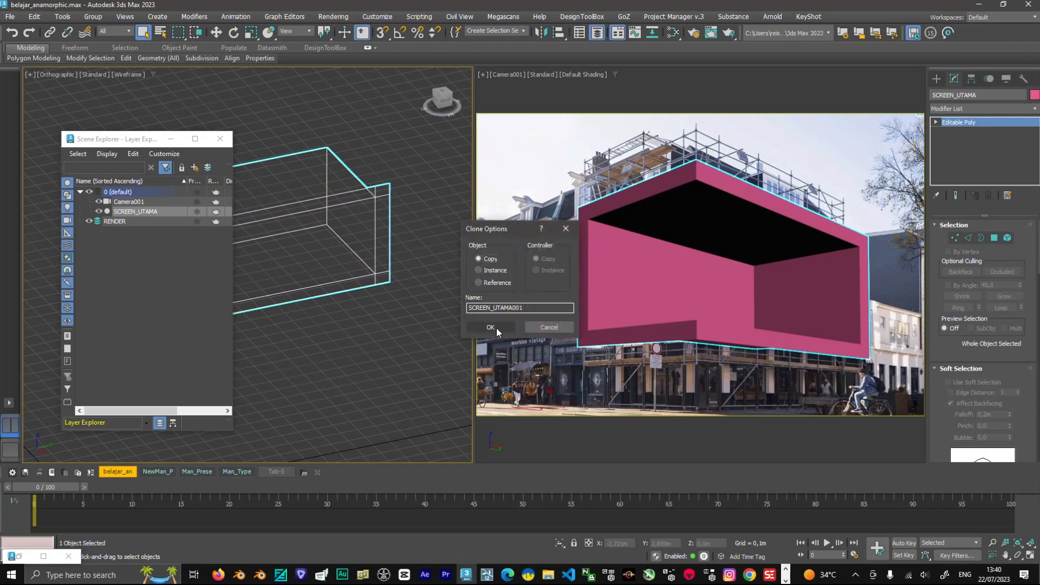
left_click(495, 327)
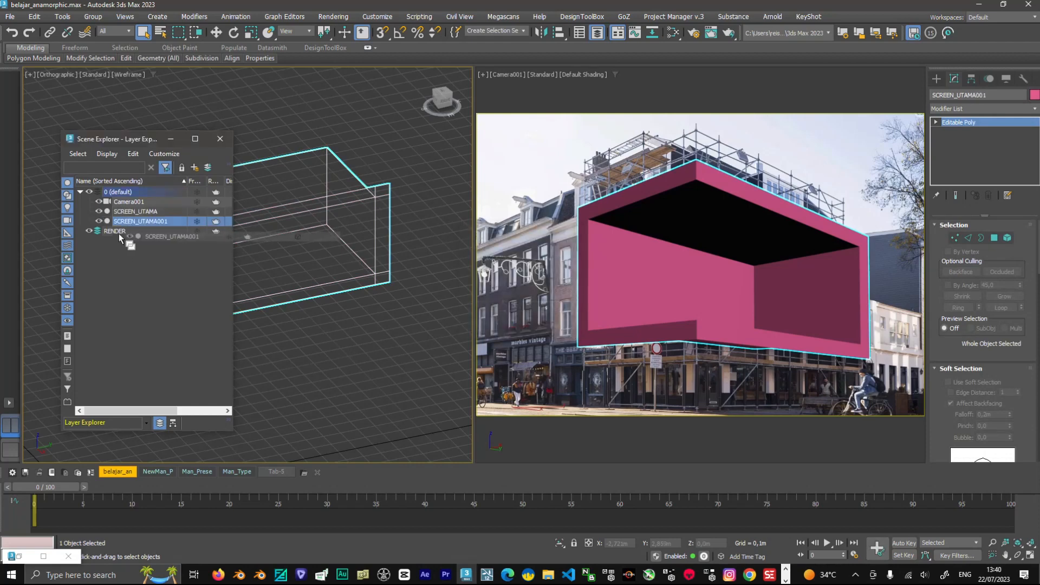
left_click(124, 222)
right_click(147, 227)
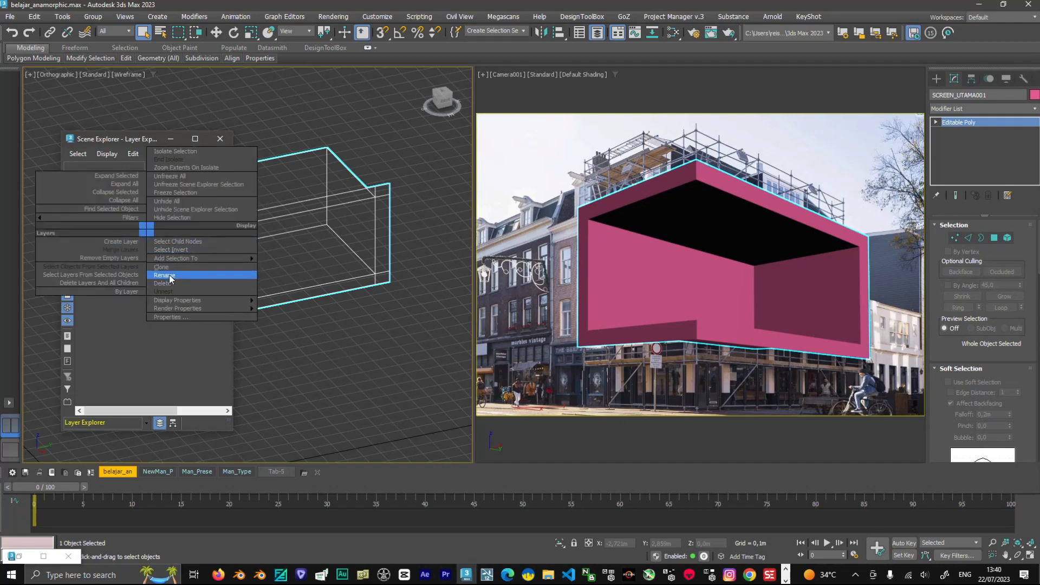
left_click(165, 275)
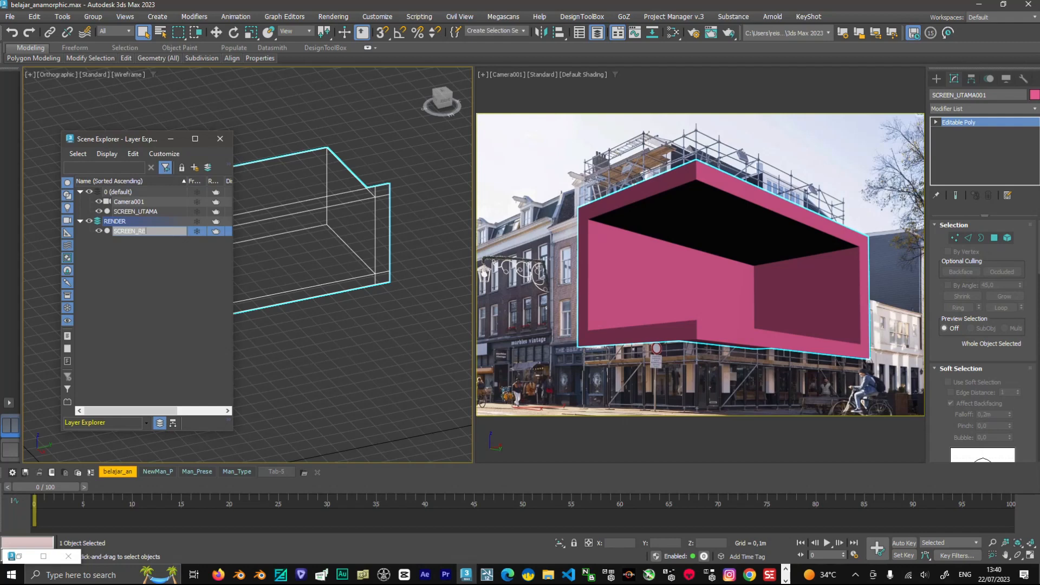
key("Return")
- Hide the original SCREEN_UTAMA mesh
left_click(336, 327)
left_click(381, 213)
left_click(99, 212)
scroll(344, 290, "up", 4)
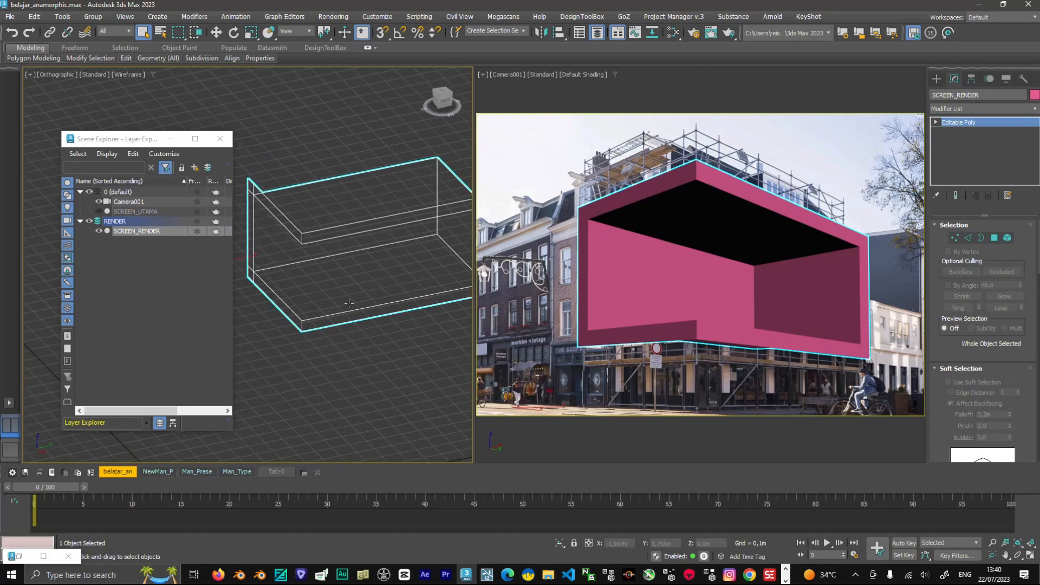
- Delete the inner recess polygons of SCREEN_RENDER, including back wall, floor, side wall and ceiling, keeping only the front frame
left_click(994, 238)
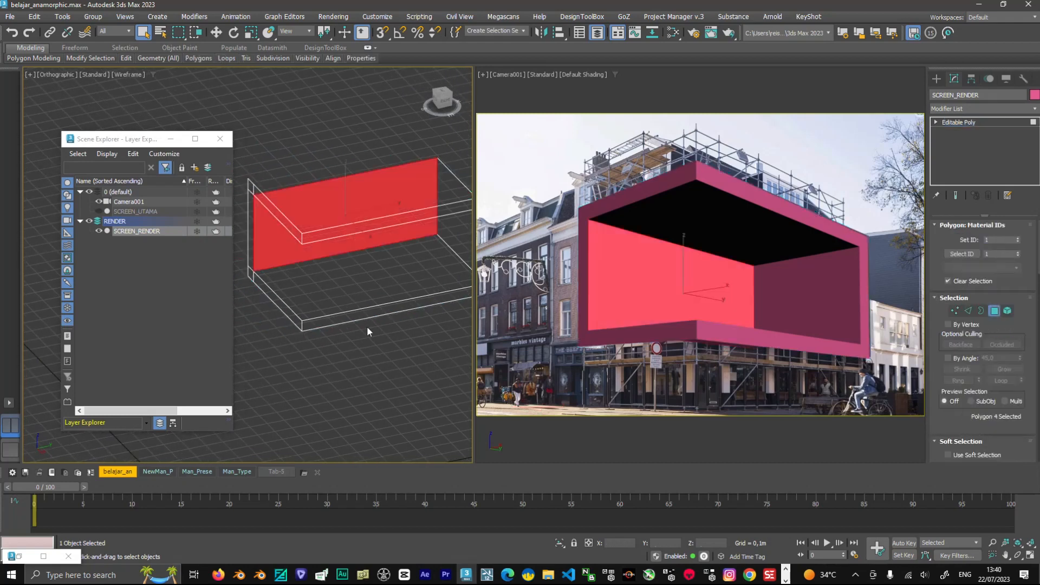
left_click(367, 281)
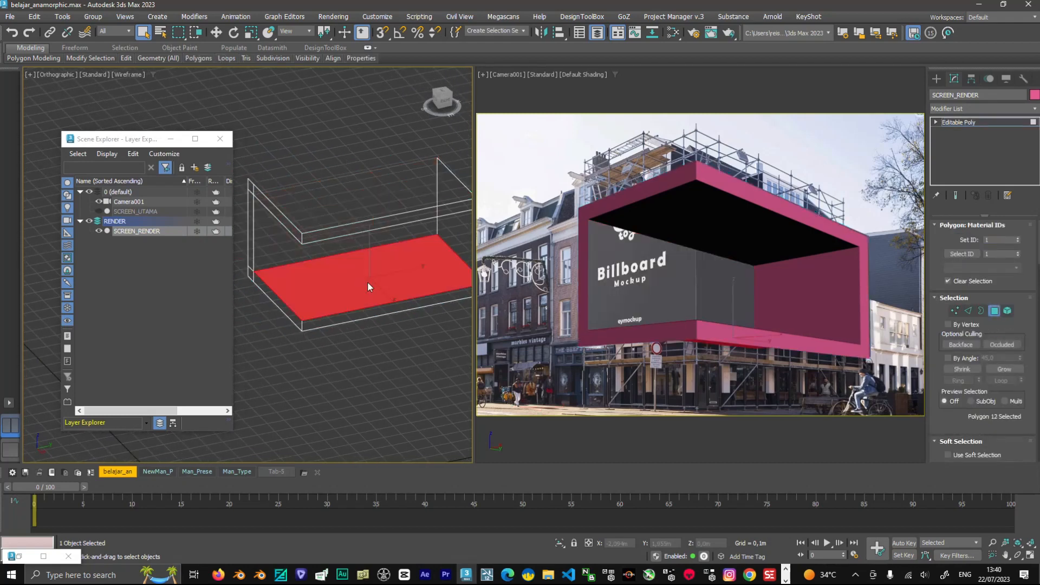
left_click(401, 270)
middle_click_drag(400, 271, 381, 259, "alt")
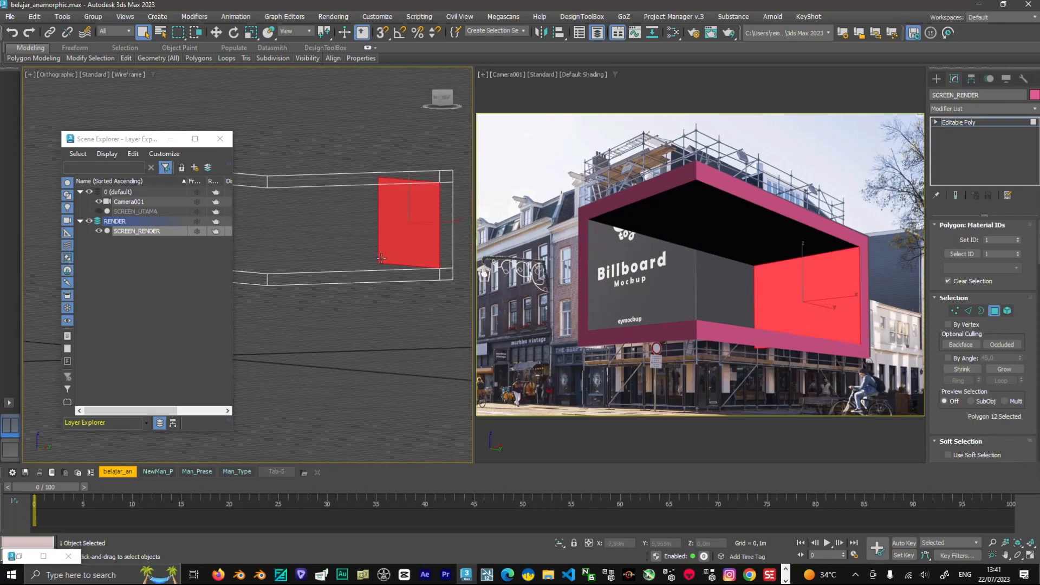
left_click(359, 234)
mouse_move(350, 225)
middle_mouse_down()
mouse_move(354, 268)
mouse_move(346, 229)
middle_mouse_up()
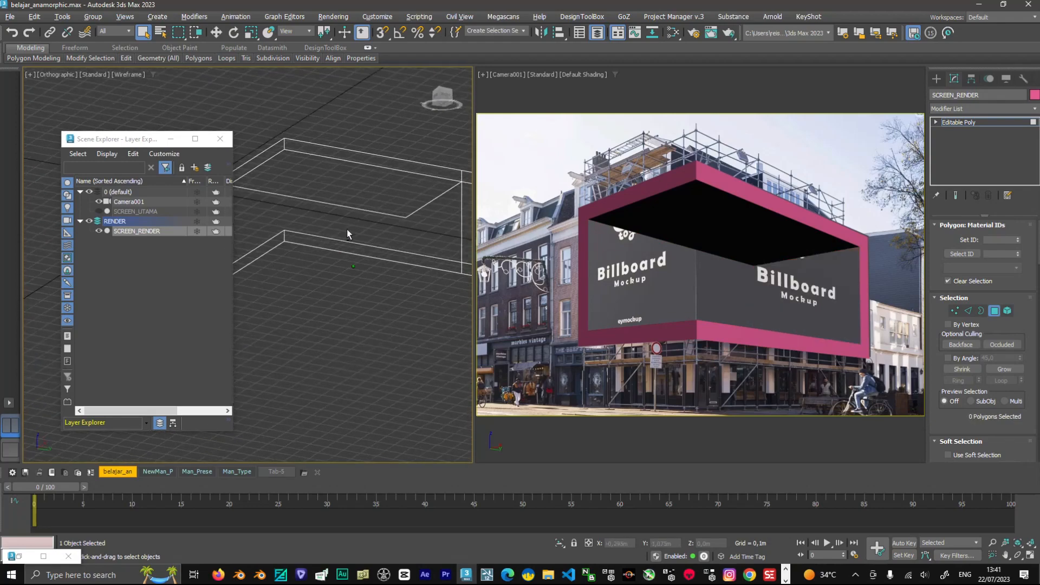
left_click(347, 180)
key("Delete")
middle_click_drag(345, 181, 353, 204)
middle_click_drag(354, 203, 381, 256)
- Bridge the opposite inner edges of the frame openings on SCREEN_RENDER to close the right and left faces
key("2")
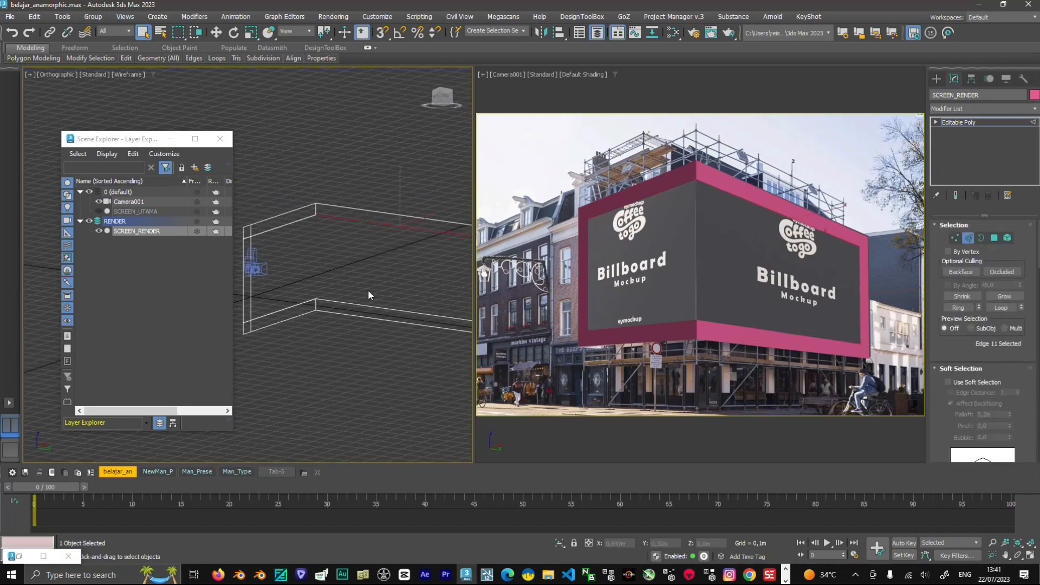
left_click(364, 303)
left_click(287, 225)
left_click(293, 305, "ctrl")
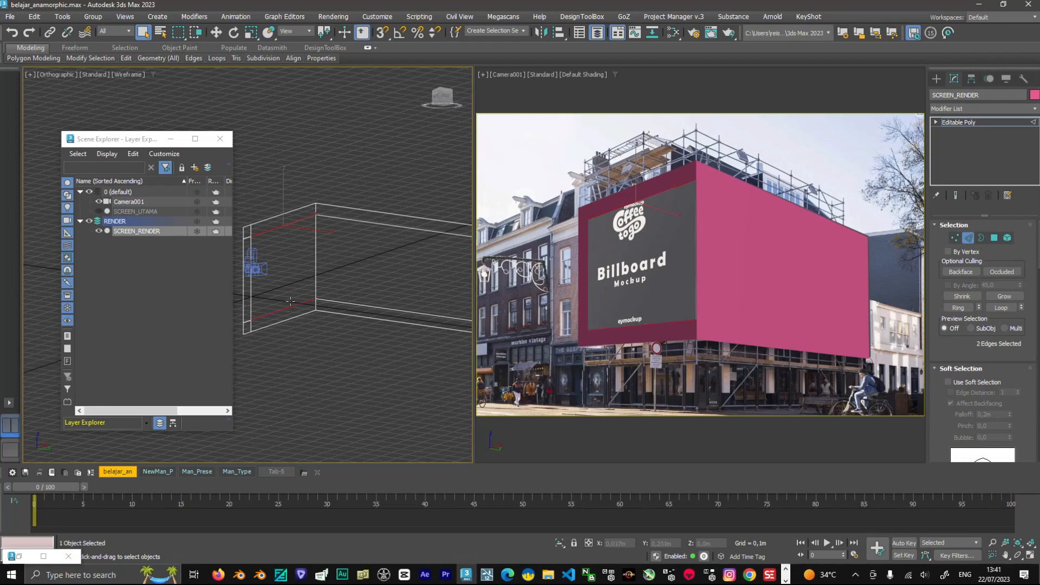
middle_click_drag(354, 276, 352, 238, "alt")
left_click(318, 278)
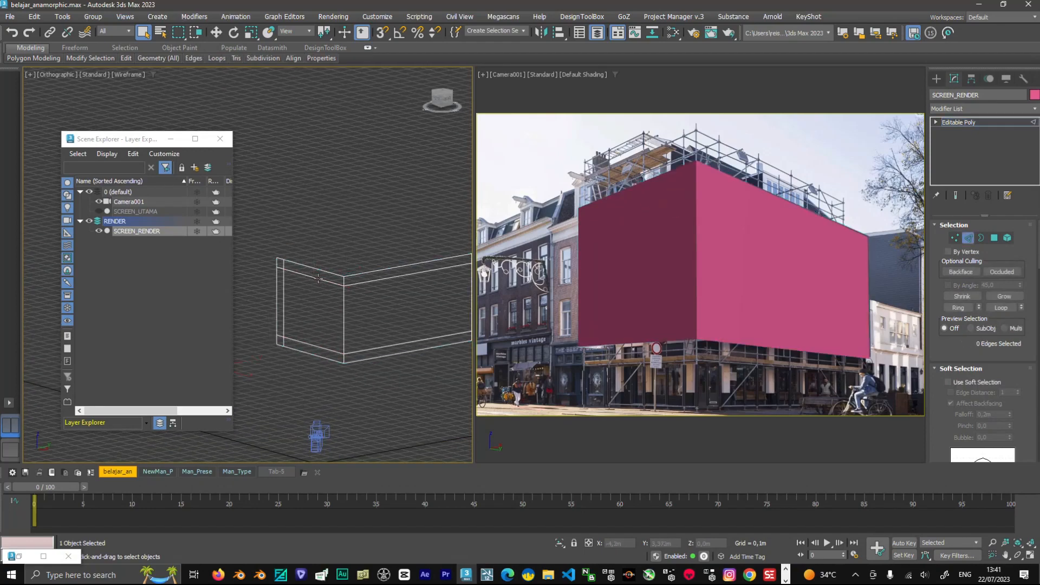
- Remove the leftover frame edges on both faces of SCREEN_RENDER so each face is one clean polygon
left_click(362, 283)
double_click(362, 284)
key("BackSpace")
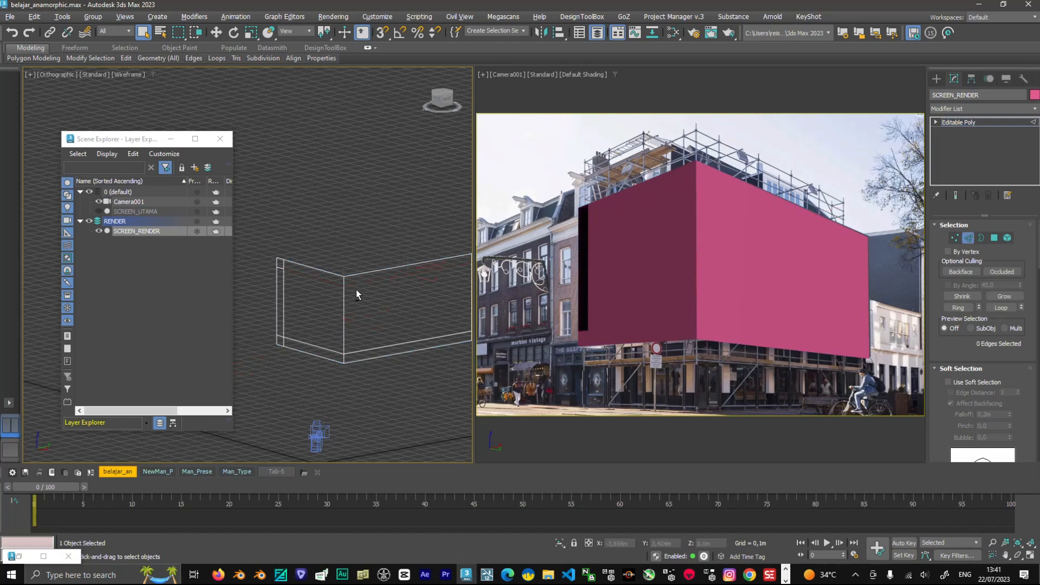
double_click(285, 283)
key("BackSpace")
left_click(284, 320)
left_click(414, 324)
middle_click_drag(414, 324, 451, 310, "alt")
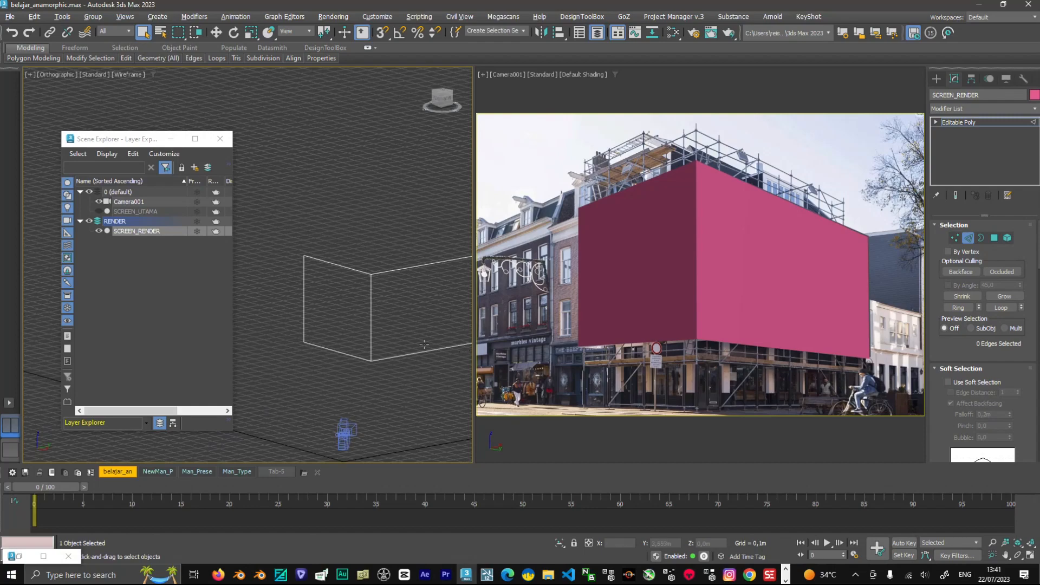
- Connect the top and bottom edges of the left face with evenly spaced vertical segments
middle_click_drag(281, 272, 342, 237)
key("alt+c")
key("w")
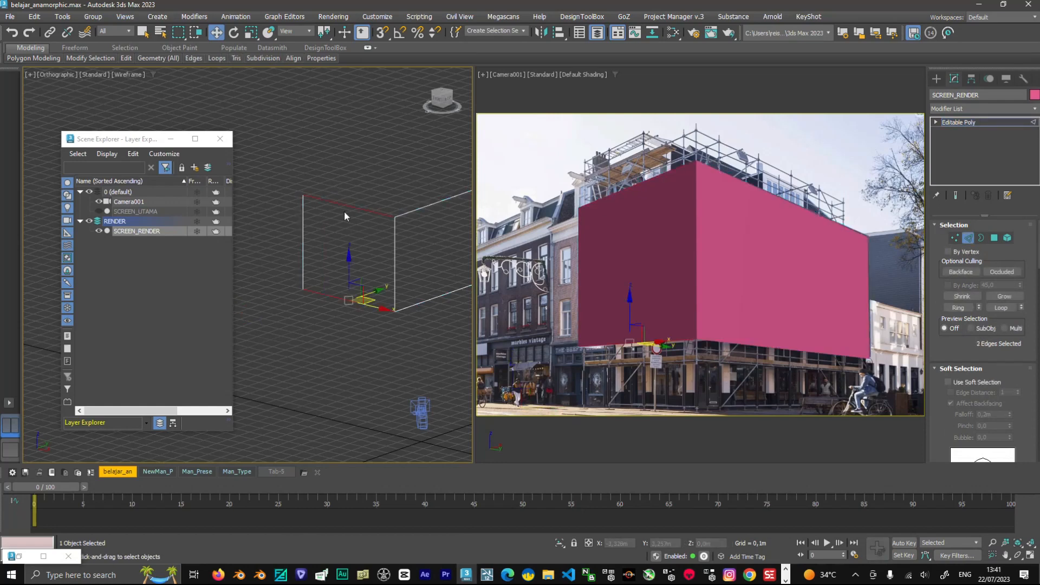
right_click(342, 210)
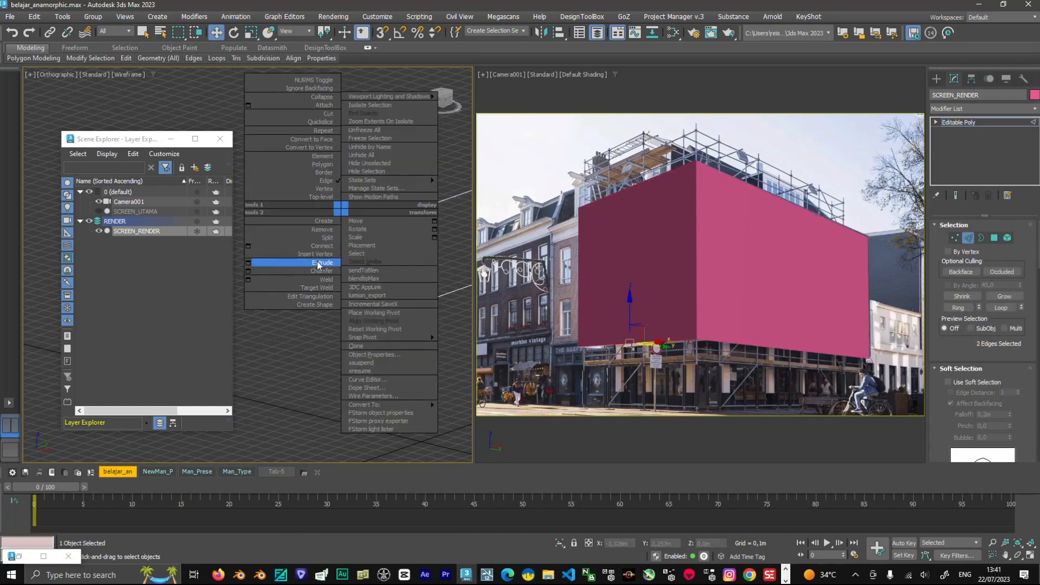
left_click(248, 246)
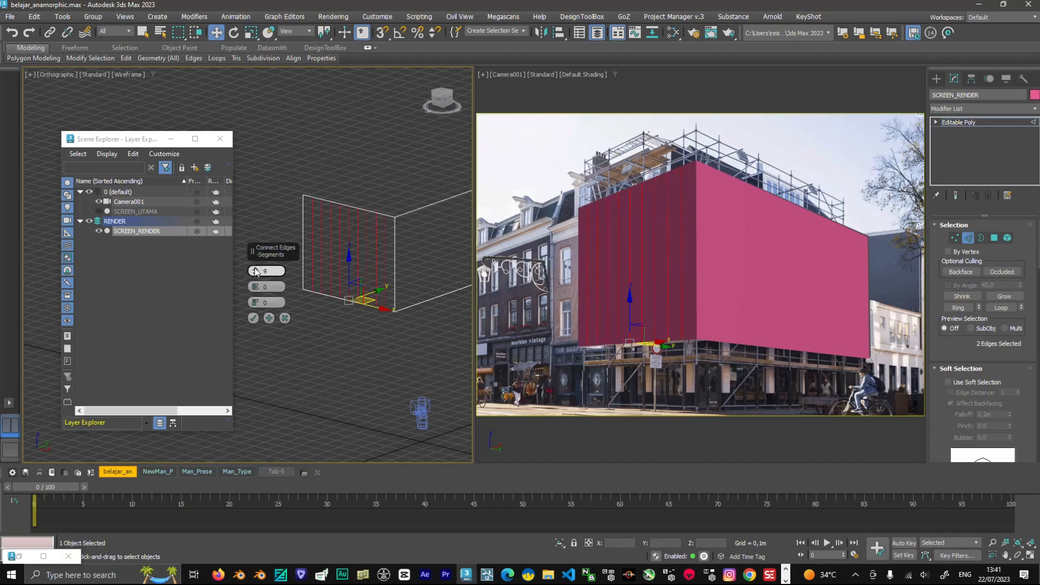
left_click(253, 318)
- Connect the top and bottom edges of the right face with vertical segments and leave edge editing
middle_click_drag(253, 318, 356, 187, "alt")
left_click_drag(356, 183, 375, 337)
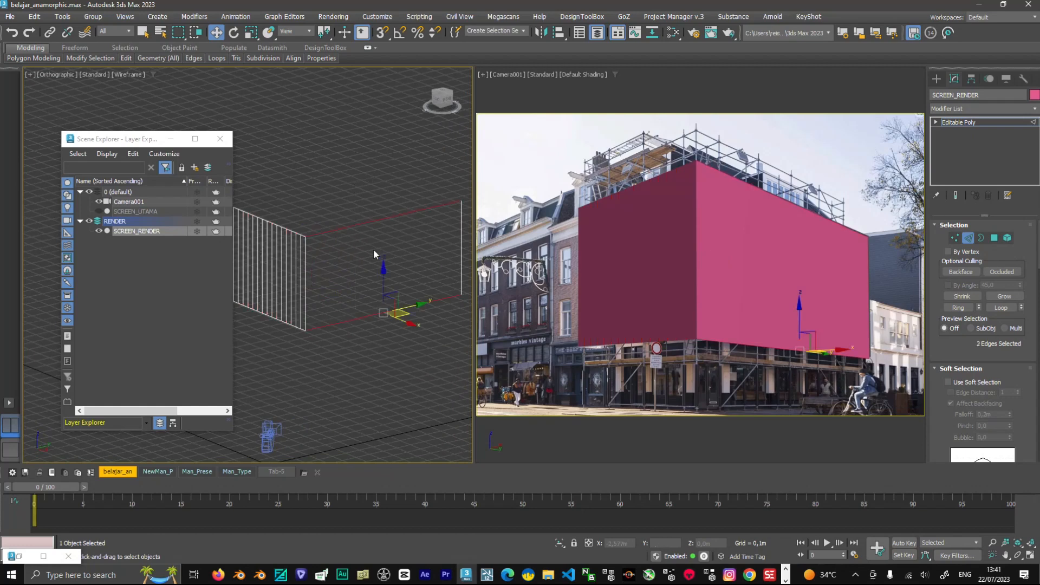
right_click(357, 226)
left_click(264, 262)
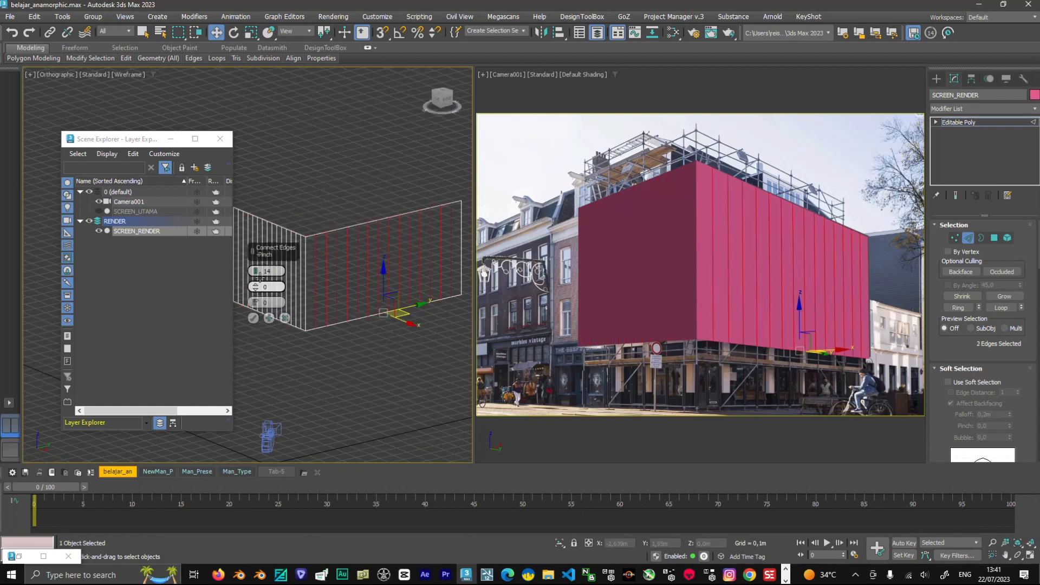
left_click_drag(257, 276, 257, 273)
left_click(253, 318)
left_click(968, 238)
- Rename Camera001 as CAMERA _UTAMA and clear the selection
scroll(363, 269, "down", 2)
middle_click_drag(363, 270, 366, 291, "alt")
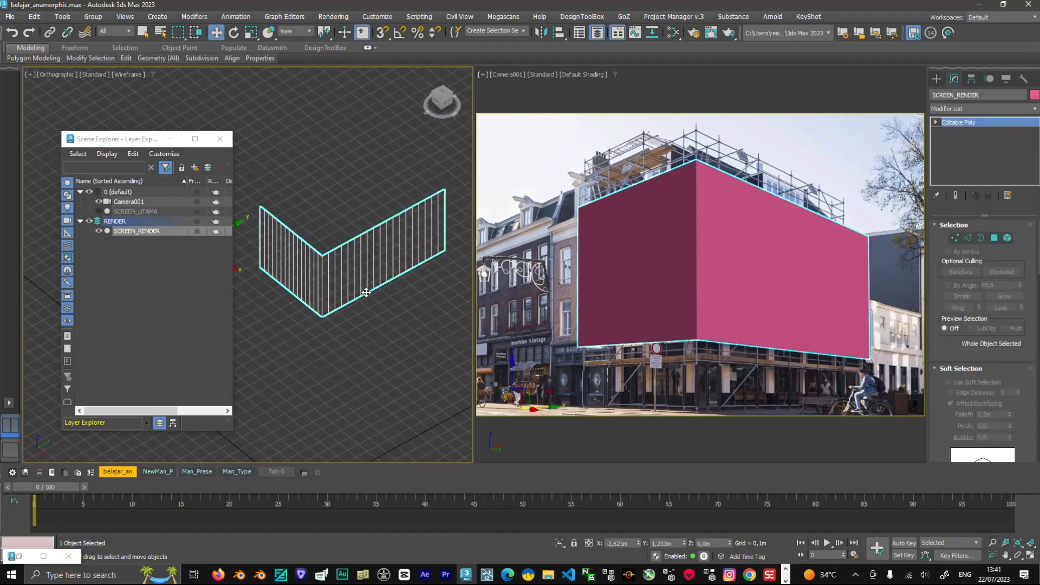
middle_click_drag(366, 293, 345, 358, "alt")
left_click(314, 396)
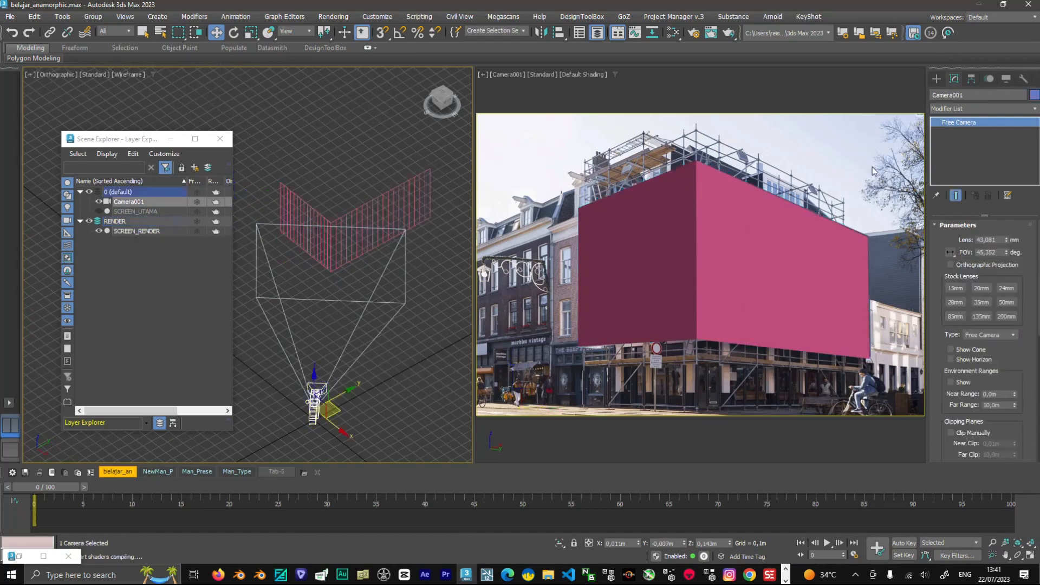
left_click(970, 96)
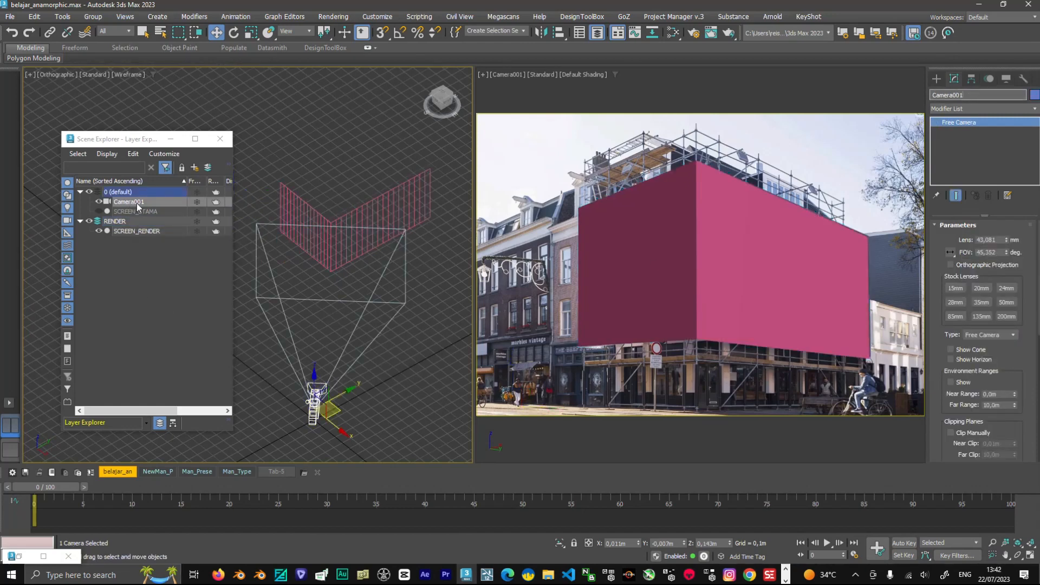
left_click(159, 203)
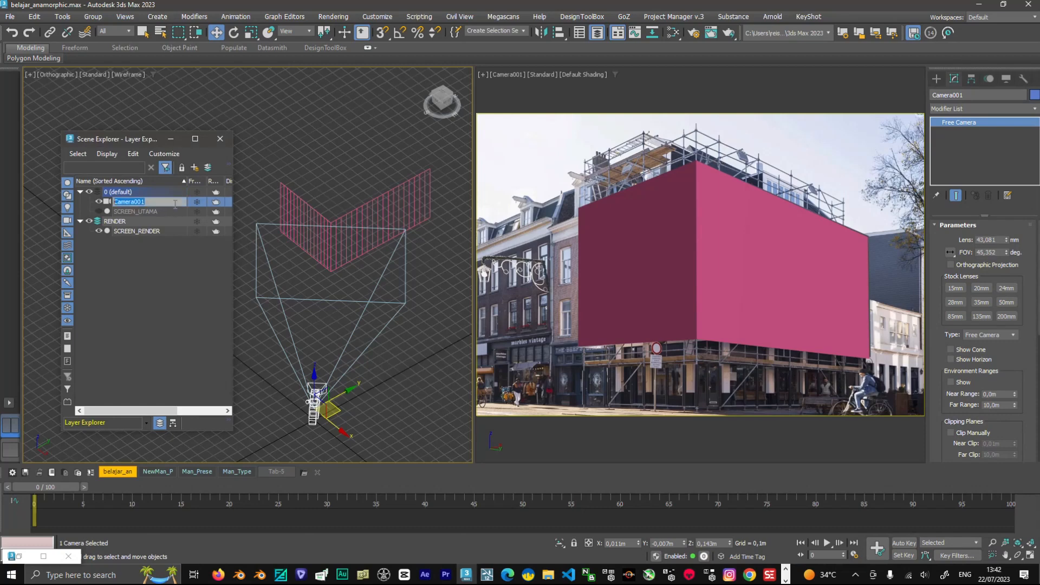
type("CAMERA _UTAMA")
key("Return")
left_click(162, 246)
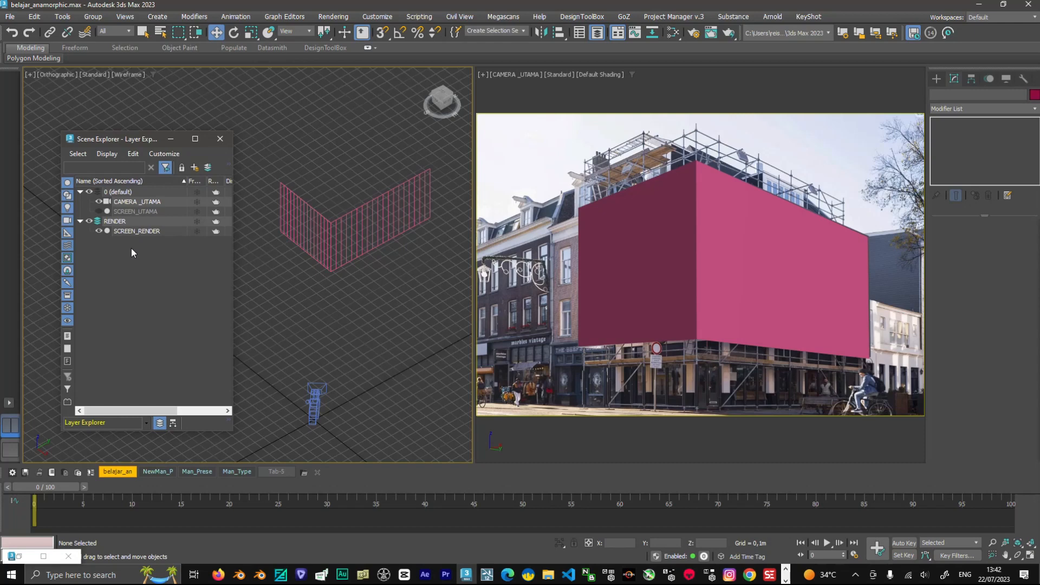
- Hide SCREEN_RENDER and show the hollow SCREEN_UTAMA mesh again
left_click(135, 230)
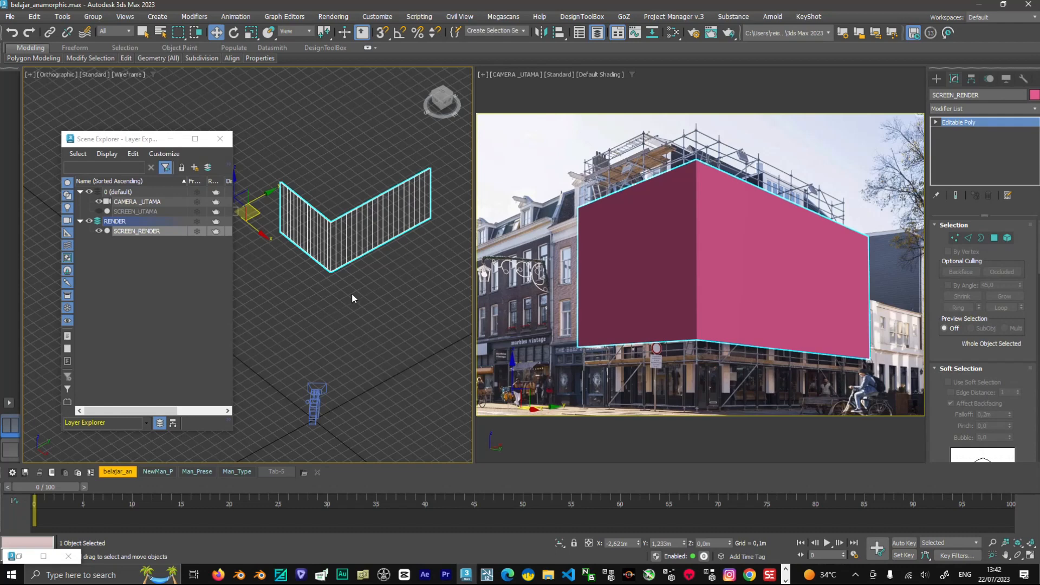
left_click(100, 231)
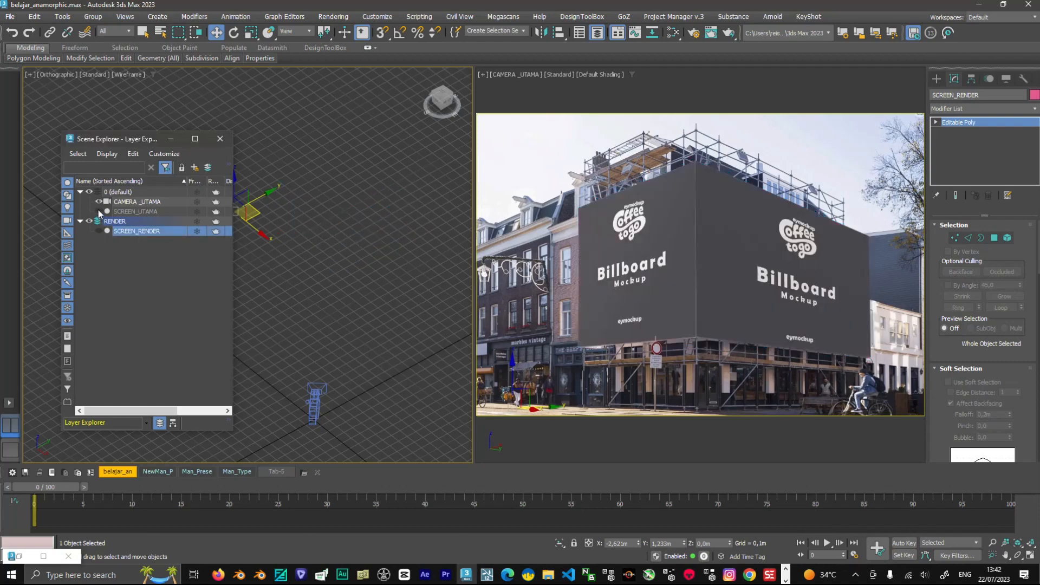
left_click(99, 212)
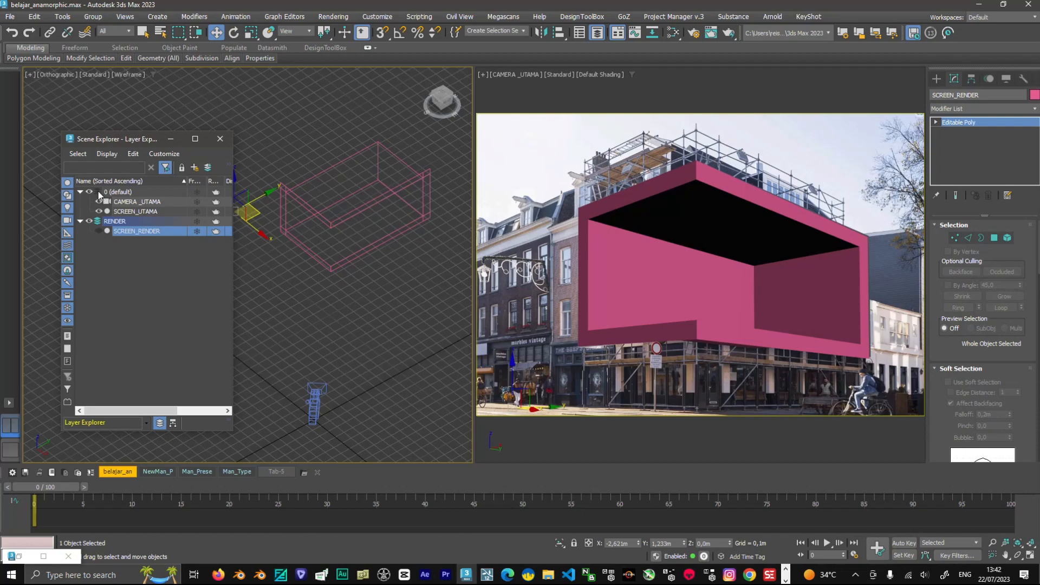
- Create a layer named ANIMASI containing SCREEN_UTAMA and CAMERA _UTAMA
left_click(142, 212)
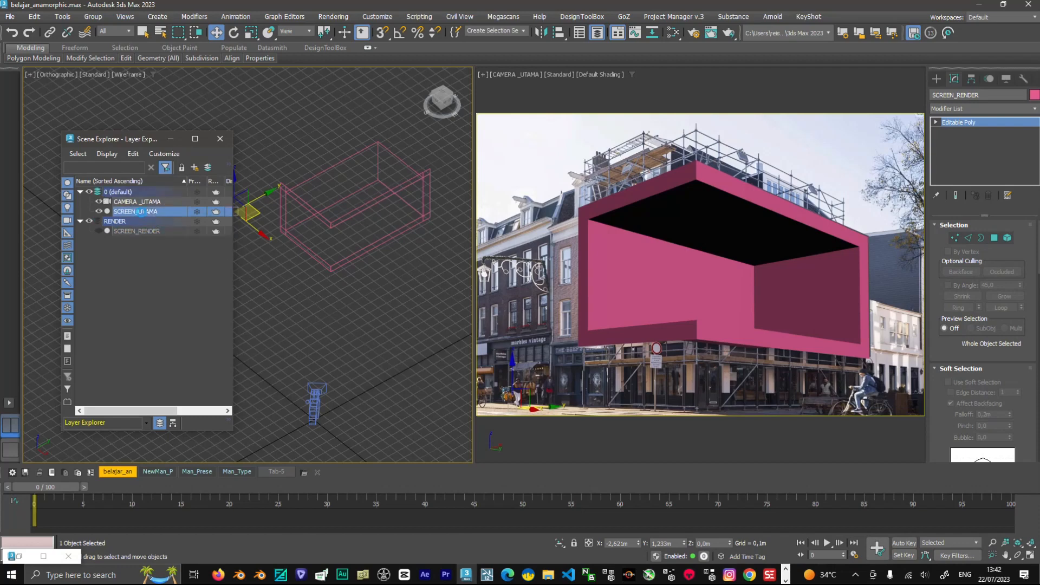
left_click(194, 168)
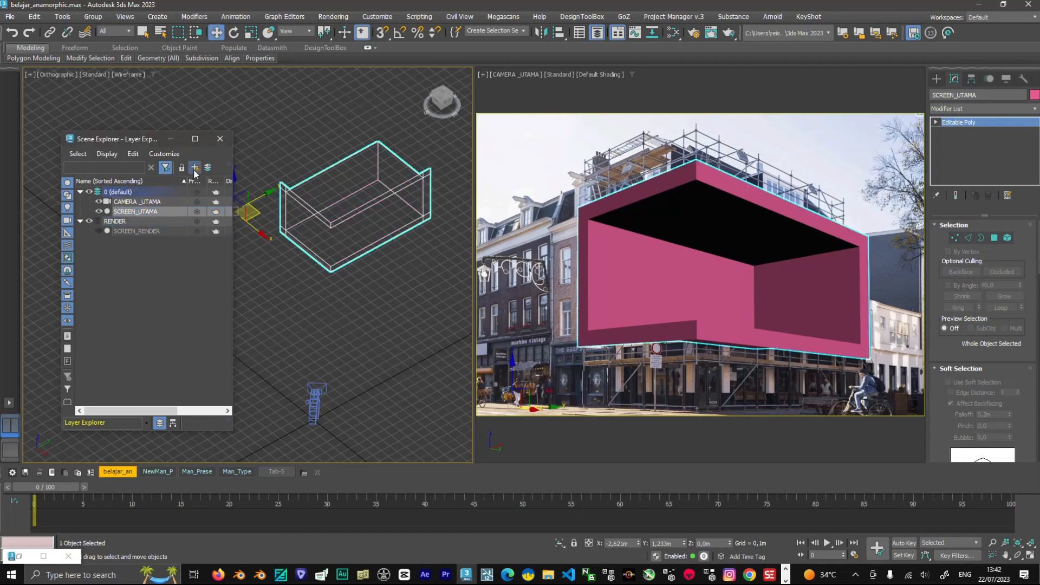
left_click(130, 202)
left_click_drag(130, 204, 126, 212)
double_click(117, 202)
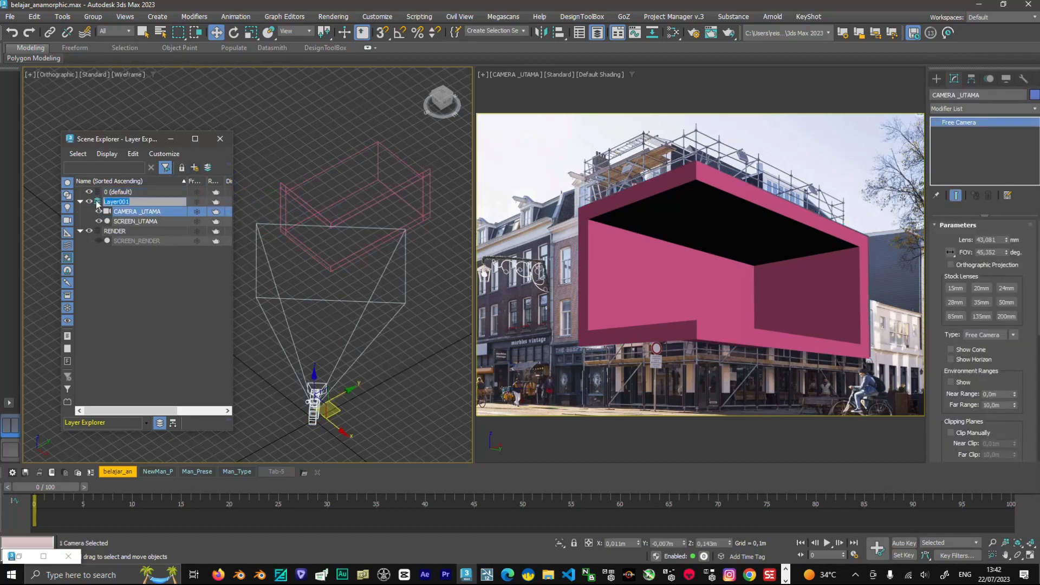
type("ANIMASI")
left_click(97, 203)
left_click(137, 221)
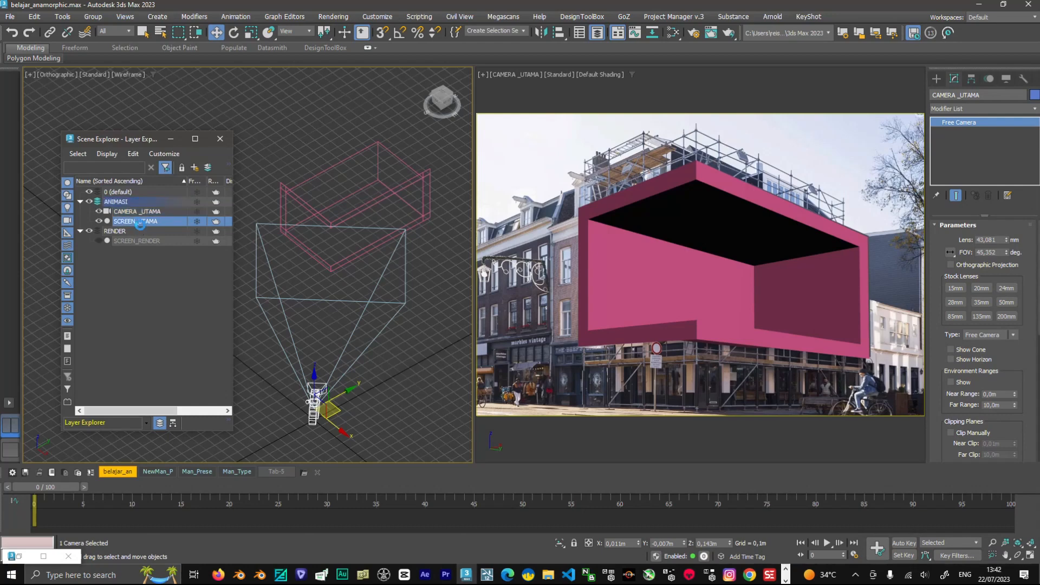
- Create a box primitive inside the hollow billboard screen
left_click(937, 79)
left_click(964, 151)
middle_click_drag(370, 287, 377, 329)
scroll(358, 307, "up", 2)
left_click_drag(322, 271, 345, 225)
left_click(382, 274)
- Move the box within the billboard recess so it appears to project out of the screen
key("w")
middle_click_drag(345, 225, 327, 232, "alt")
left_click_drag(381, 225, 329, 244)
middle_click_drag(332, 245, 345, 249, "alt")
left_click_drag(332, 292, 403, 331)
middle_click_drag(399, 328, 389, 274, "alt")
- Duplicate the box and position the copy near the recess floor toward the right end of the screen
scroll(365, 291, "up", 3)
middle_click_drag(362, 314, 336, 342, "alt")
left_click_drag(336, 341, 412, 323, "shift")
left_click(528, 332)
middle_click_drag(379, 328, 399, 290, "alt")
mouse_move(377, 272)
left_mouse_down()
mouse_move(378, 295)
mouse_move(400, 313)
left_mouse_up()
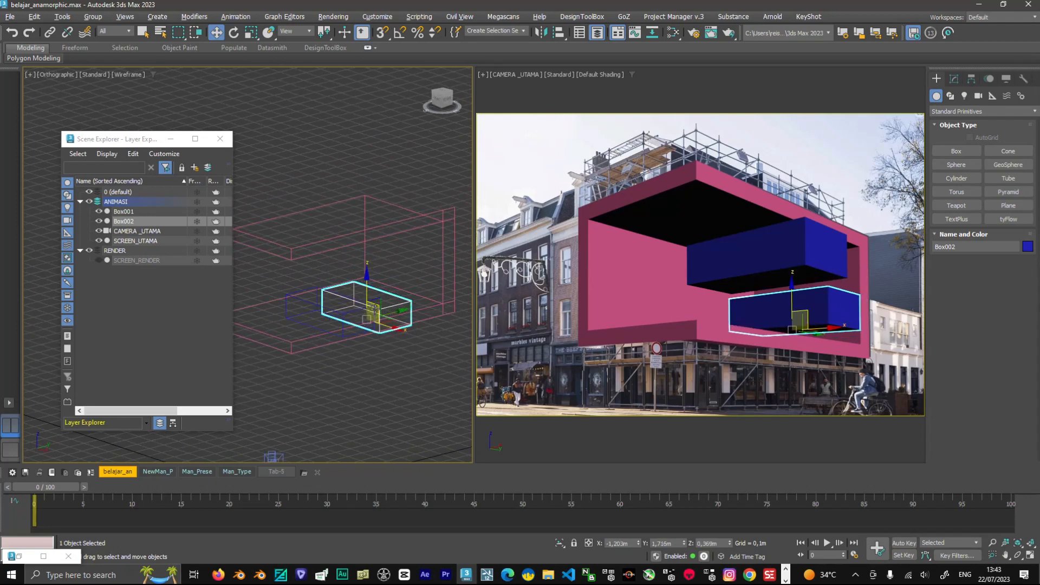
middle_click_drag(400, 312, 388, 318, "alt")
left_click_drag(374, 315, 377, 315)
- Select SCREEN_UTAMA, close the floating Layer Explorer and open the Slate Material Editor
mouse_move(387, 312)
middle_mouse_down("alt")
mouse_move(400, 320)
mouse_move(390, 328)
middle_mouse_up("alt")
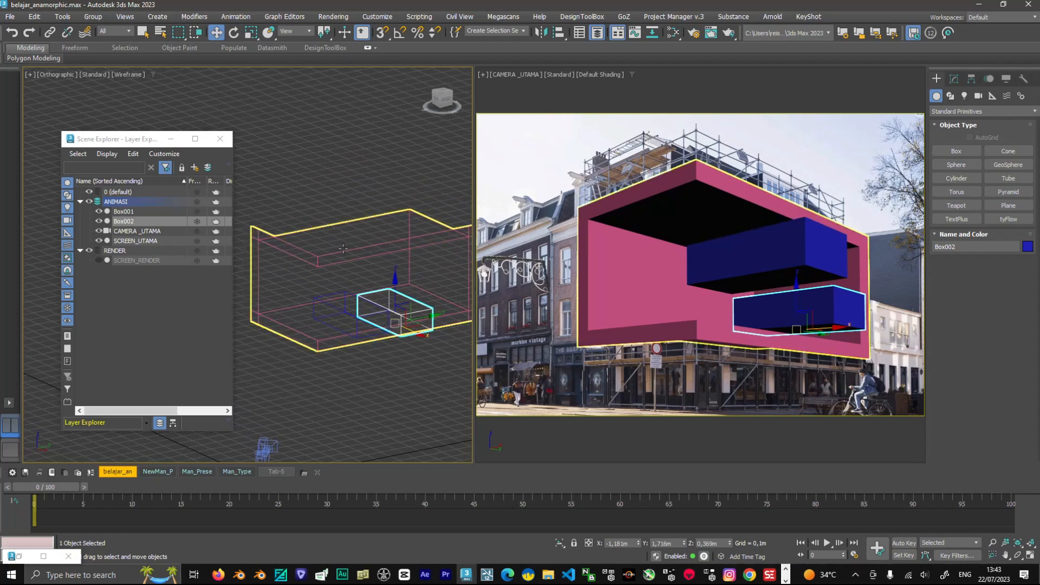
left_click(376, 260)
key("z")
left_click(220, 139)
middle_click_drag(363, 243, 291, 227)
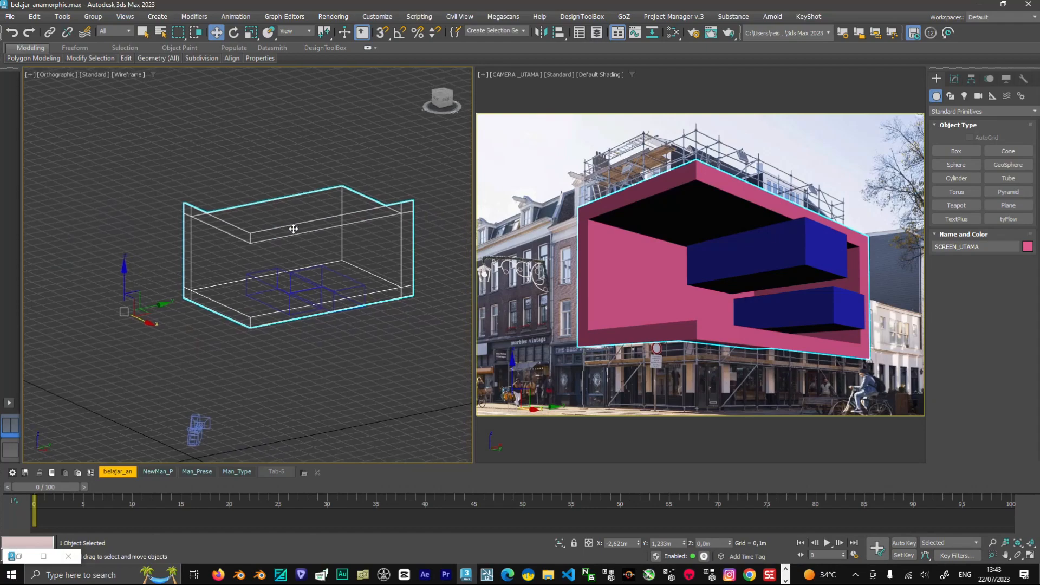
key("m")
right_click_drag(328, 277, 374, 281)
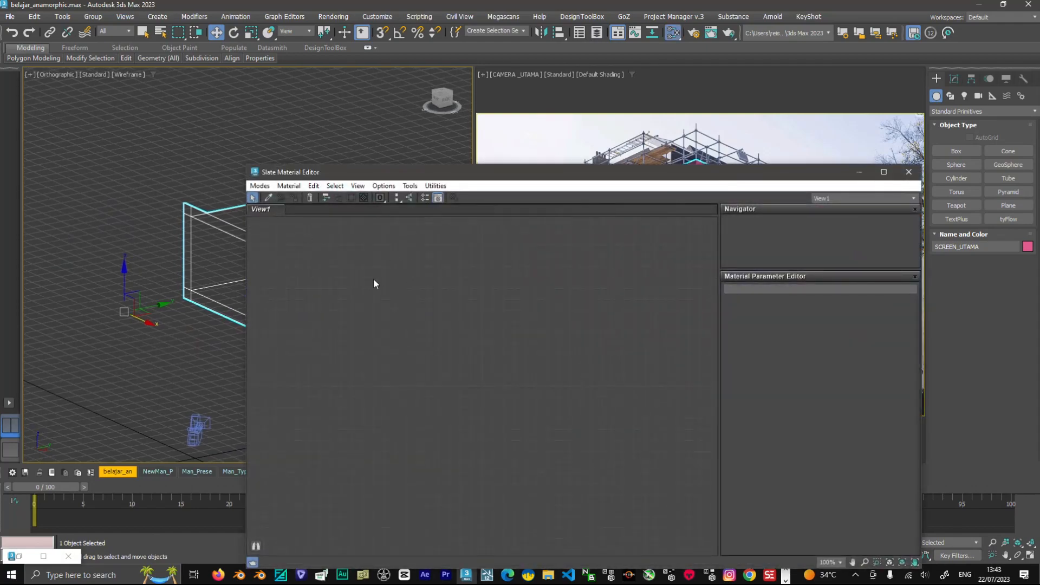
- Create a Physical Material in the material view and name it BORDER
mouse_move(374, 281)
mouse_move(479, 281)
left_click(565, 281)
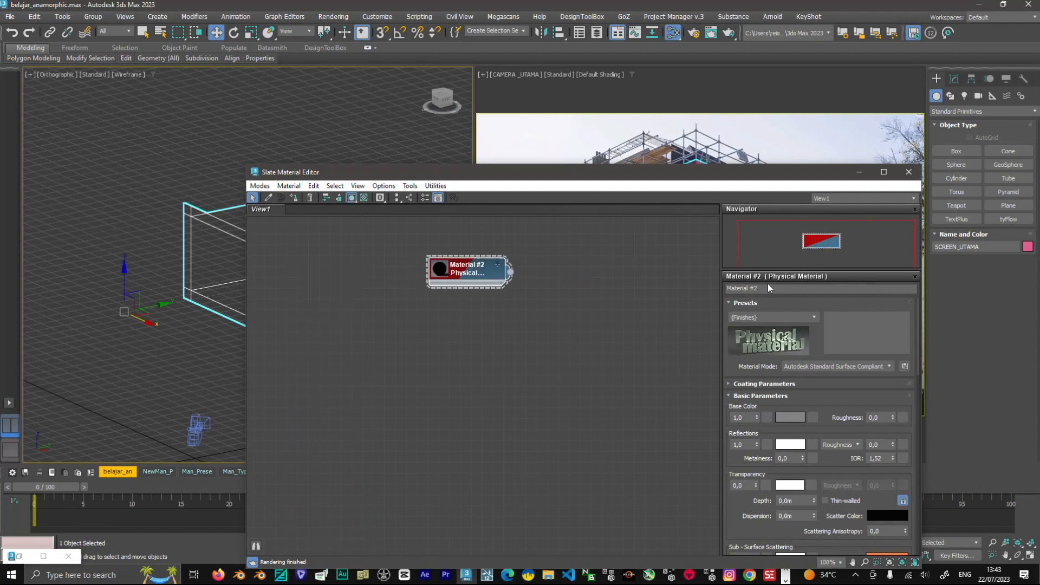
left_click_drag(756, 287, 709, 293)
type("BORDER")
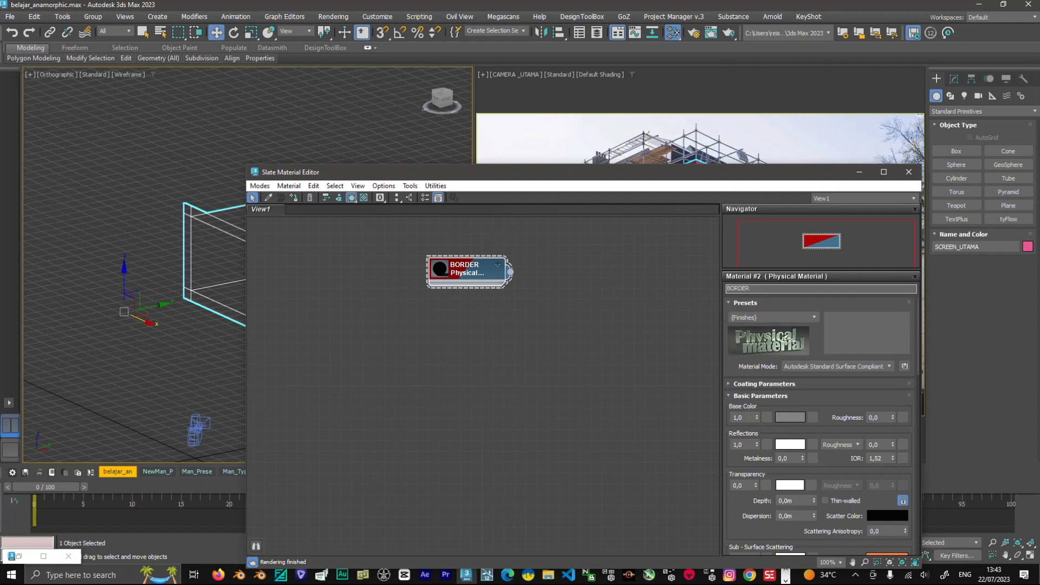
- Duplicate the BORDER material, name the copy ROOM, and assign BORDER to SCREEN_UTAMA
left_click_drag(481, 271, 438, 304)
left_click_drag(785, 289, 708, 292)
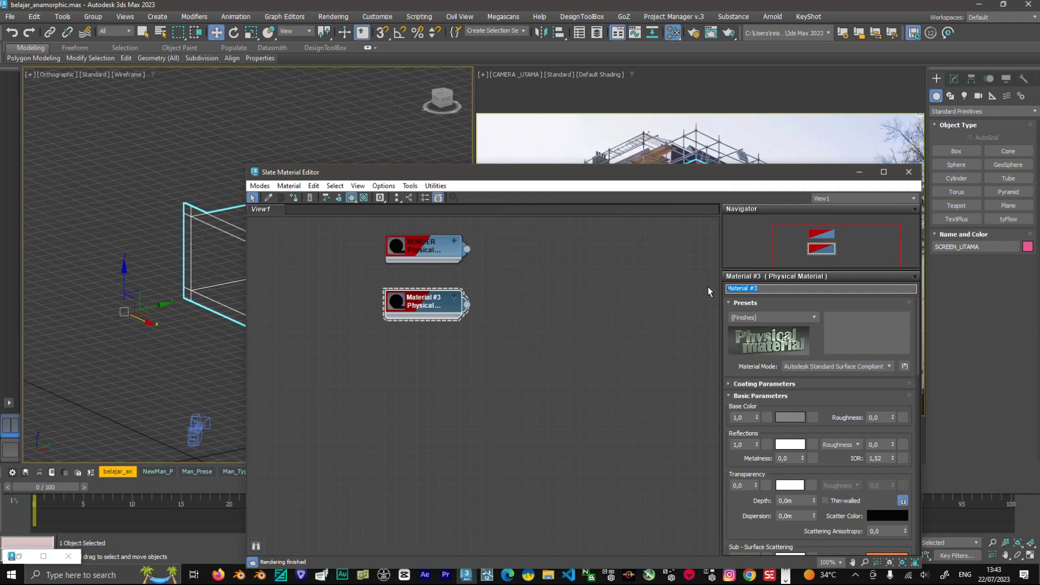
type("ROOM")
left_click_drag(467, 249, 184, 244)
left_click_drag(535, 179, 409, 277)
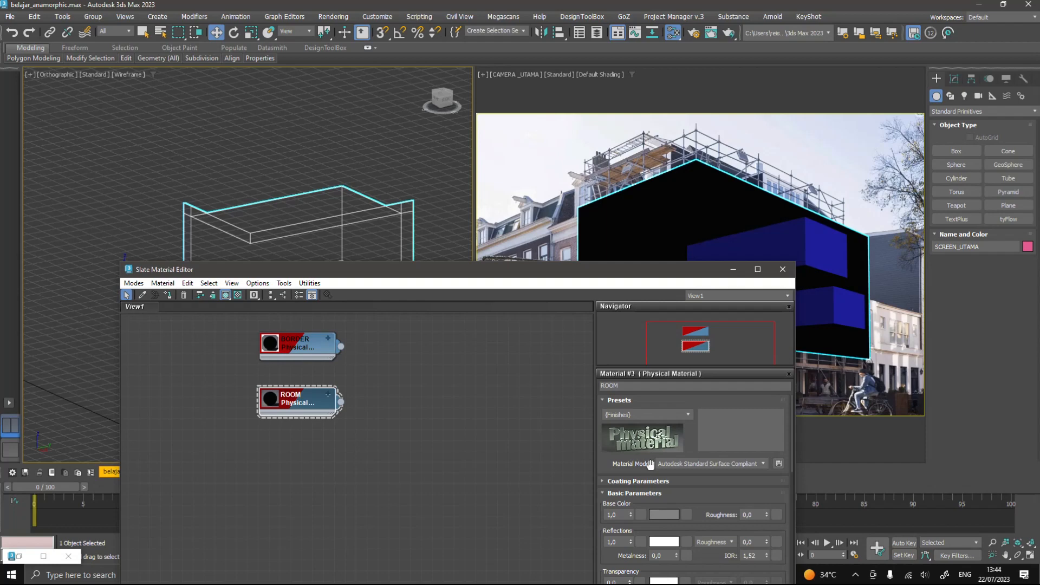
- Set the ROOM material's base color to light grey and uncover the wireframe billboard behind the material editor
left_click(664, 514)
left_click_drag(526, 452, 527, 469)
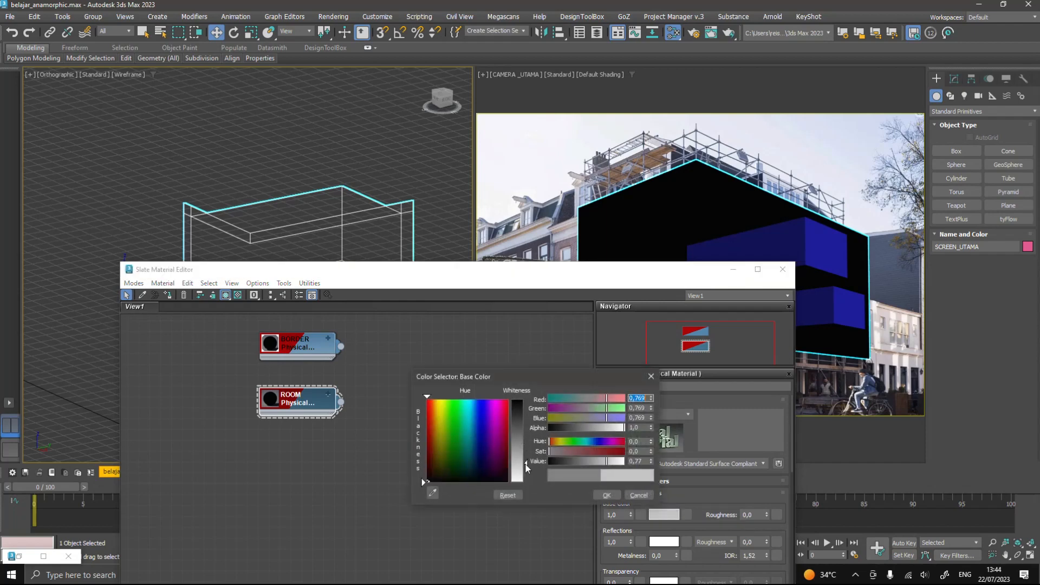
left_click(607, 496)
middle_click_drag(435, 268, 431, 248)
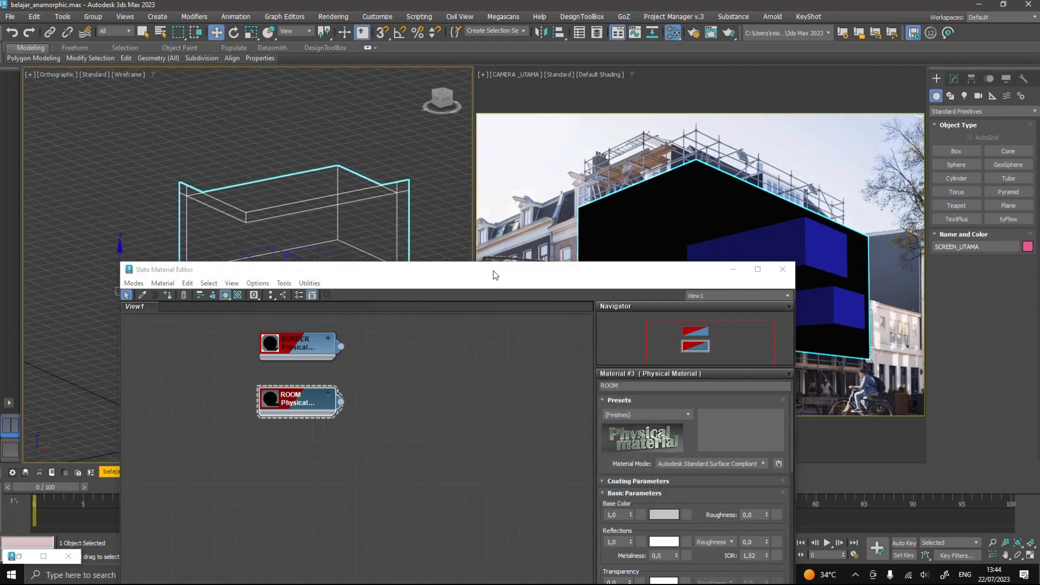
left_click(472, 325)
left_click_drag(530, 269, 471, 306)
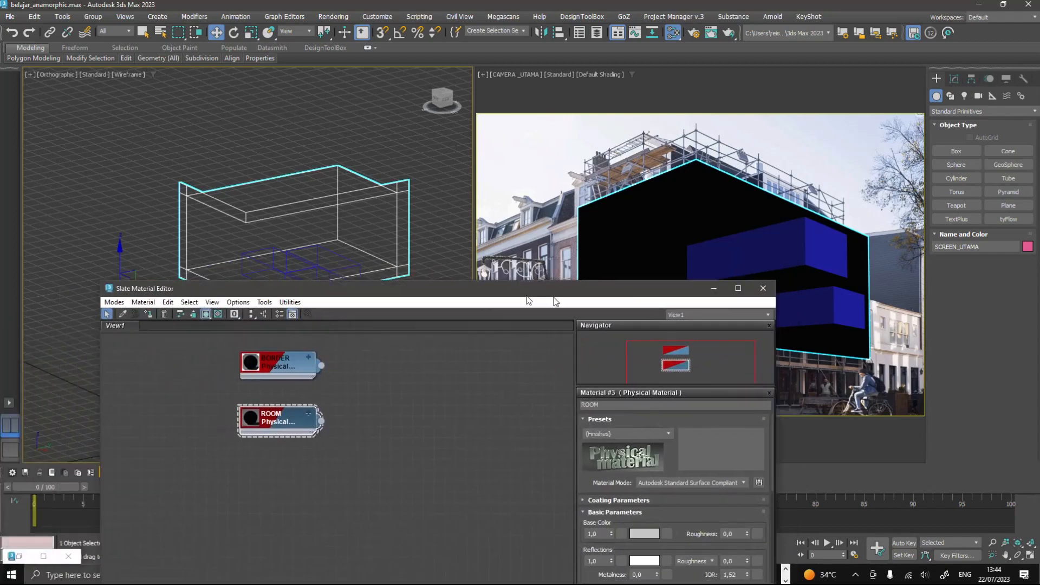
- Select the inner recess polygons of SCREEN_UTAMA and assign them the ROOM material
left_click(954, 80)
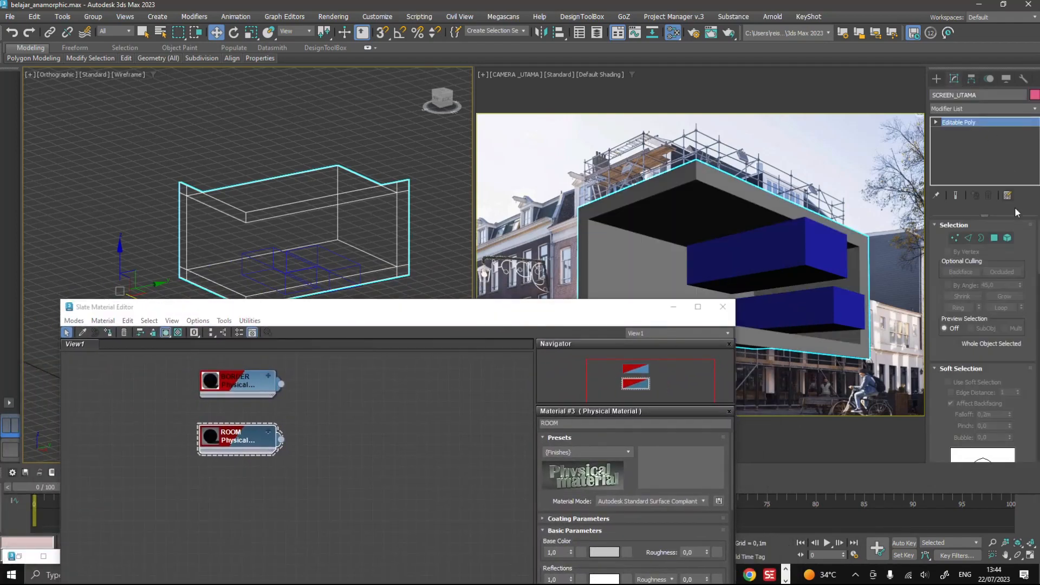
left_click(995, 237)
left_click(613, 285)
middle_click_drag(295, 238, 333, 187, "alt")
left_click(352, 190, "ctrl")
left_click(333, 184, "ctrl")
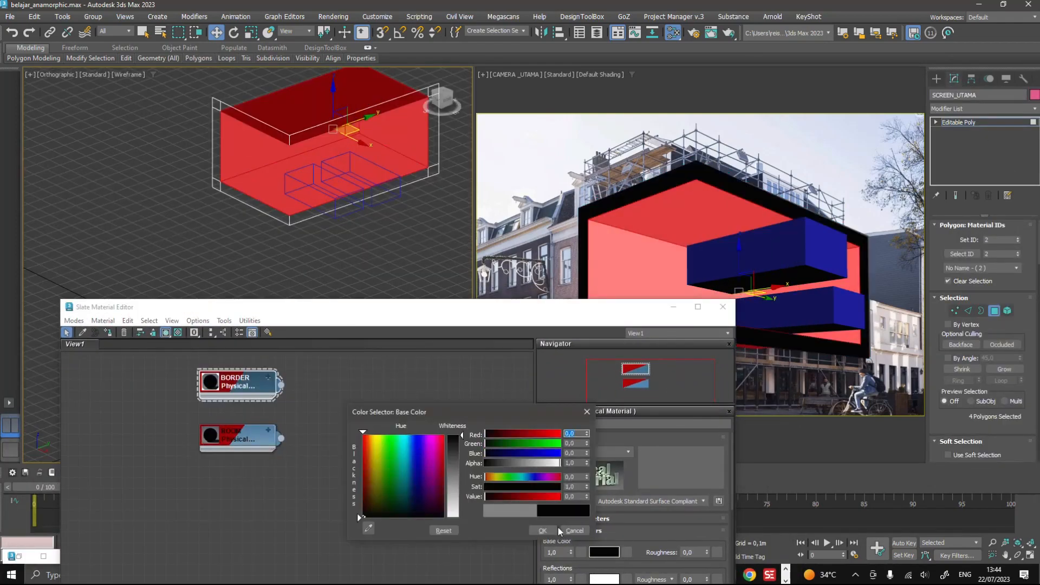
- Add a third Physical Material with an orange base color for the two boxes
right_click(357, 404)
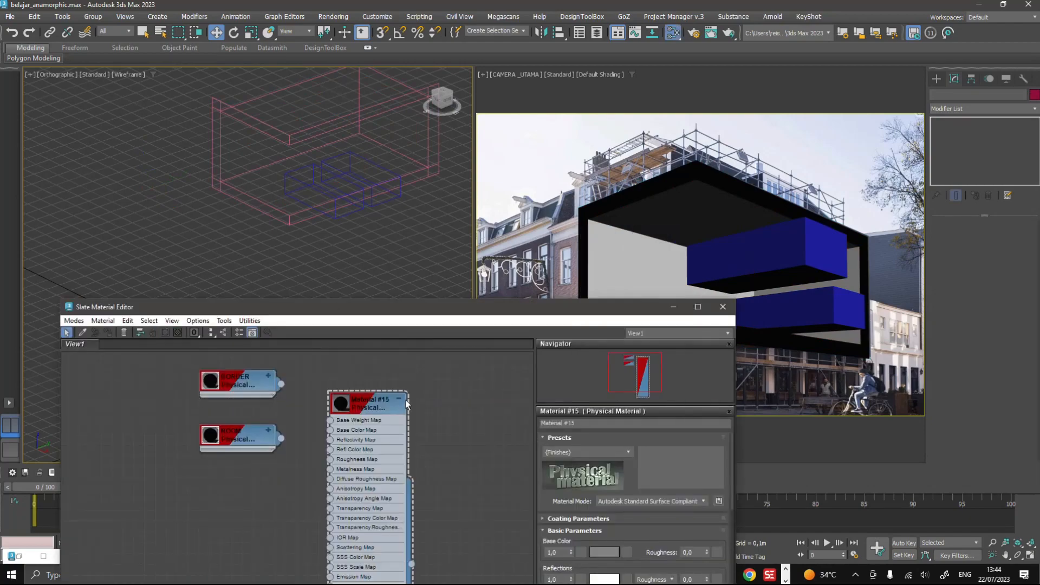
left_click(374, 488)
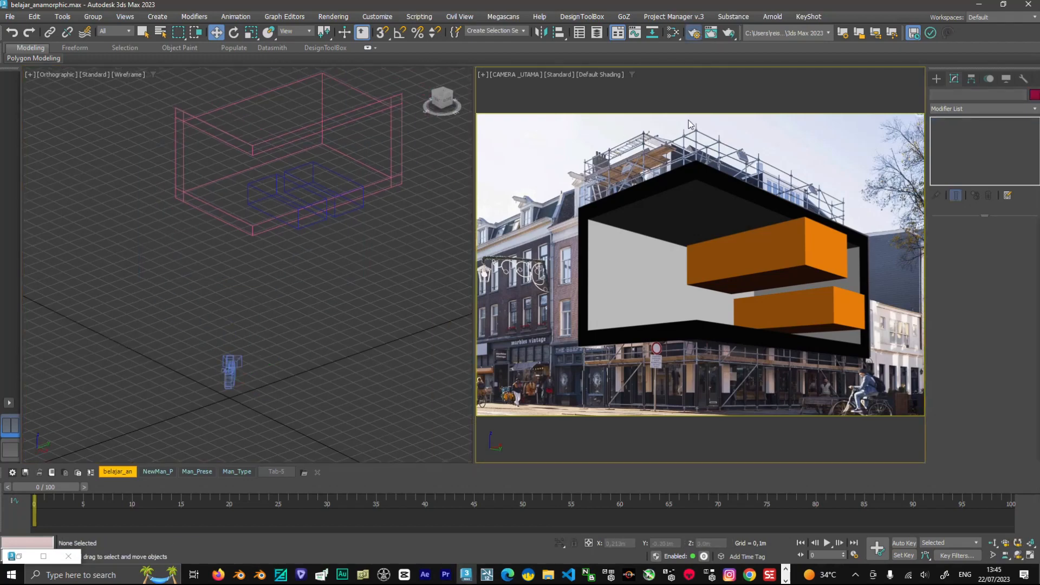
- Render the CAMERA _UTAMA view with the Scanline Renderer and check the image's alpha channel
left_click(694, 32)
left_click(734, 194)
left_click(720, 224)
left_click(837, 145)
key("F10")
left_click(734, 164)
left_click(726, 174)
left_click(814, 171)
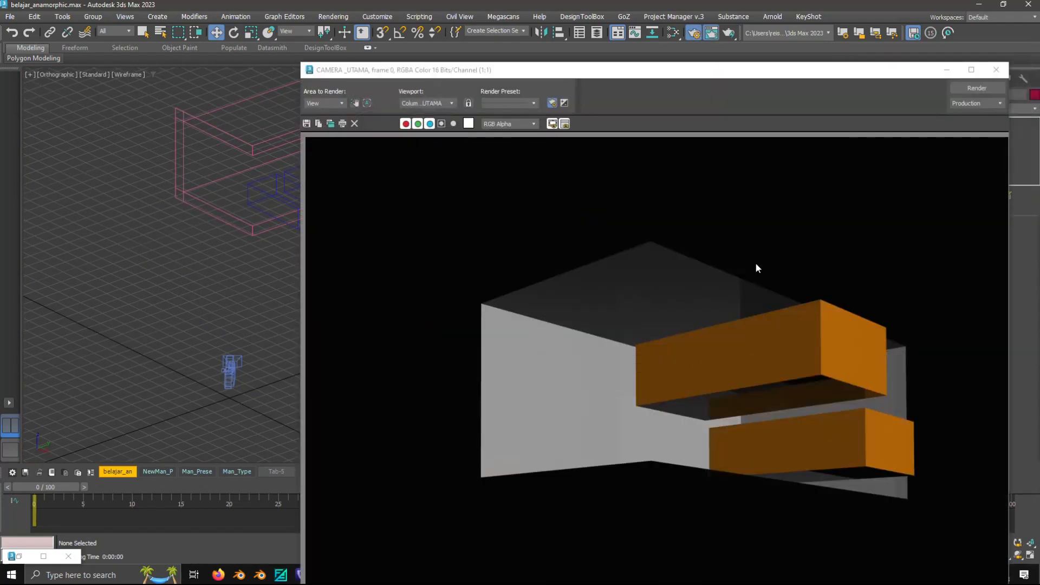
left_click(441, 123)
left_click(441, 123)
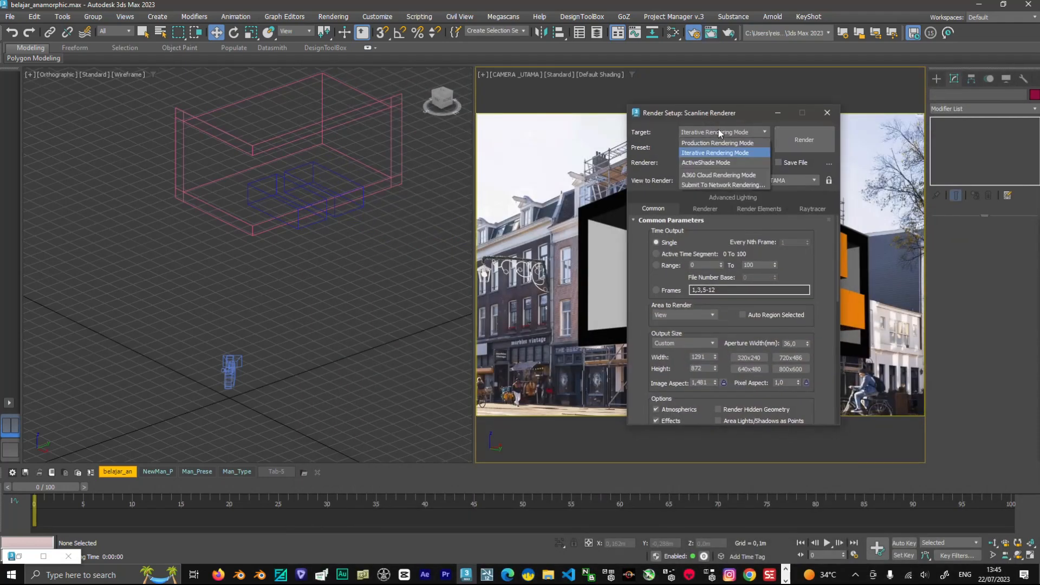
- Set the render target to Production Rendering Mode and the time output to the active time segment
left_click(718, 143)
left_click(688, 255)
left_click_drag(838, 265, 840, 367)
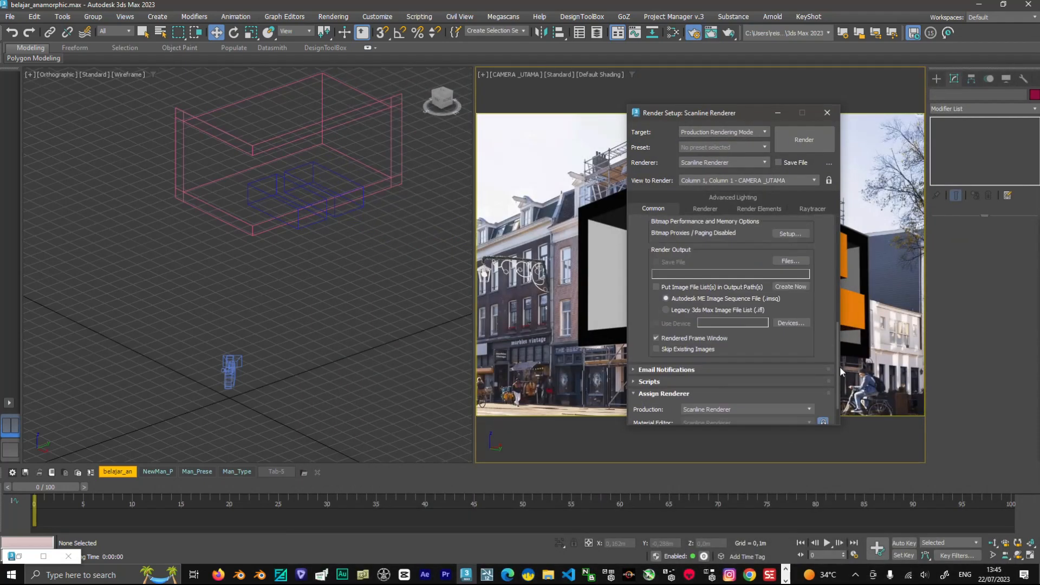
- Set the render output to a PNG image file in the anamorpic project's render folder
left_click(792, 261)
left_click(477, 443)
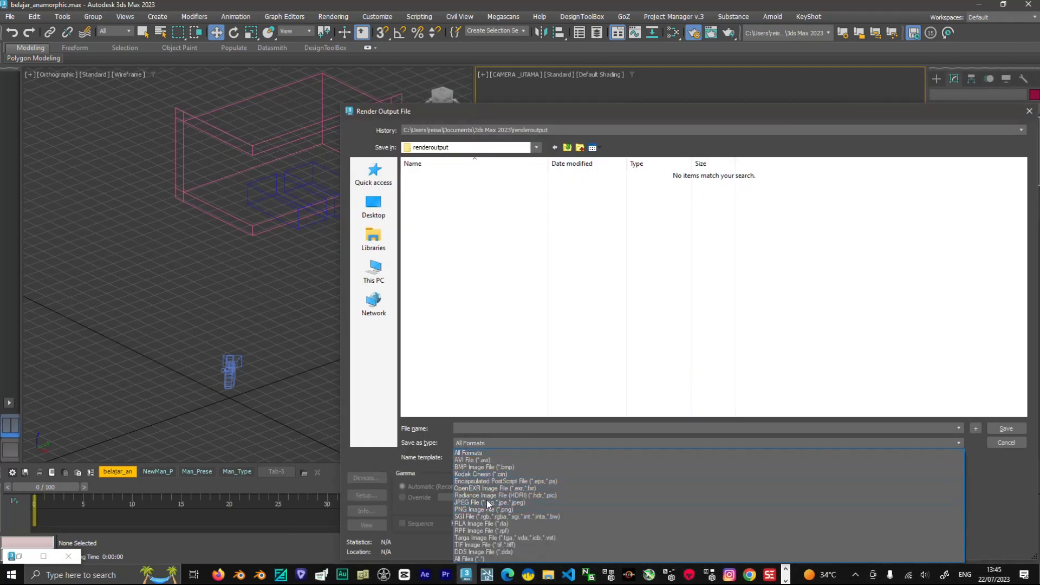
left_click(489, 507)
left_click(524, 130)
left_click(548, 163)
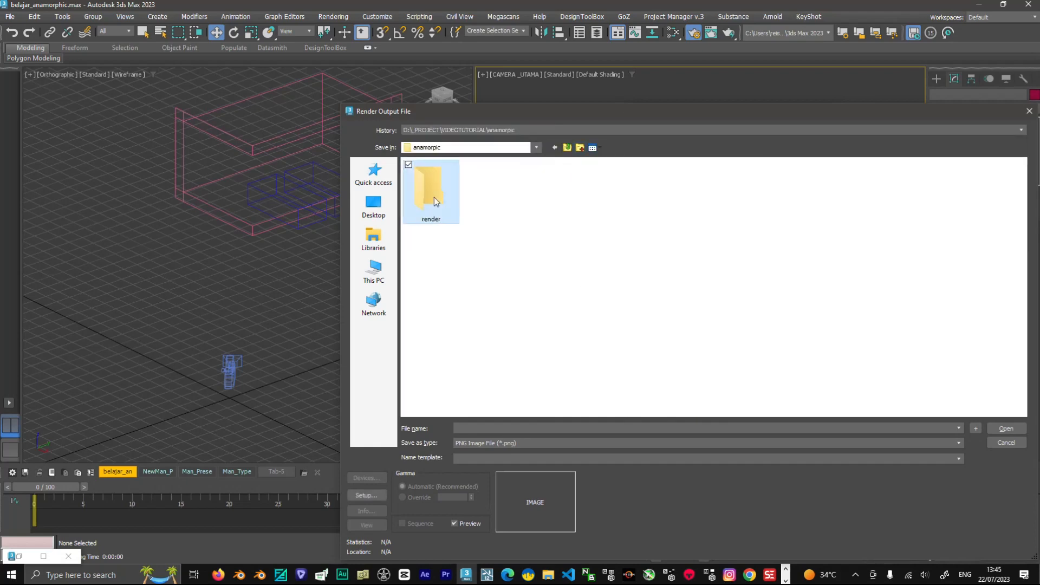
double_click(434, 197)
left_click(469, 428)
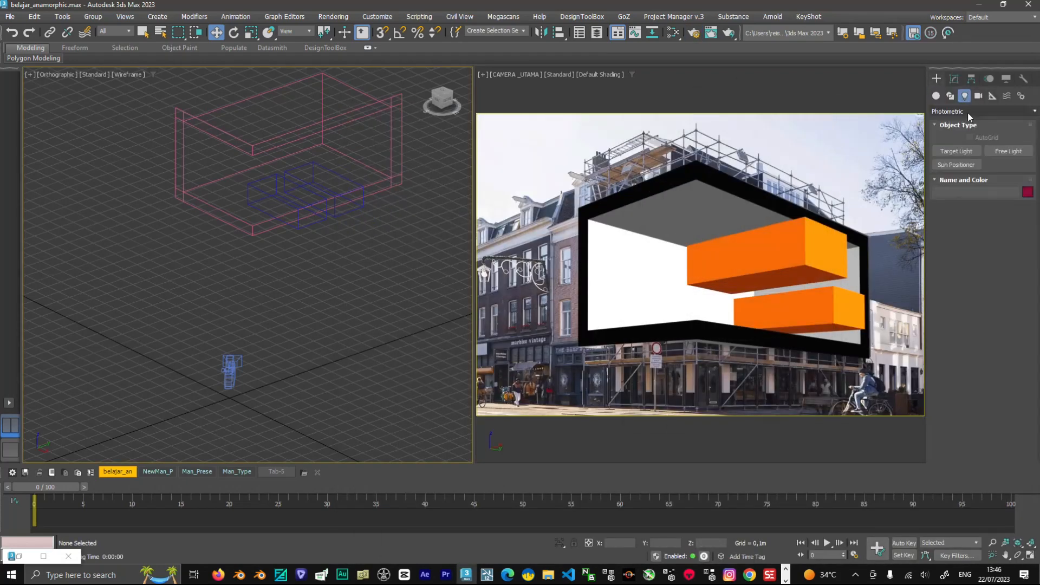
- Place a standard Skylight in front of the billboard and render the camera view
left_click(968, 113)
left_click(958, 127)
left_click(1002, 179)
left_click(343, 261)
right_click(504, 300)
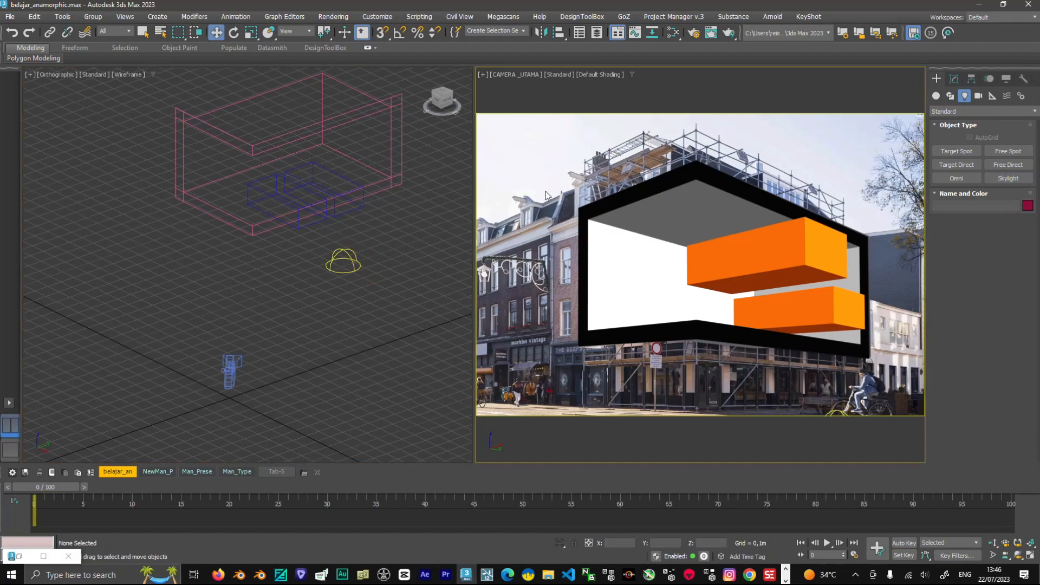
left_click(504, 299)
key("shift+q")
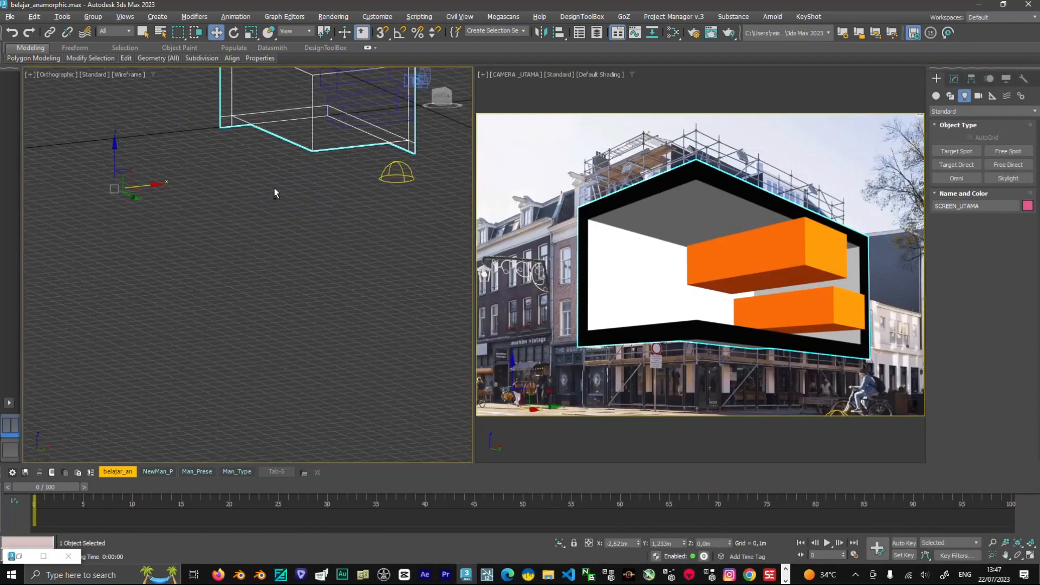
- Shade the orthographic view and extrude a lower edge of SCREEN_UTAMA to form an underside surface
scroll(274, 188, "up", 3)
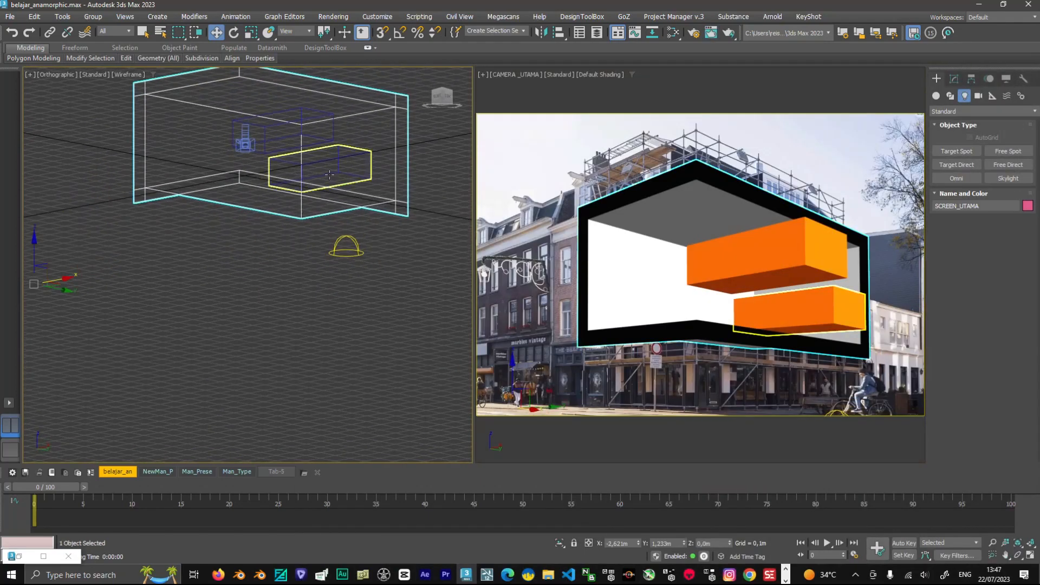
key("F3")
left_click(955, 78)
left_click(970, 239)
left_click(326, 217)
left_click_drag(328, 214, 161, 250, "shift")
left_click(972, 240)
- Render the camera view again with the extended billboard geometry
right_click(742, 282)
key("shift+q")
left_click(511, 299)
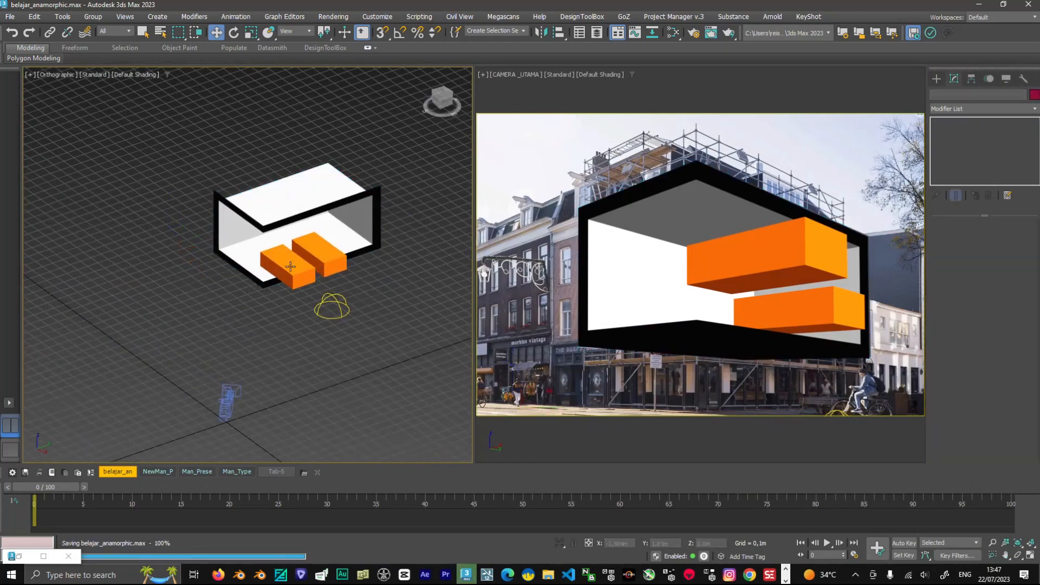
- Hide the ANIMASI layer and show SCREEN_RENDER from the RENDER layer
left_click(89, 201)
left_click(80, 211)
left_click(99, 221)
left_click(220, 138)
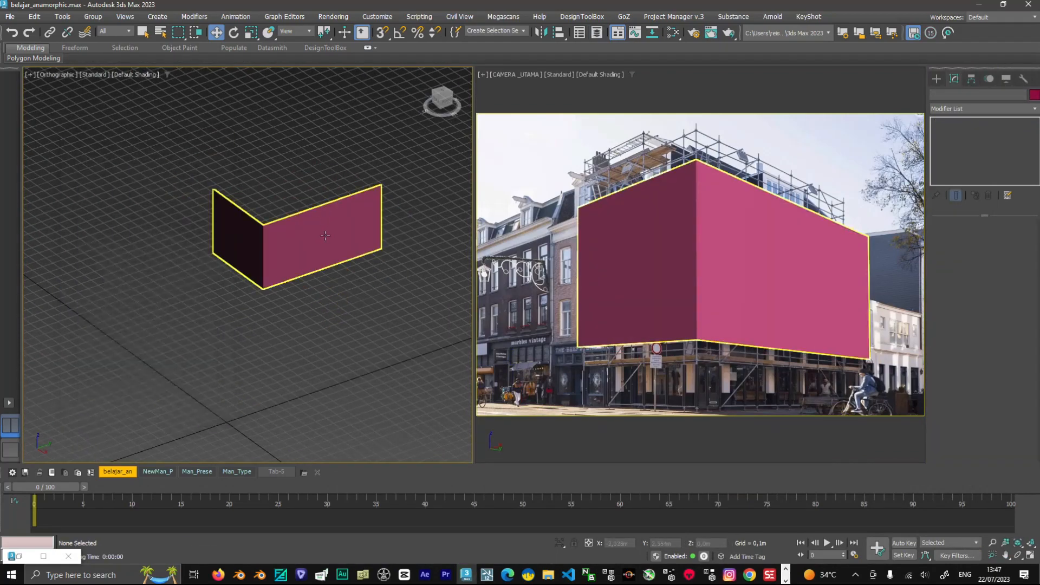
- Duplicate the OTHER material, name the copy SCREEN ANAMORPIC, and assign it to SCREEN_RENDER
left_click(344, 248)
key("F4")
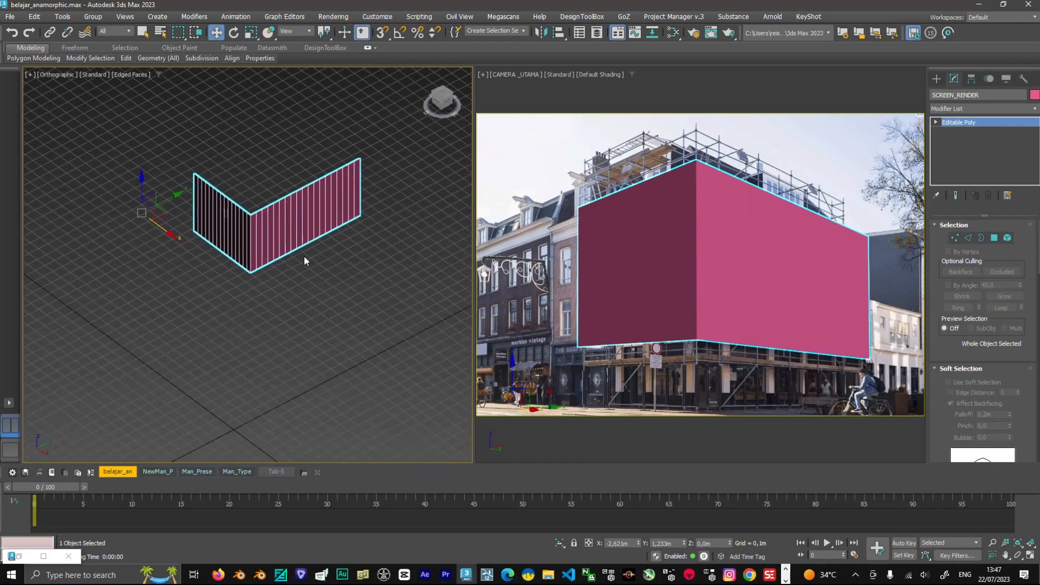
key("m")
left_click(328, 339)
left_click_drag(328, 340, 328, 404, "shift")
left_click(542, 380)
type("SCREEN ANAMORPIC")
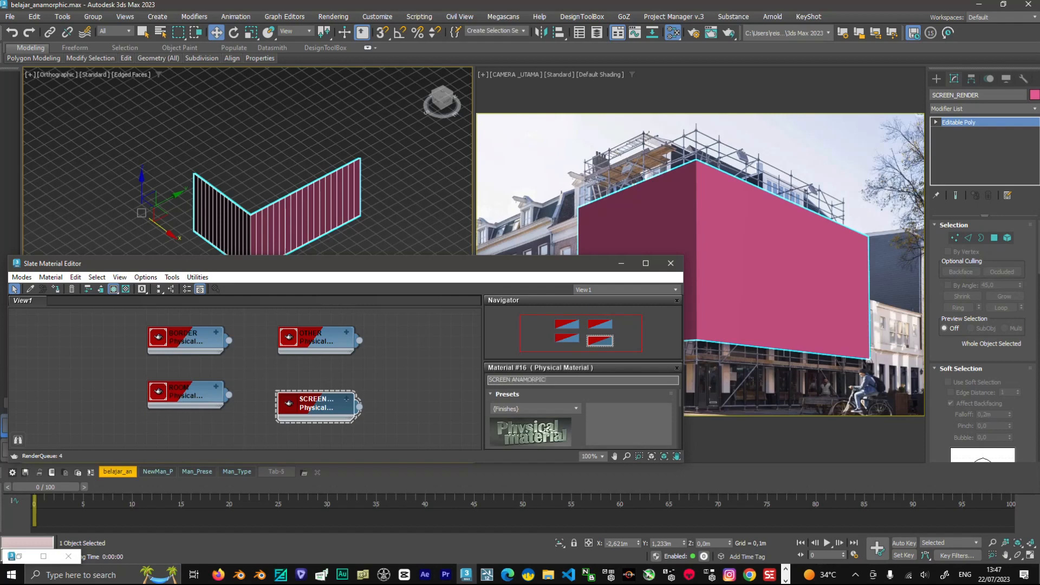
key("Return")
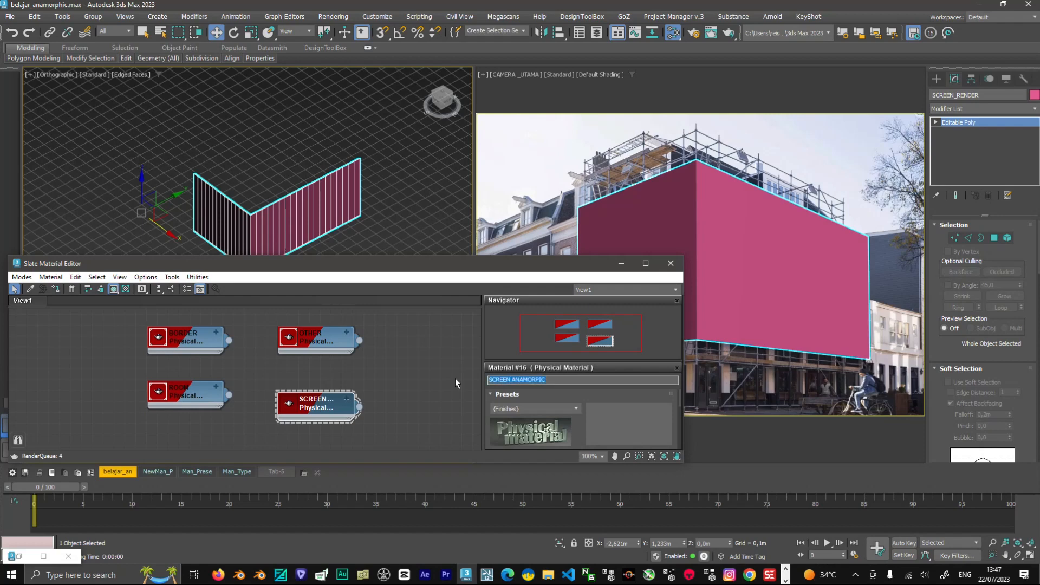
left_click_drag(360, 407, 353, 194)
- Connect a Bitmap of the rendered image to the Base Color Map of the SCREEN ANAMORPIC material
left_click(347, 399)
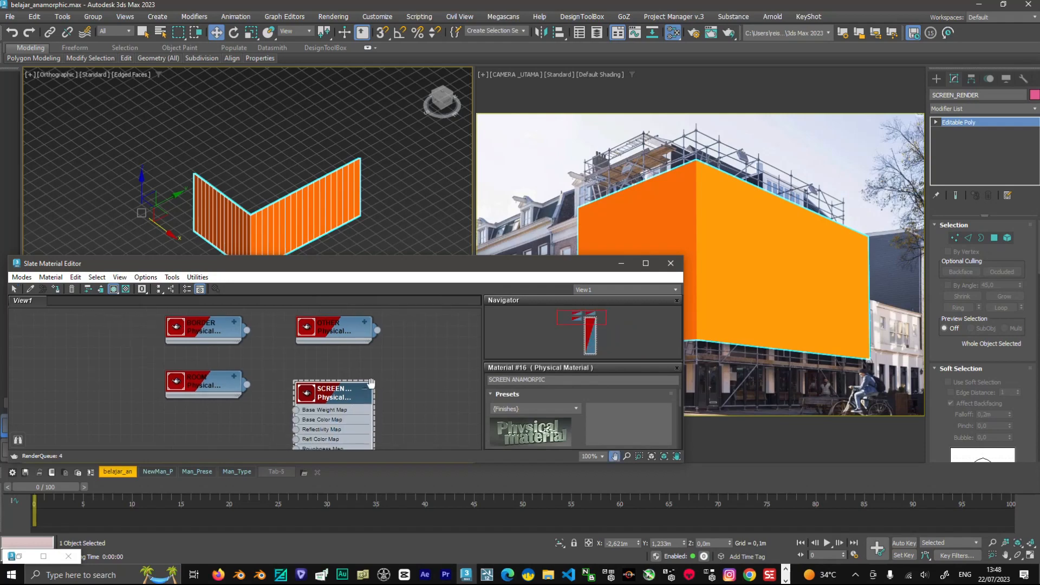
left_click_drag(341, 387, 273, 385)
mouse_move(287, 406)
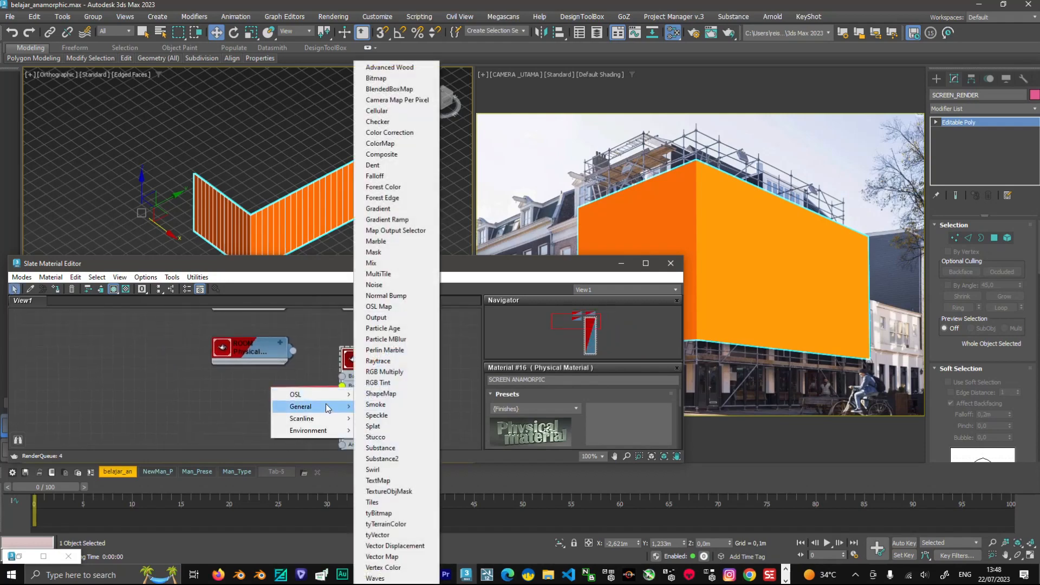
left_click(380, 78)
left_click(161, 38)
left_click(167, 62)
double_click(95, 99)
scroll(405, 382, "down", 5)
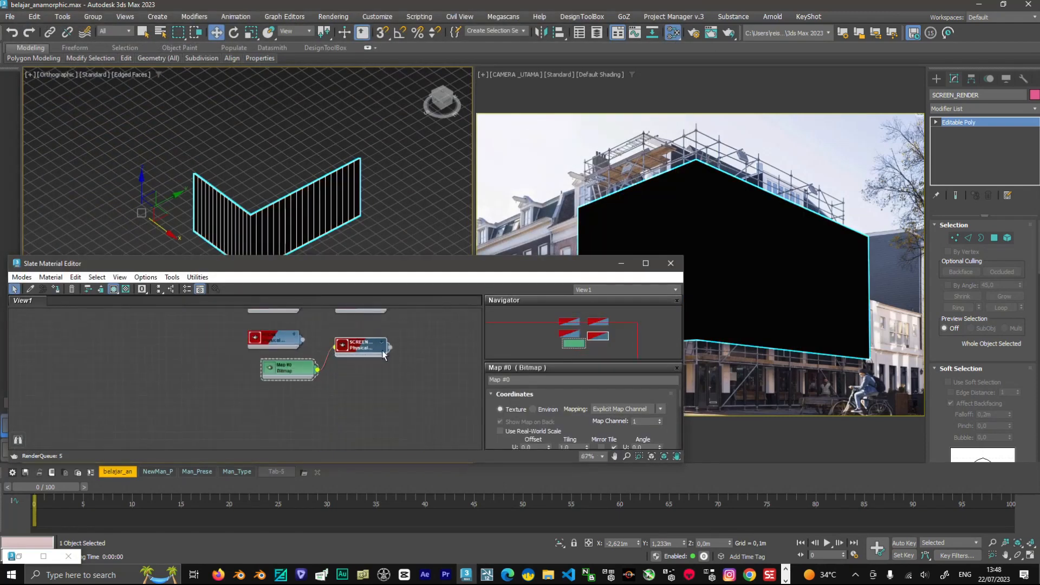
left_click(388, 327)
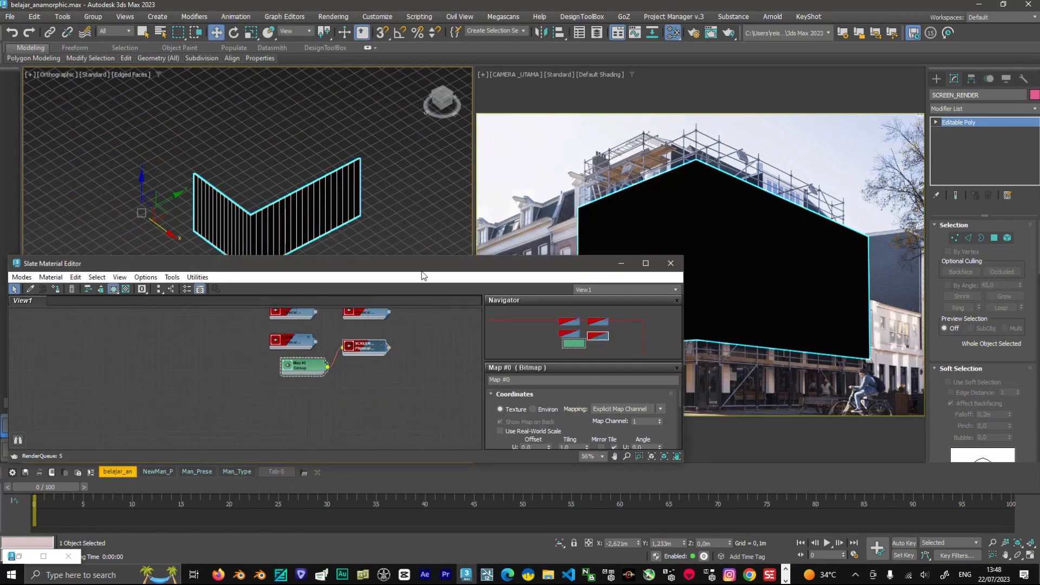
left_click(280, 222)
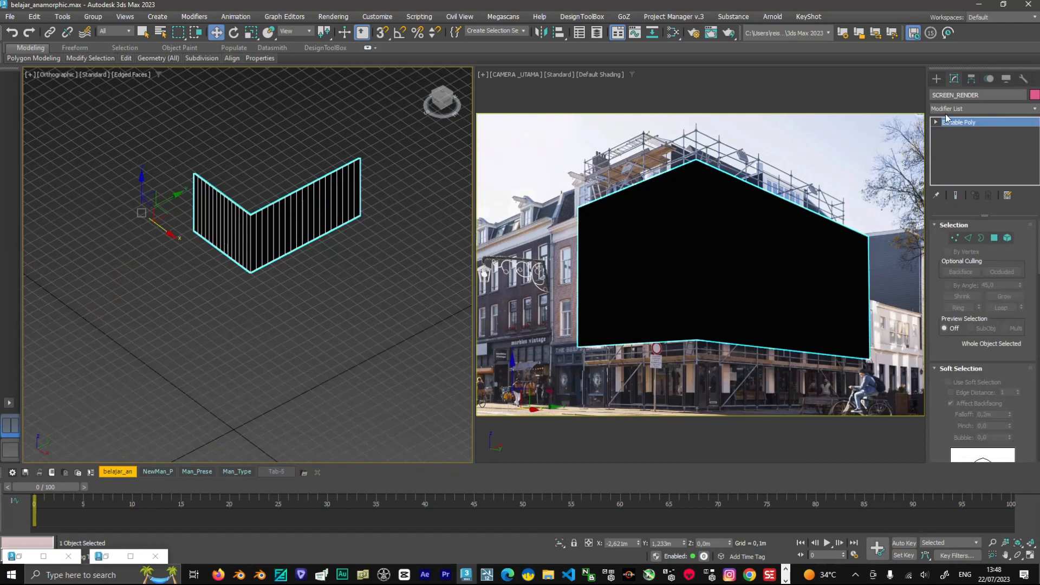
- Add a Camera Map (WSM) modifier to SCREEN_RENDER with CAMERA _UTAMA as its camera
left_click(959, 110)
key("c")
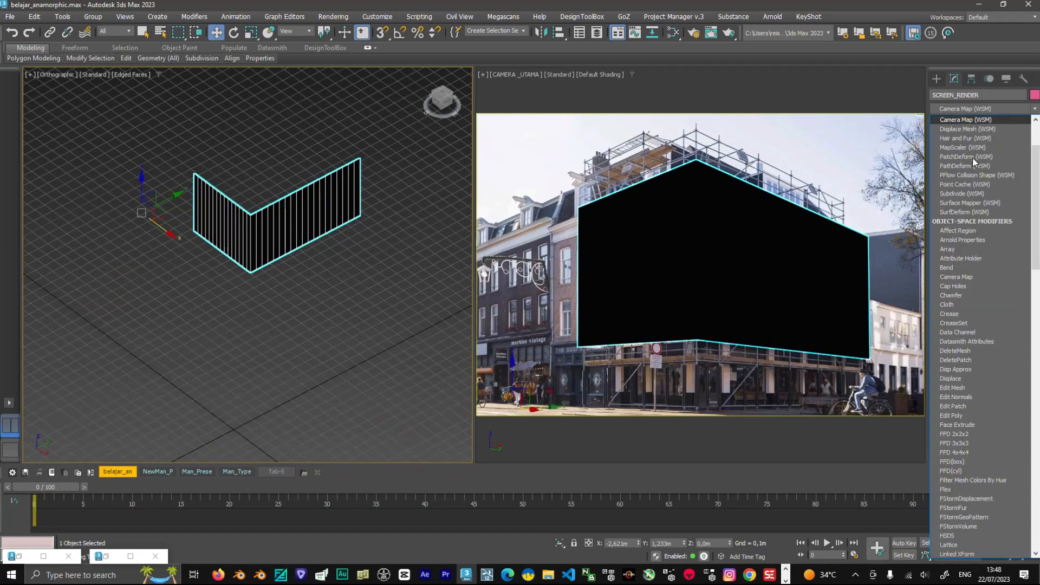
left_click(965, 121)
left_click(974, 261)
scroll(163, 265, "down", 2)
key("l")
left_click_drag(92, 210, 111, 211)
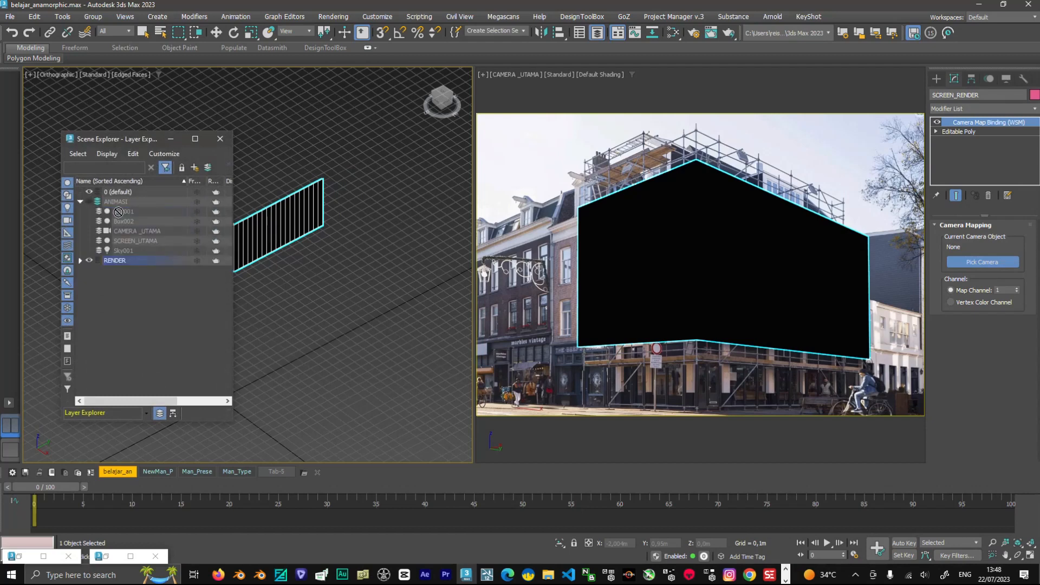
left_click(141, 231)
left_click(220, 138)
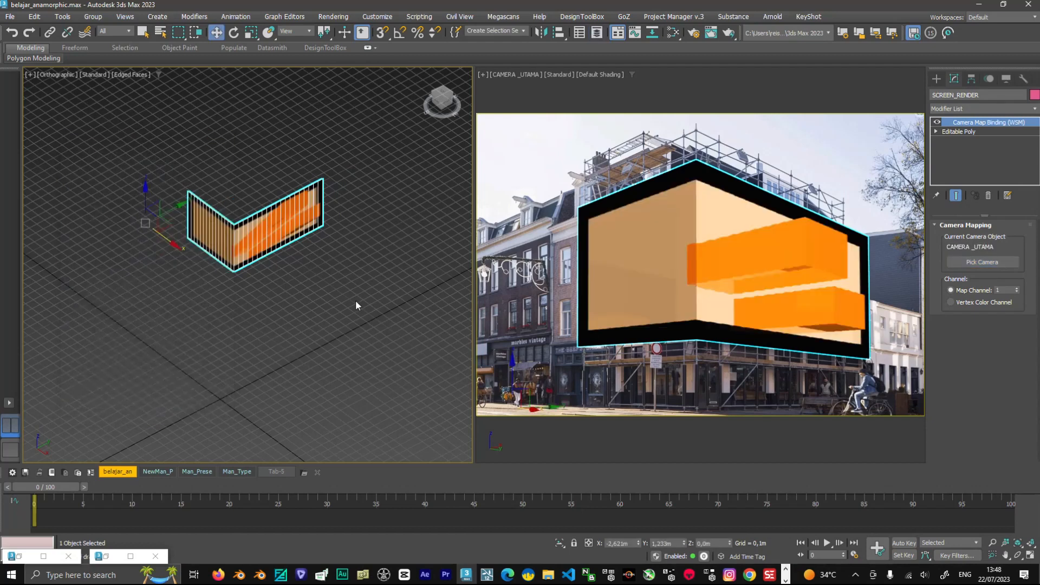
- Hide SCREEN_RENDER and show the ANIMASI layer again
left_click(314, 292)
key("l")
left_click(81, 211)
left_click(99, 221)
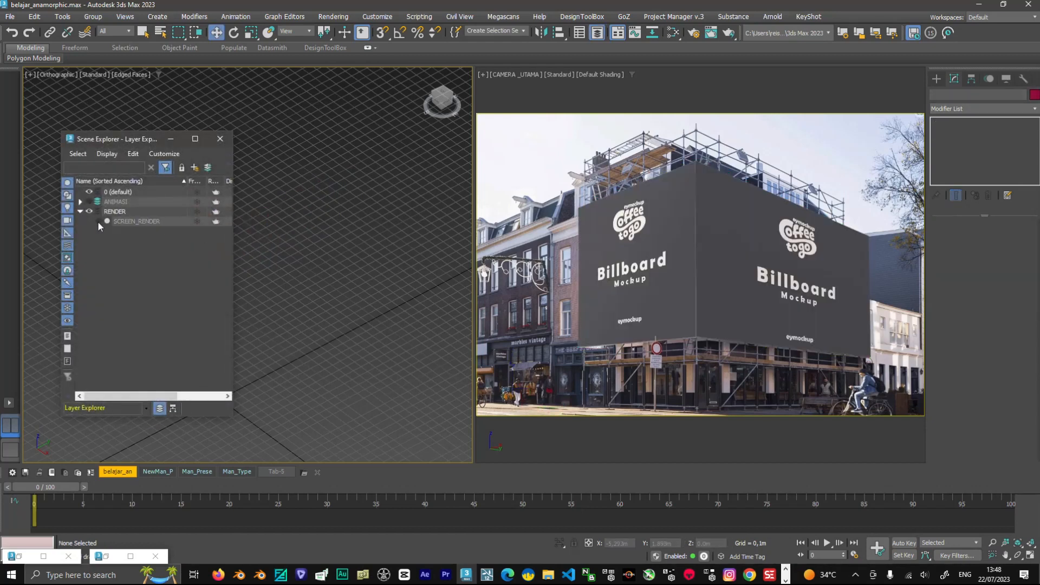
left_click(80, 201)
left_click(89, 202)
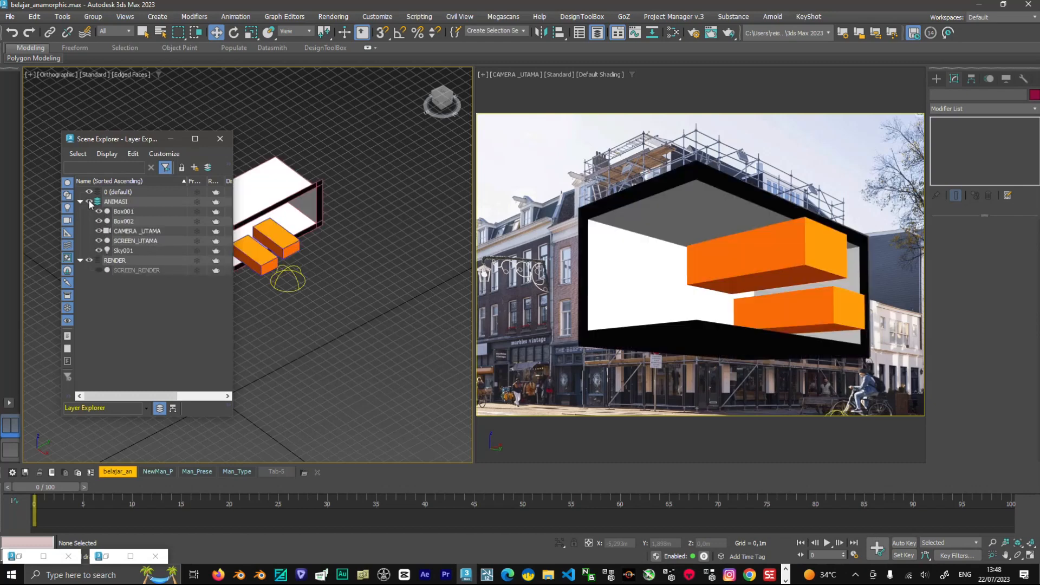
- Hide the ANIMASI layer, show the RENDER layer, and frame SCREEN_RENDER in the orthographic view
left_click(89, 200)
left_click(89, 260)
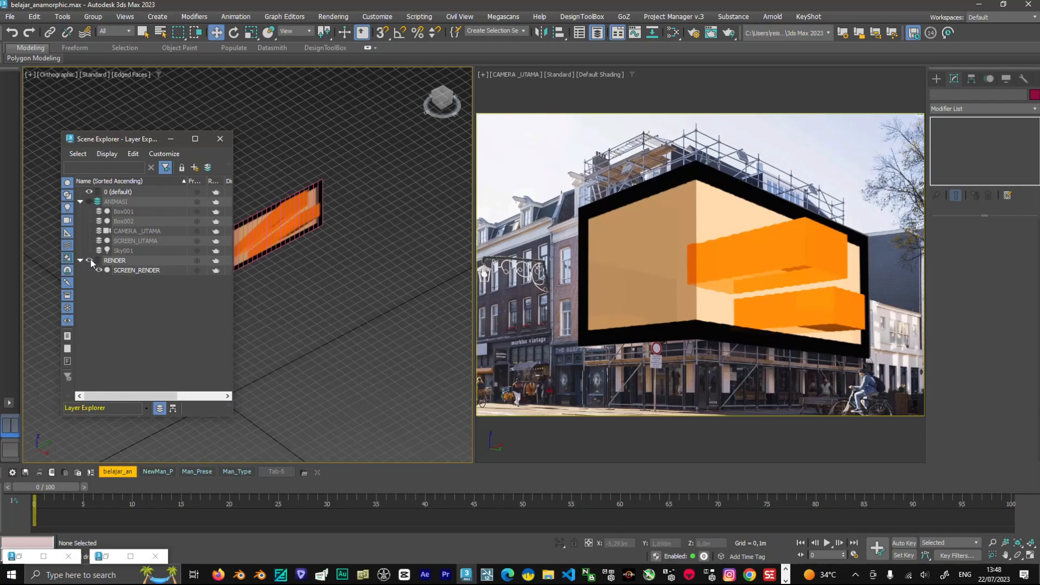
double_click(115, 260)
key("z")
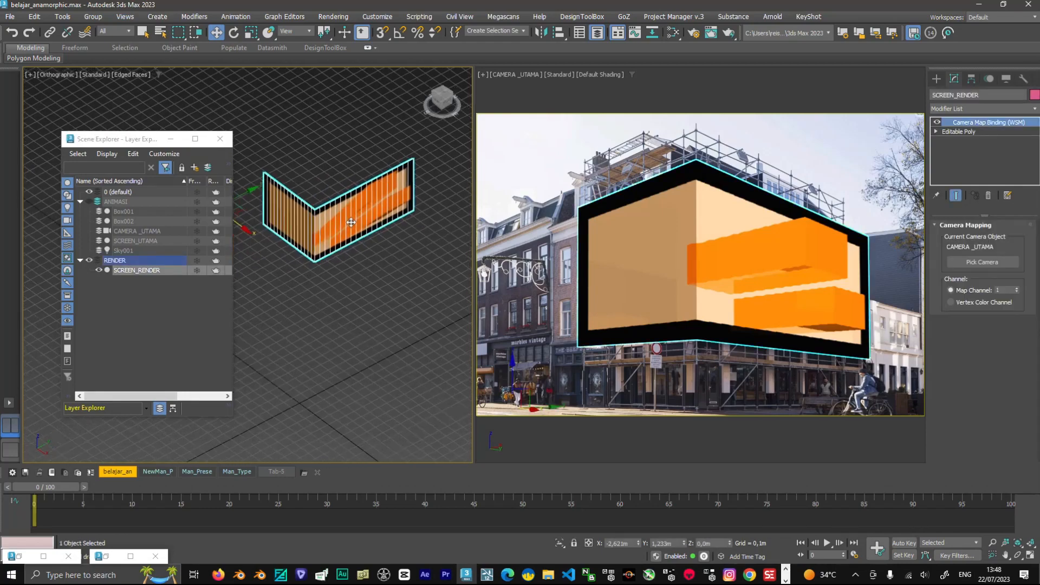
left_click(170, 139)
scroll(303, 179, "down", 2)
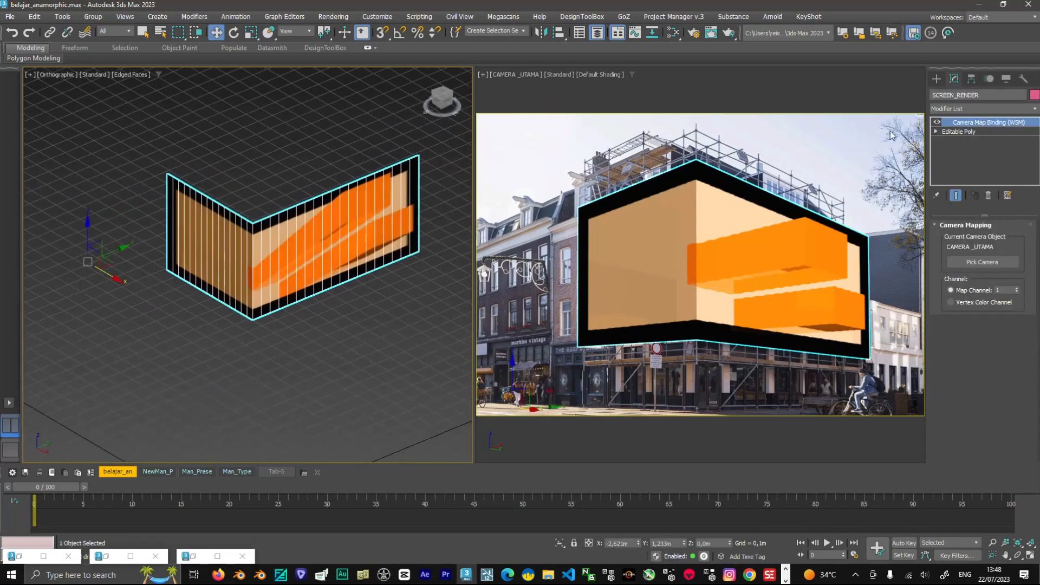
- Connect the vertical edges of SCREEN_RENDER's Editable Poly with 18 segments to subdivide the screen horizontally
left_click(961, 132)
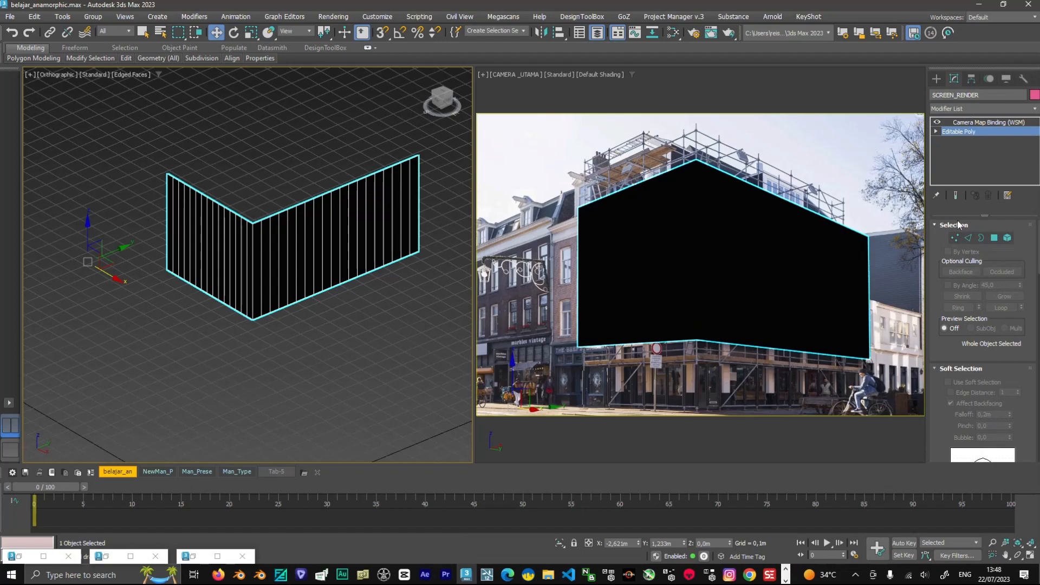
left_click(970, 236)
middle_click_drag(325, 247, 232, 233, "alt")
left_click(440, 239)
left_click(232, 235, "shift")
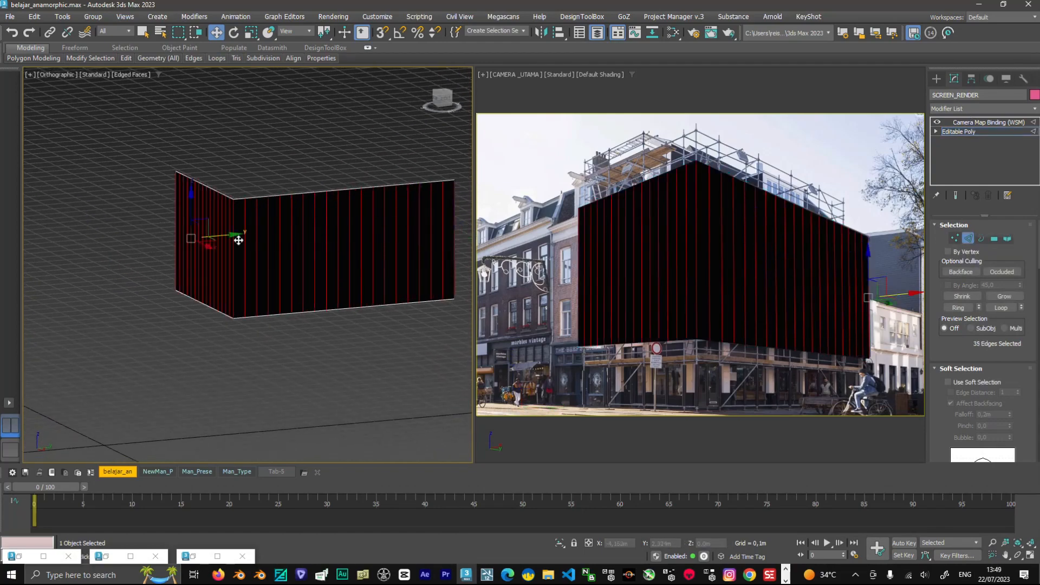
right_click(238, 239)
left_click(152, 277)
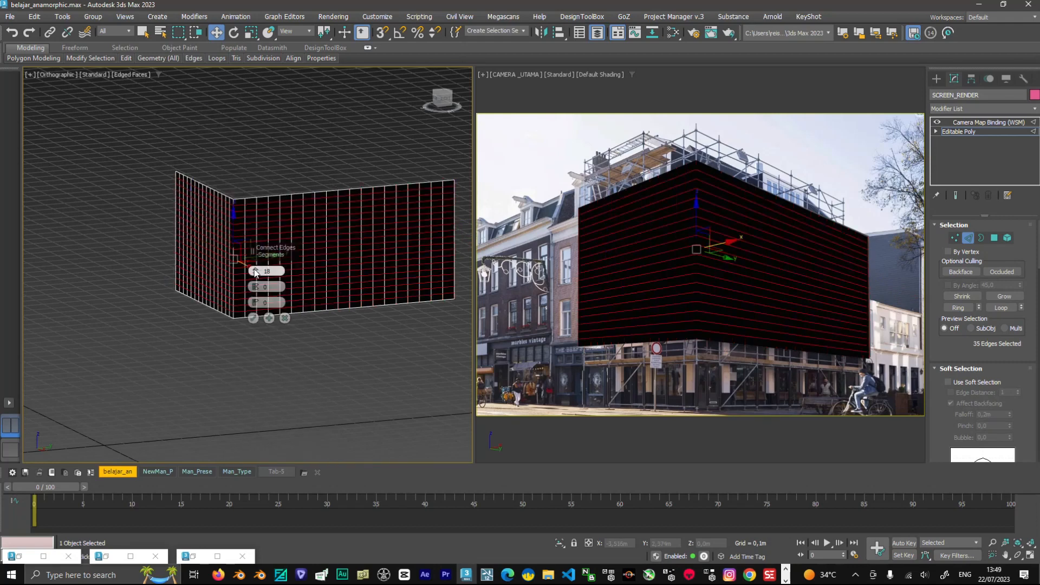
left_click(253, 318)
left_click(968, 238)
left_click(281, 155)
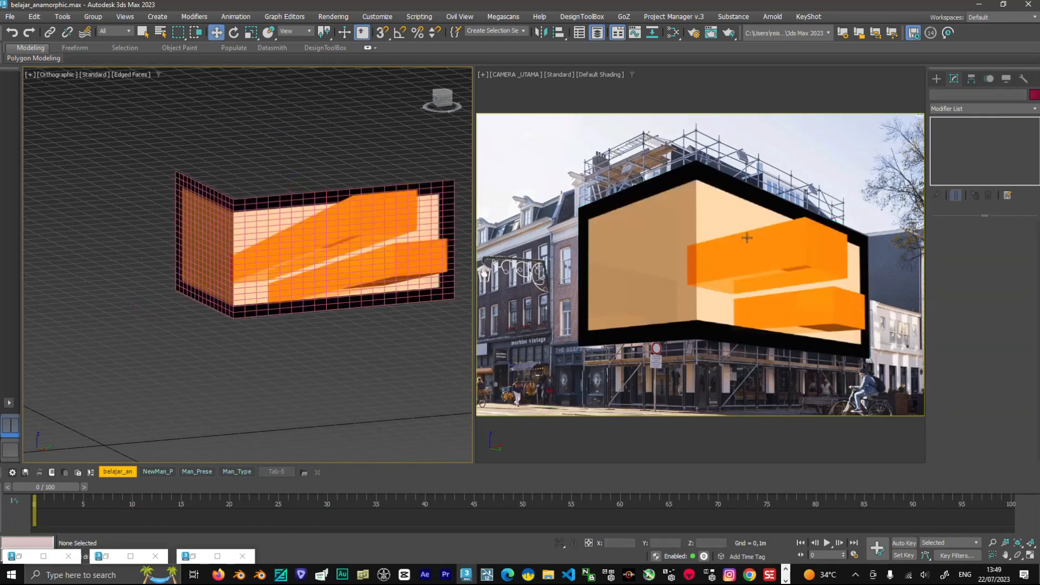
- Add a TurboSmooth modifier to SCREEN_RENDER between Editable Poly and the camera map binding
left_click(771, 250)
left_click(961, 130)
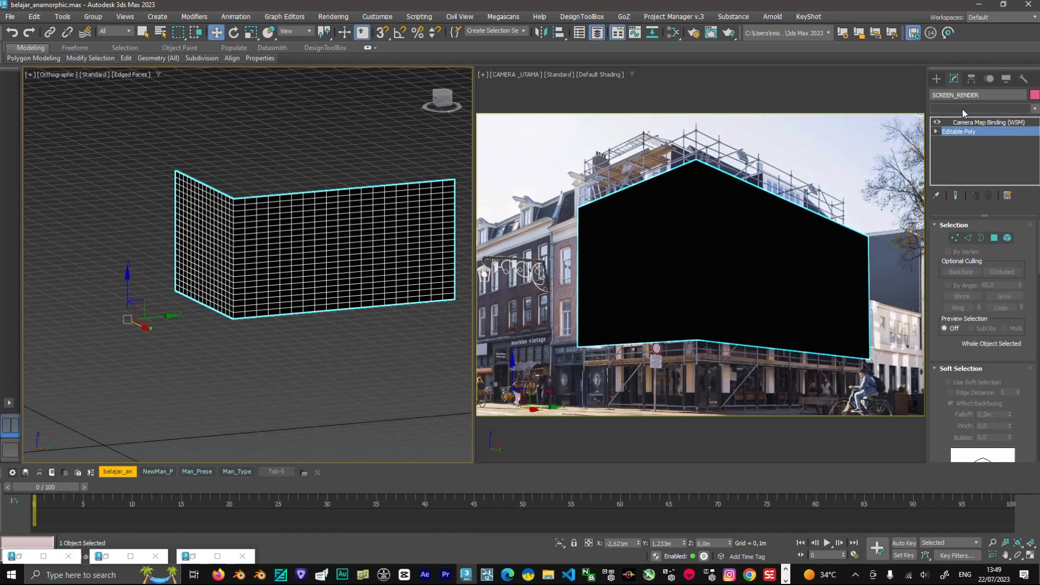
left_click(963, 109)
scroll(970, 180, "down", 2)
left_click(964, 145)
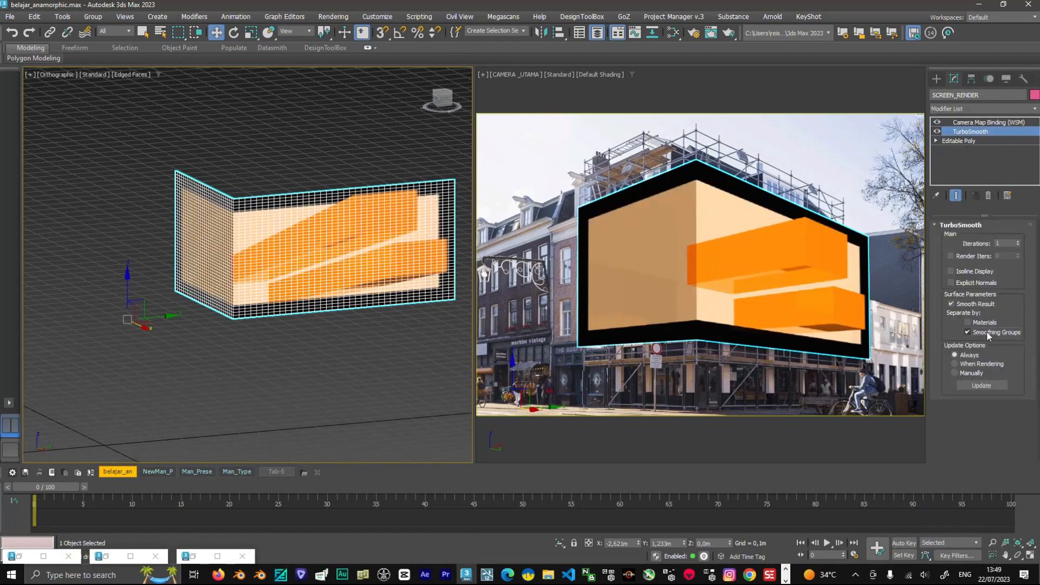
left_click(989, 122)
mouse_move(371, 261)
middle_mouse_down("alt")
mouse_move(386, 309)
mouse_move(374, 270)
middle_mouse_up("alt")
left_click(384, 333)
left_click(354, 276)
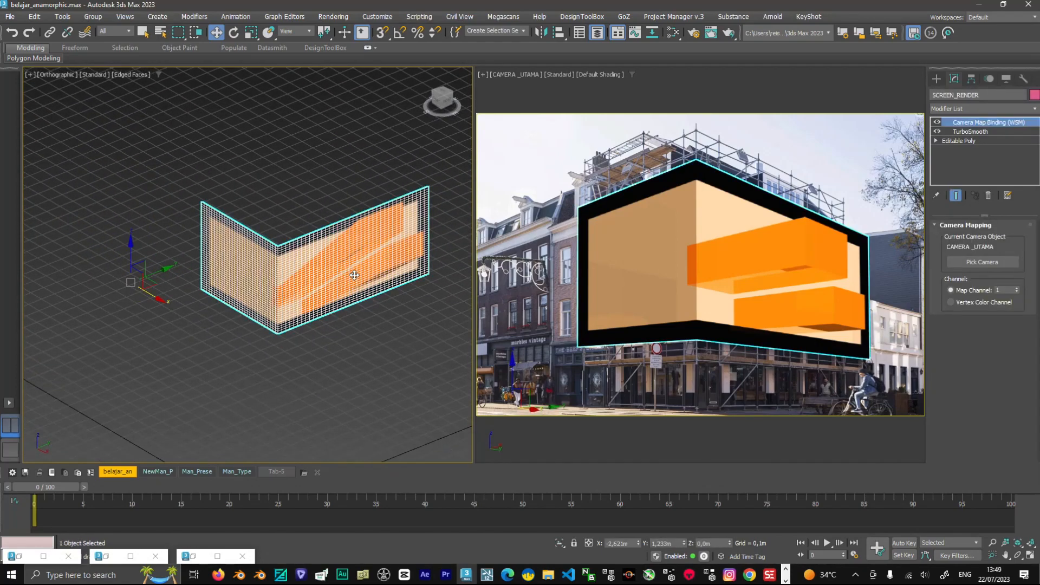
- Change the SCREEN ANAMORPIC material's type from Physical to Standard (Legacy)
key("m")
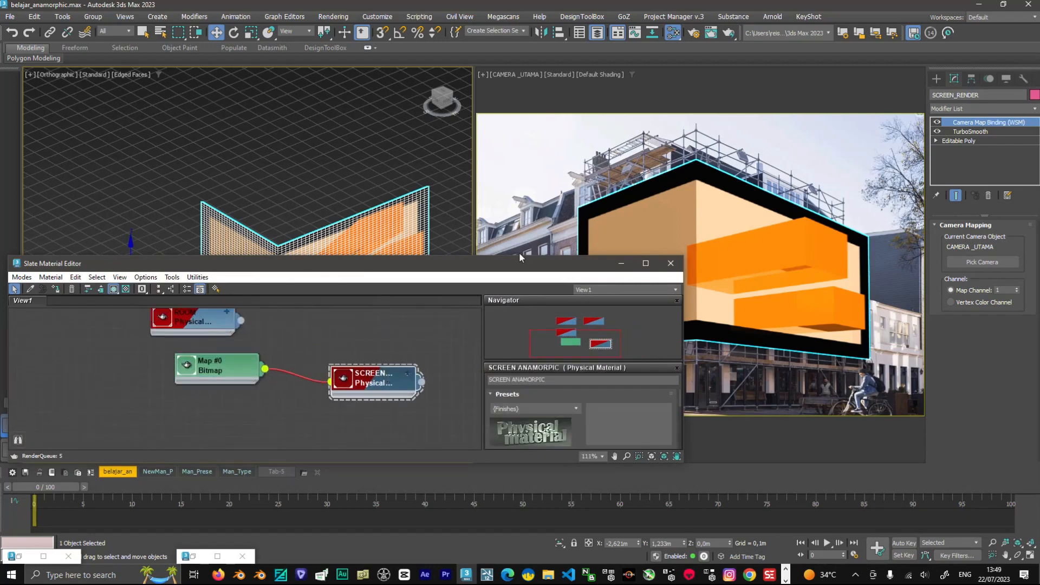
right_click(377, 385)
left_click(422, 129)
scroll(491, 293, "down", 5)
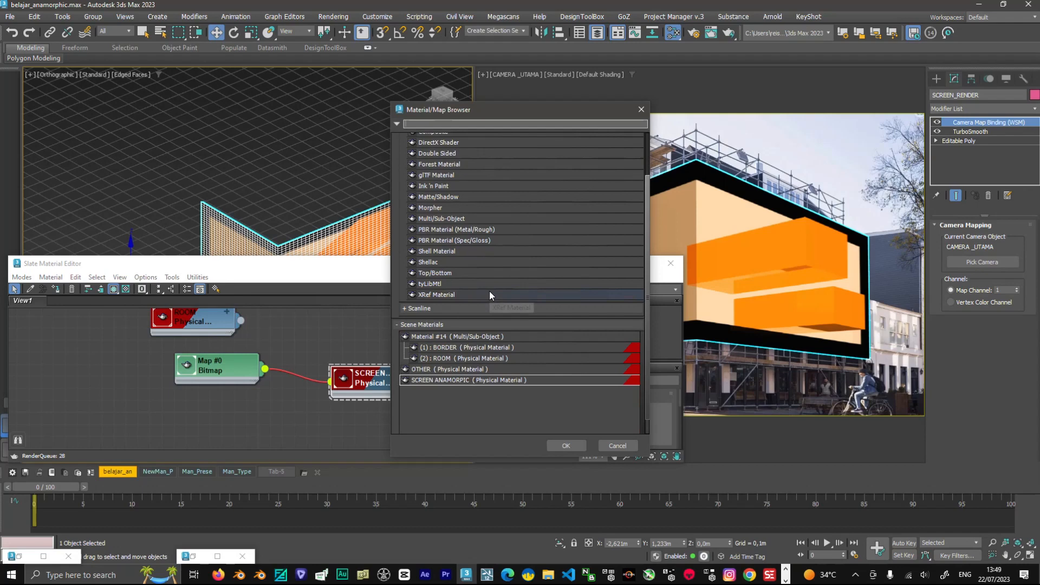
left_click(418, 309)
double_click(441, 353)
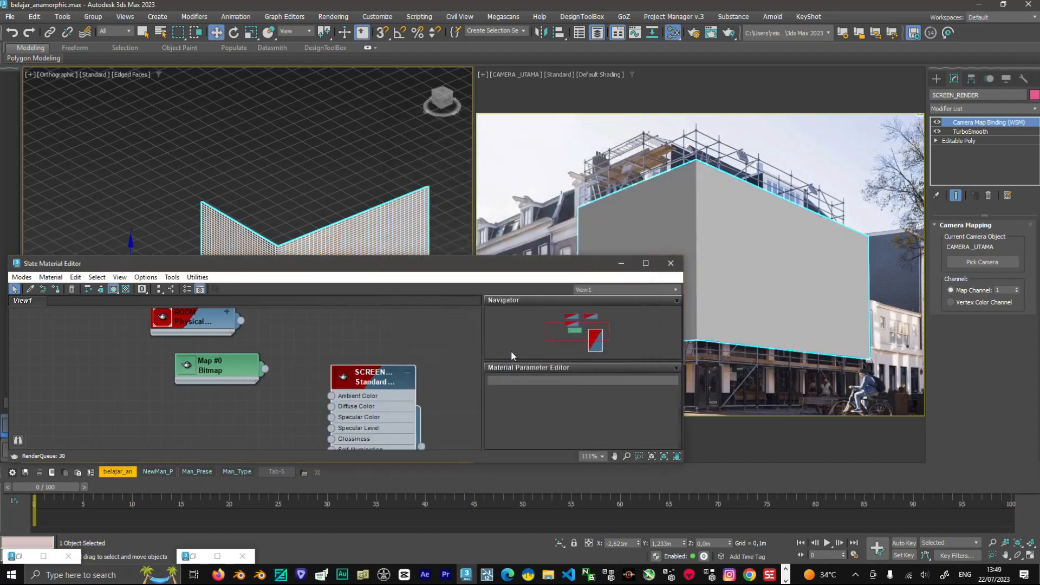
- Connect the Map #0 Bitmap to the Diffuse Color and Self-Illumination slots of SCREEN ANAMORPIC
left_click_drag(332, 408, 332, 407)
middle_click_drag(333, 406, 340, 331)
scroll(286, 324, "down", 3)
left_click_drag(267, 314, 251, 377)
scroll(287, 389, "up", 3)
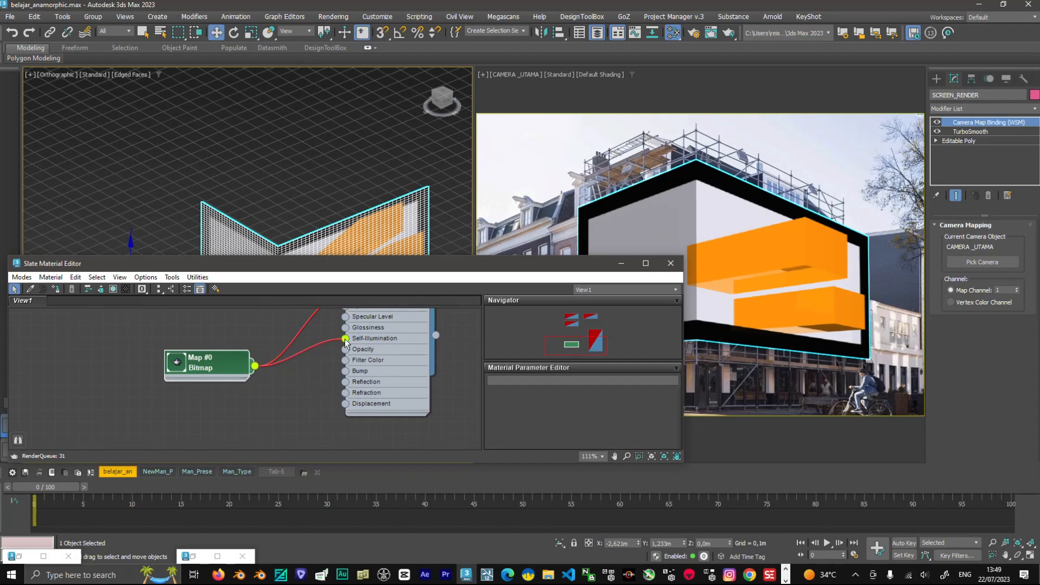
middle_click_drag(334, 317, 308, 365)
left_click(308, 366)
- Set the CAMERA _UTAMA viewport to High Quality and turn off SCREEN ANAMORPIC's self-illumination Color option
double_click(358, 318)
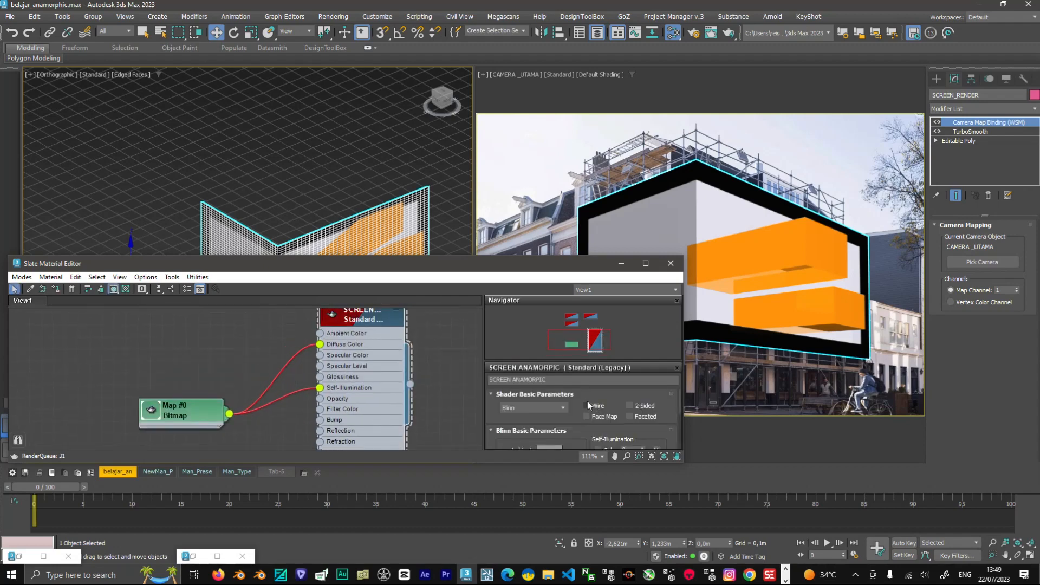
left_click_drag(538, 270, 486, 160)
left_click_drag(493, 352, 495, 453)
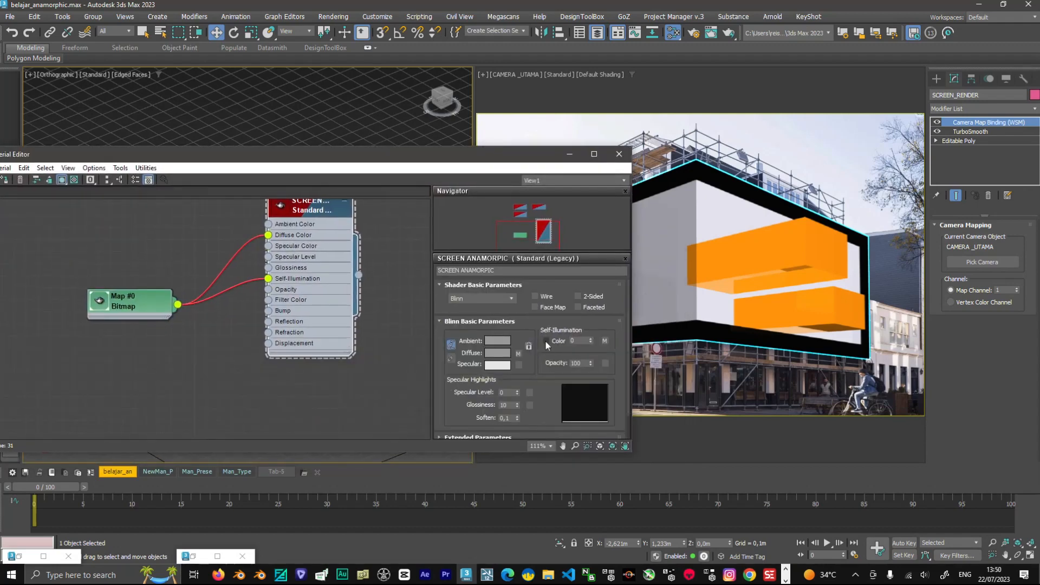
left_click(560, 74)
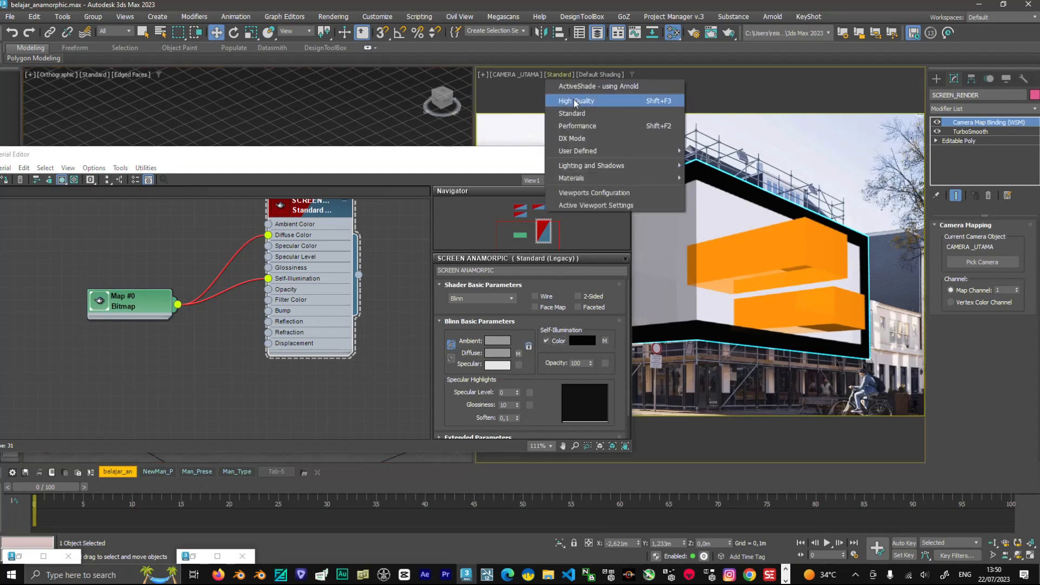
left_click(574, 99)
left_click(547, 340)
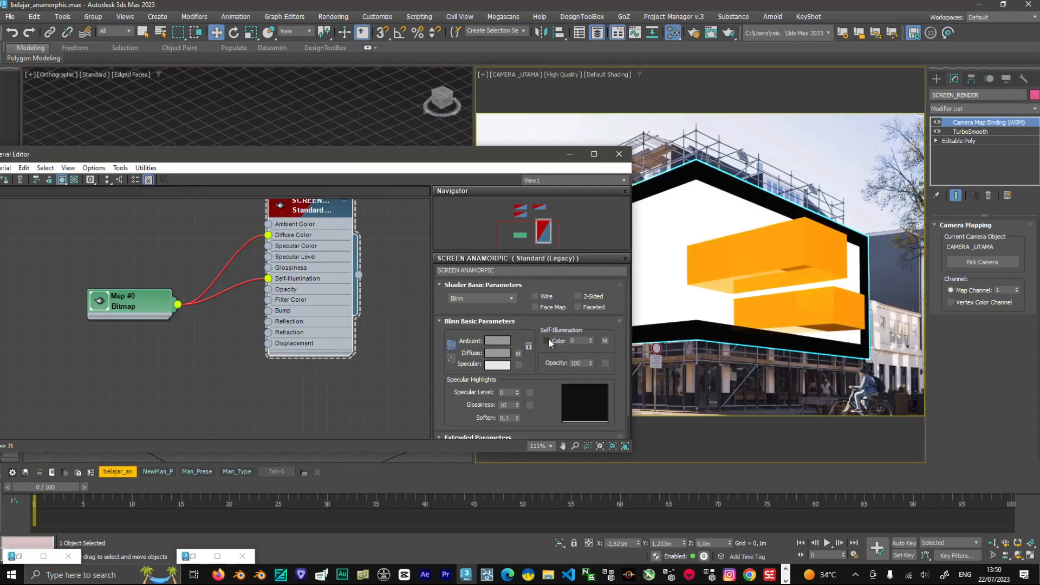
left_click(569, 154)
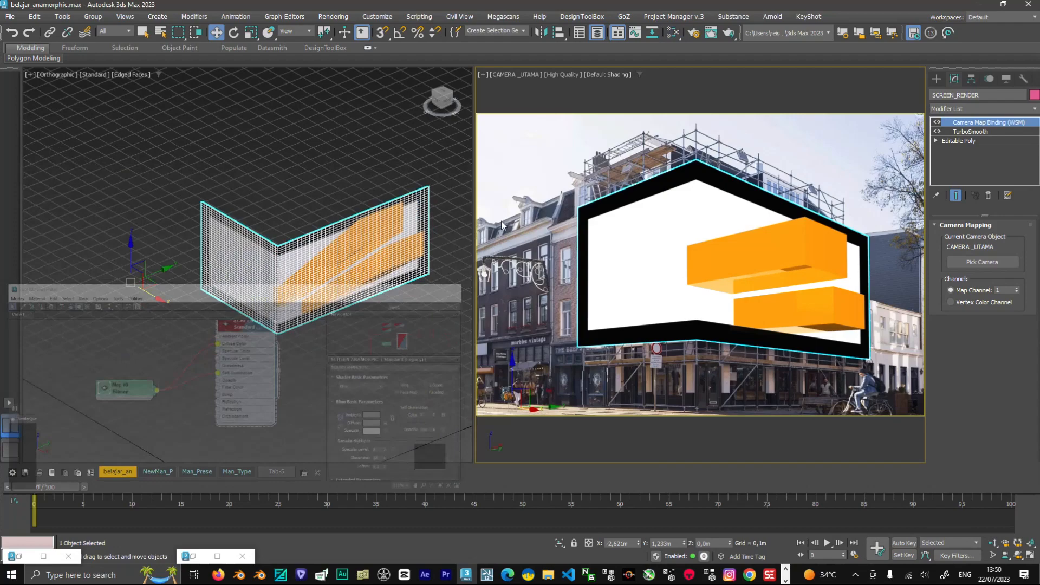
- Save the scene with SCREEN_RENDER still selected
left_click(407, 155)
left_click(393, 305)
scroll(308, 276, "up", 3)
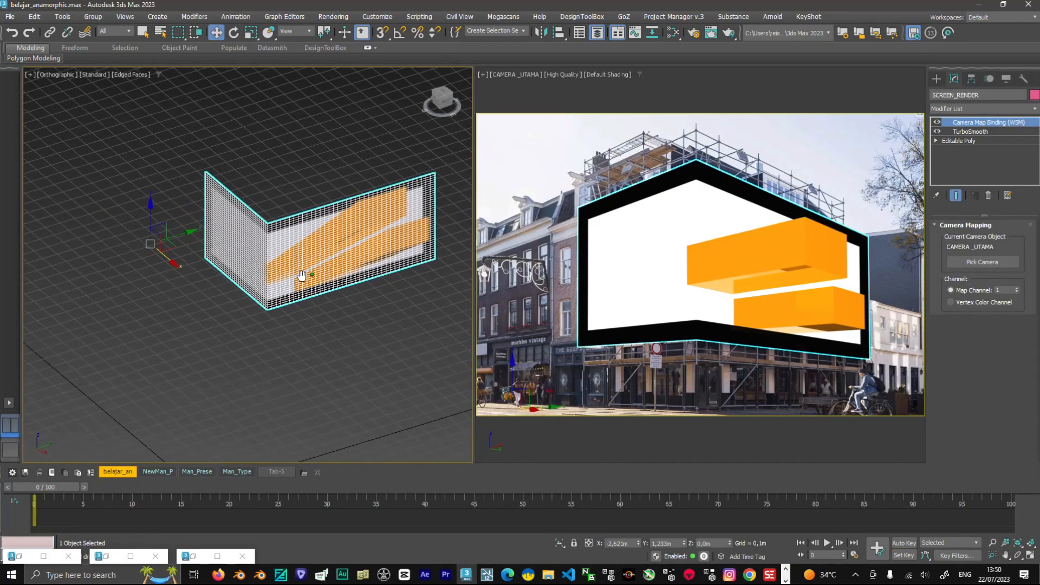
key("ctrl+s")
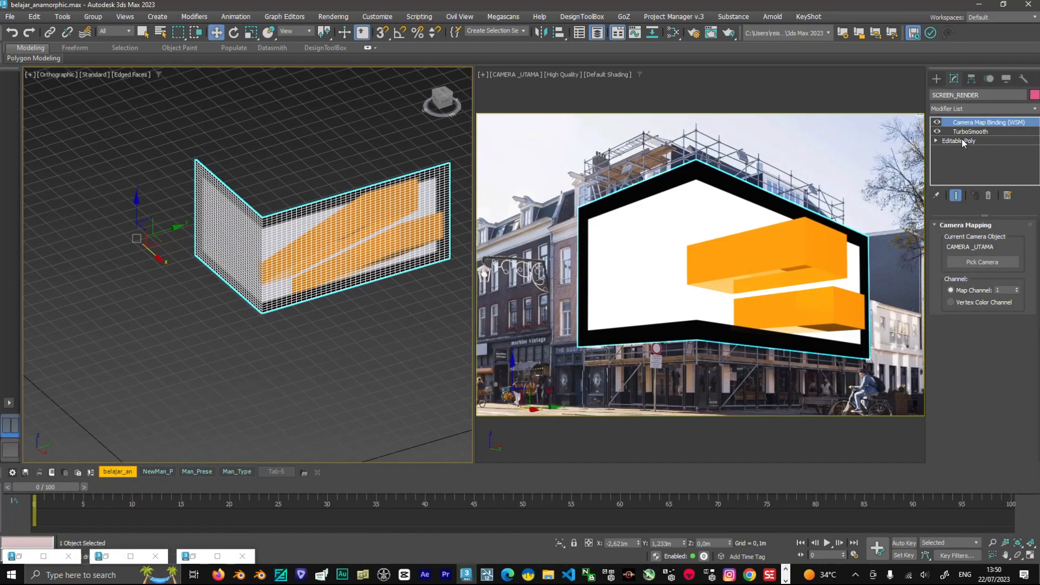
- Add a Morpher modifier to SCREEN_RENDER directly above Editable Poly
left_click(963, 141)
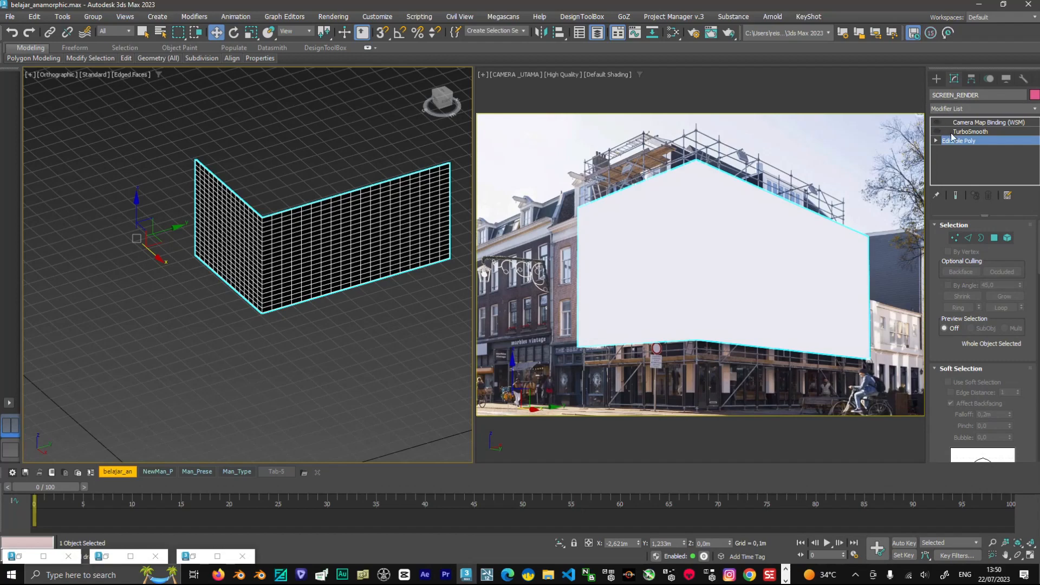
middle_click_drag(343, 279, 322, 266, "alt")
left_click(981, 109)
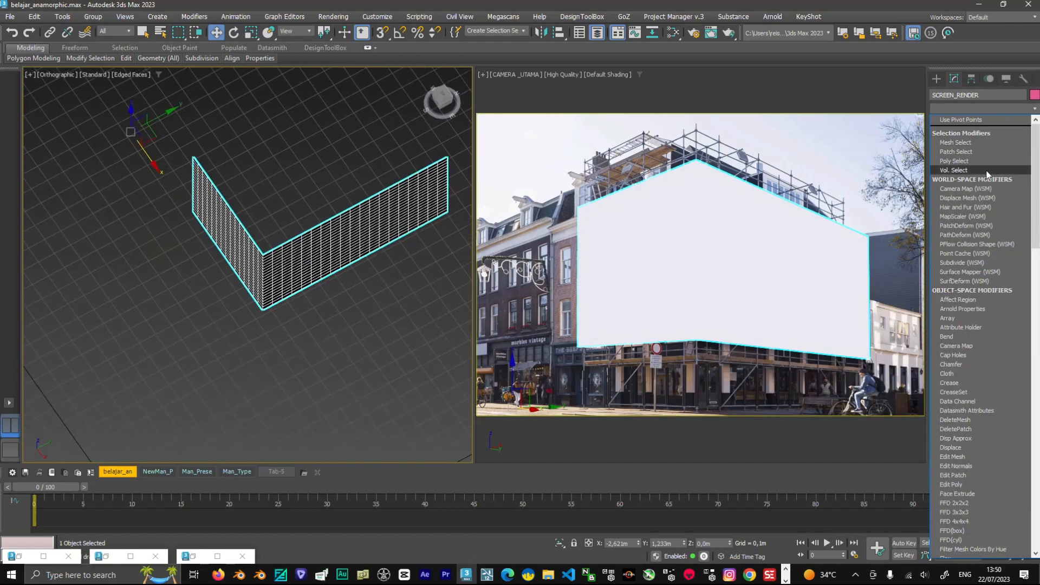
scroll(986, 170, "down", 10)
left_click(986, 171)
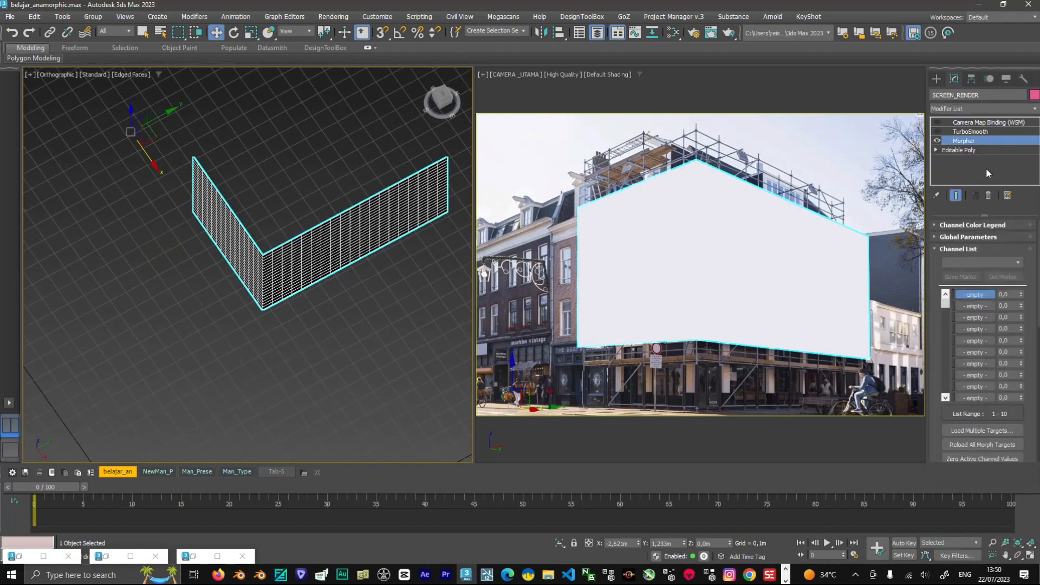
- Clone SCREEN_RENDER and place the copy in front of the original screen
middle_click_drag(288, 317, 350, 325, "alt")
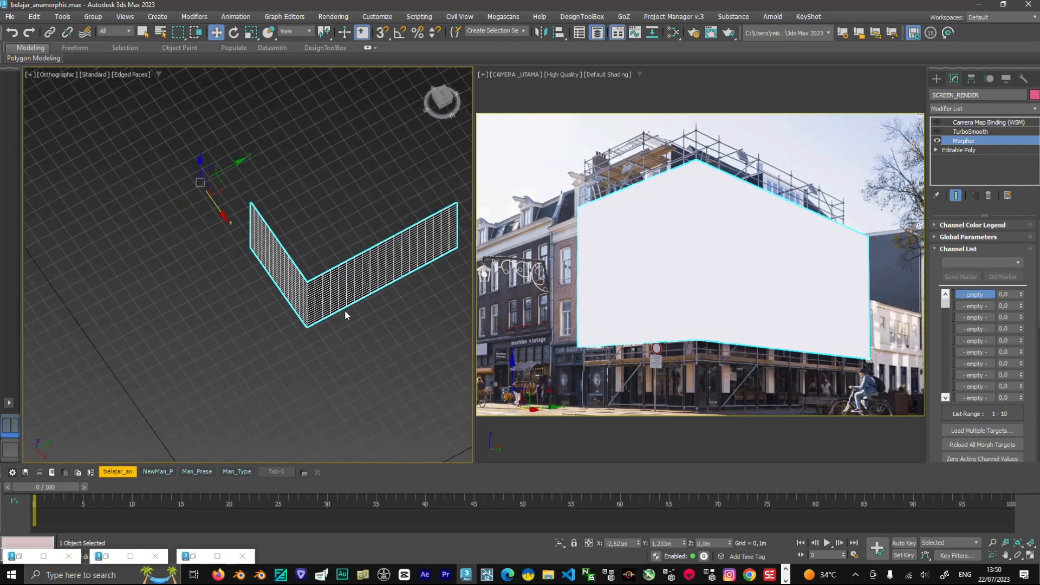
left_click(330, 294)
left_click_drag(382, 209, 212, 300, "shift")
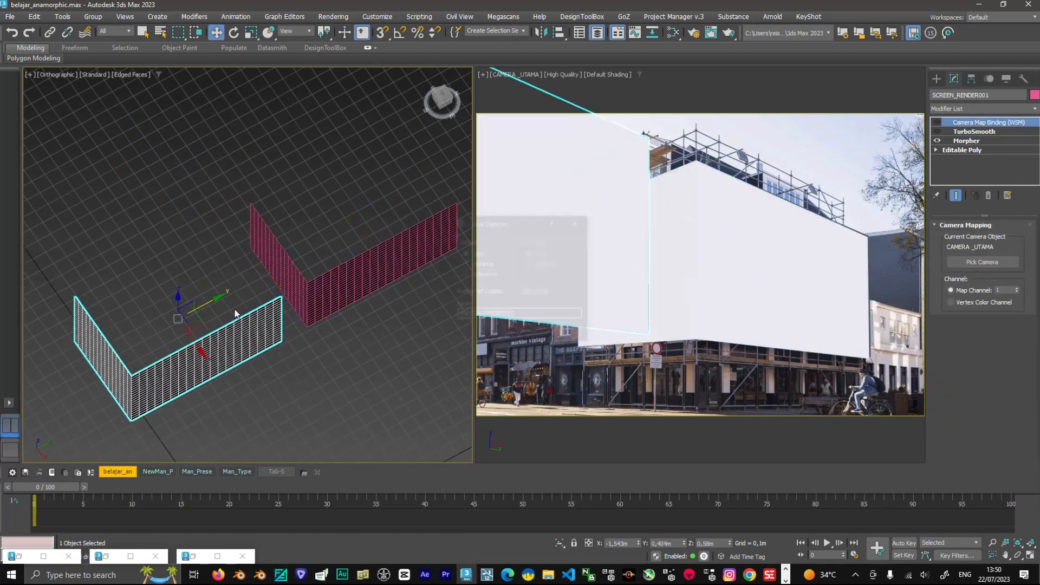
left_click(529, 333)
- Remove the camera map, TurboSmooth and Morpher modifiers from the copied screen and rename it SCREEN_DATAR
left_click(987, 196)
left_click(987, 196)
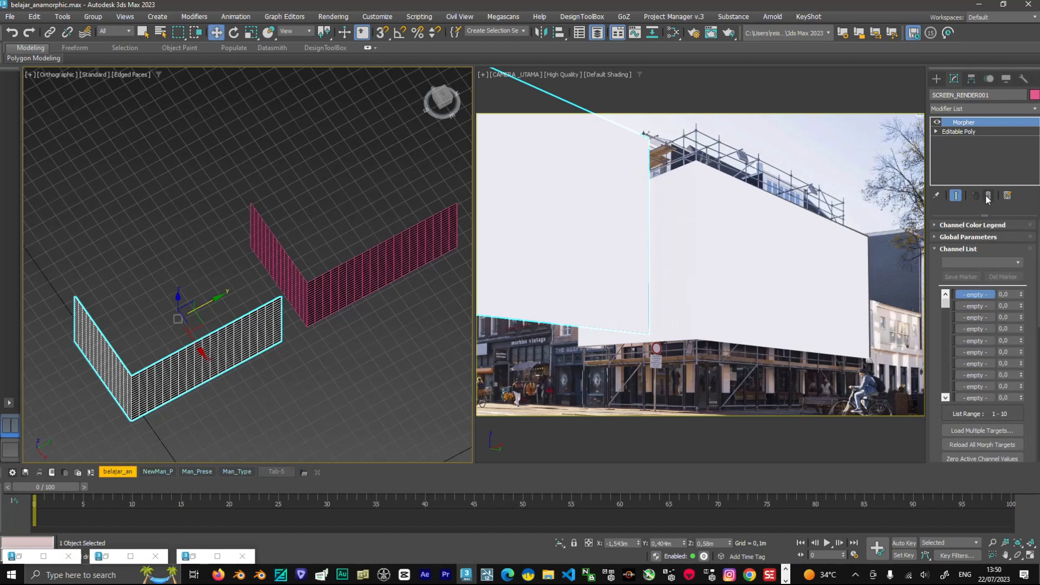
left_click(987, 196)
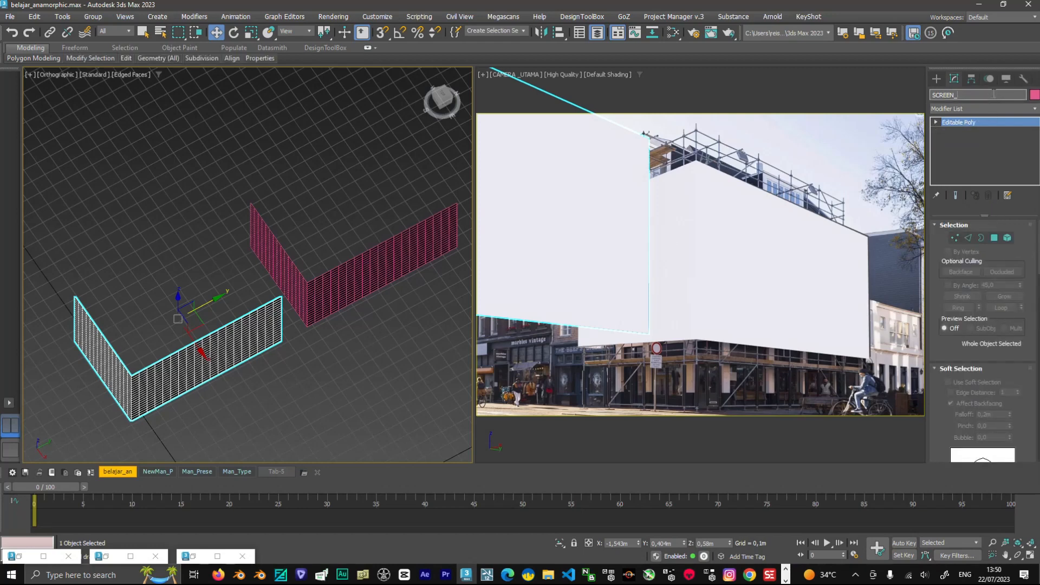
type("R")
middle_click_drag(198, 389, 254, 338, "alt")
scroll(227, 334, "up", 2)
scroll(250, 341, "up", 2)
scroll(249, 342, "up", 1)
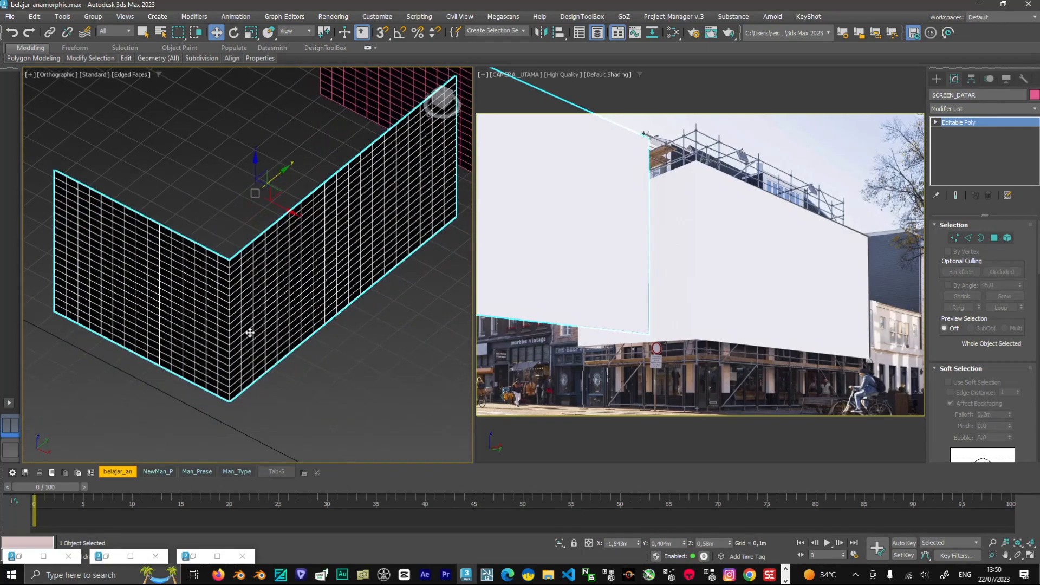
key("f")
key("z")
scroll(216, 286, "down", 5)
middle_click_drag(216, 285, 144, 329, "alt")
scroll(264, 326, "up", 6)
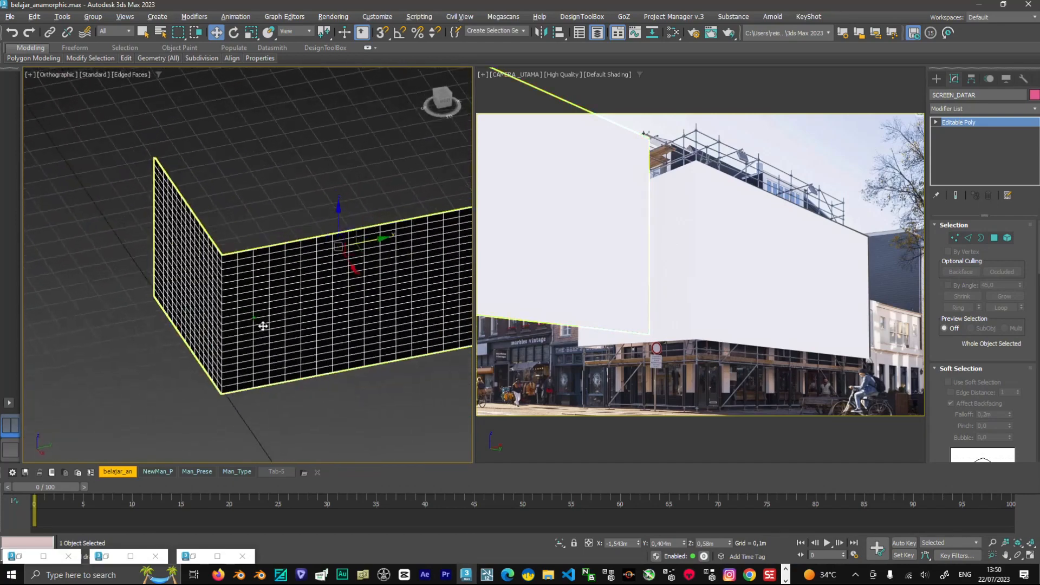
left_click(34, 16)
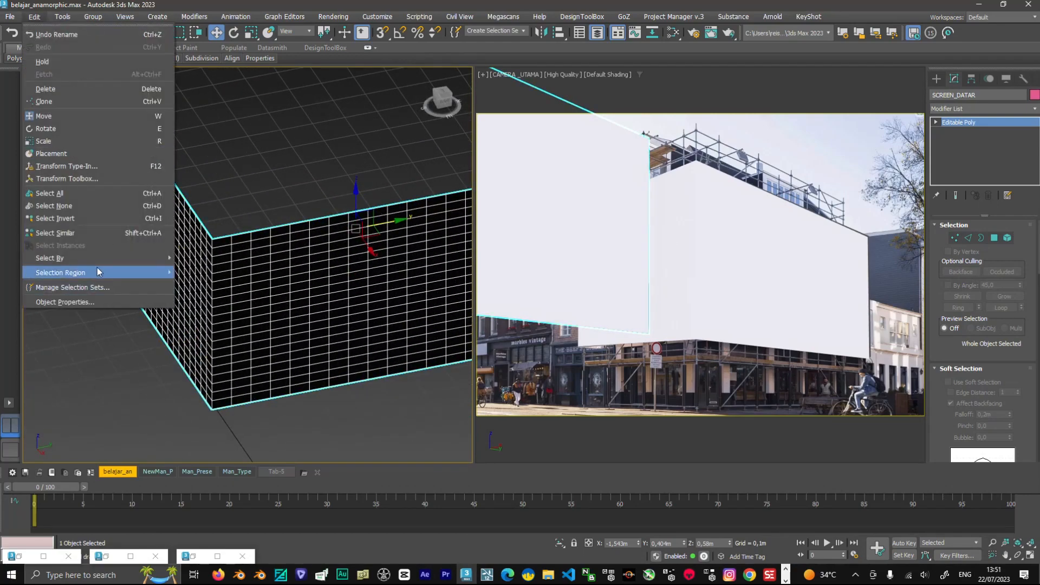
left_click(977, 35)
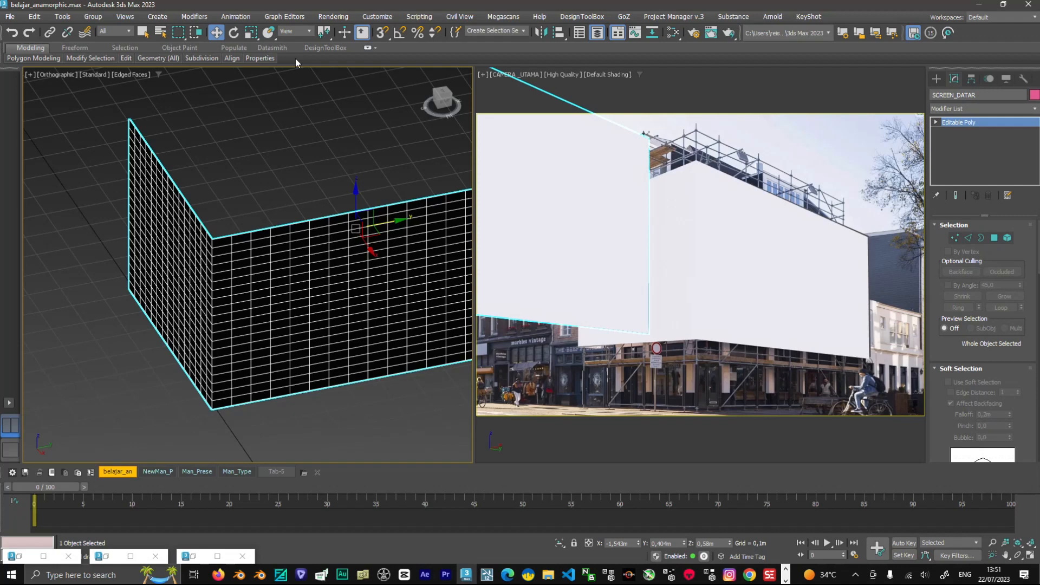
- Open the Snap Working Pivot Tools and place the working pivot on the corner edge where SCREEN_DATAR's two faces meet
left_click(59, 17)
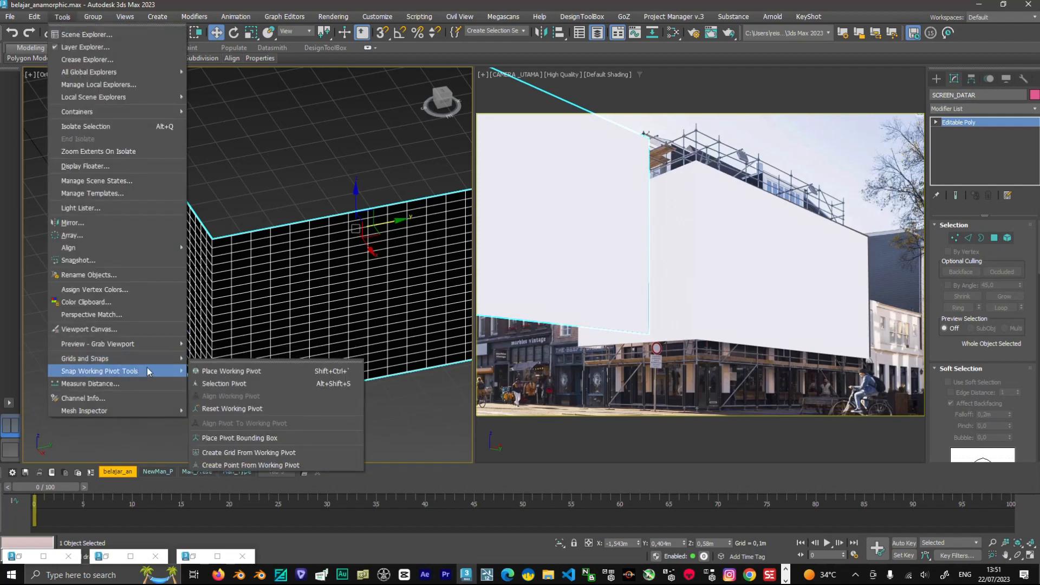
left_click(198, 370)
left_click(305, 169)
scroll(214, 323, "up", 5)
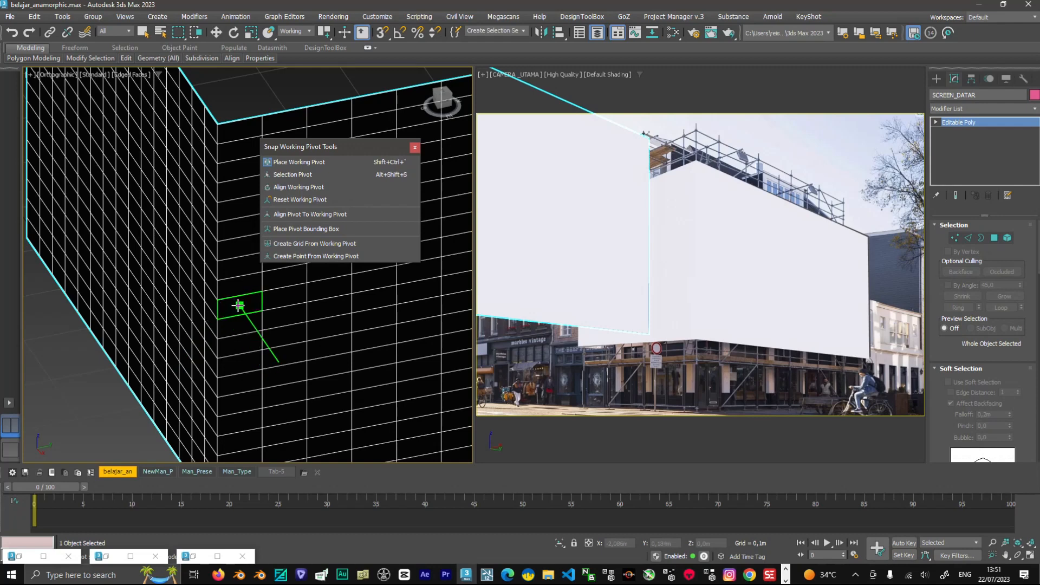
scroll(219, 304, "up", 3)
left_click(216, 296)
middle_click_drag(228, 305, 232, 316, "alt")
left_click(290, 163)
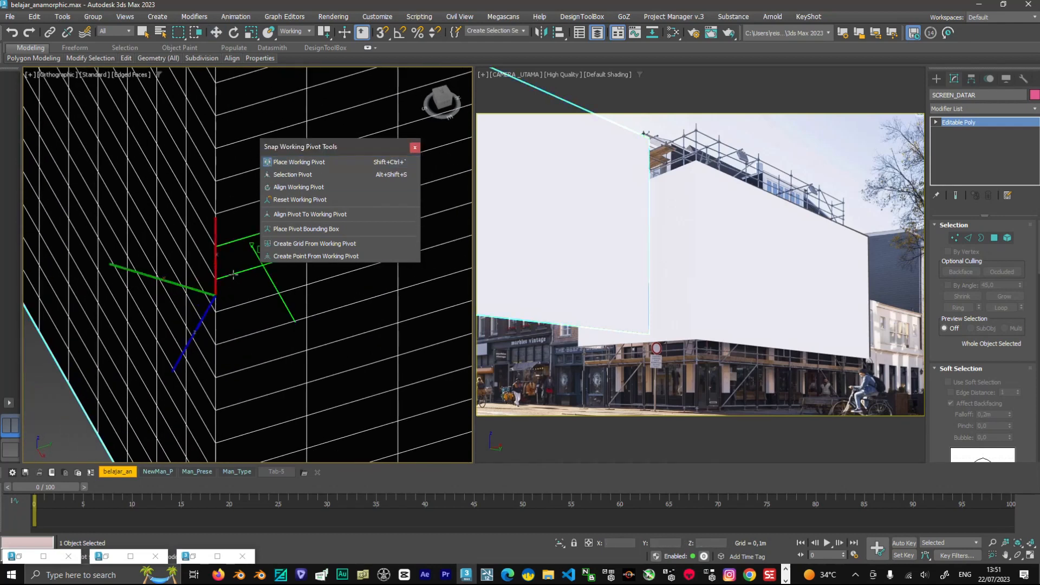
left_click(216, 295)
scroll(238, 304, "up", 1)
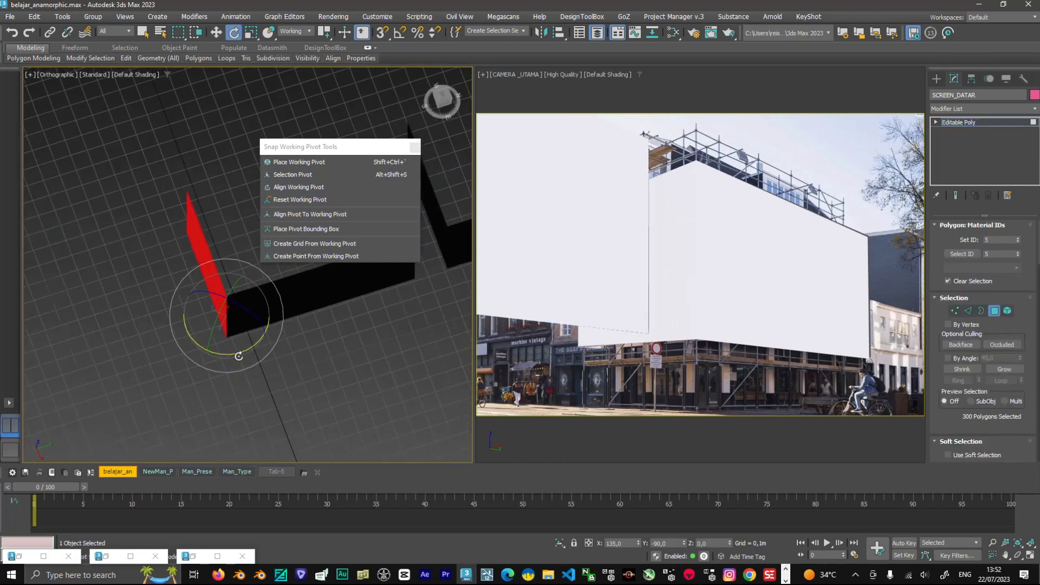
- Rotate SCREEN_DATAR's shorter wing polygons about the working pivot with angle snap until they align with the long face
mouse_move(237, 356)
left_mouse_down()
mouse_move(303, 364)
mouse_move(225, 356)
mouse_move(273, 366)
left_mouse_up()
key("a")
mouse_move(303, 375)
middle_mouse_down("alt")
mouse_move(302, 398)
mouse_move(298, 390)
middle_mouse_up("alt")
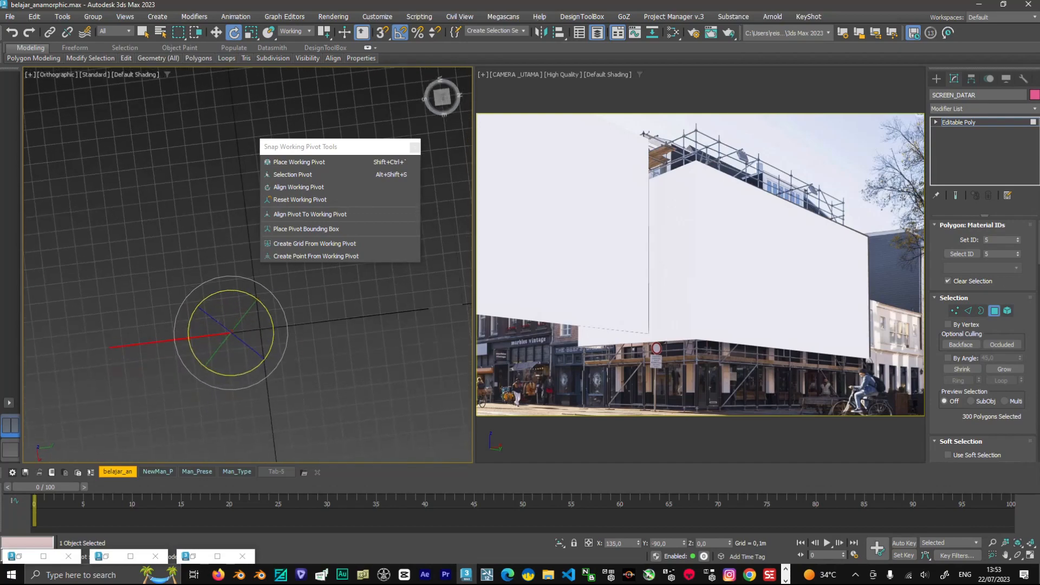
left_click(994, 312)
left_click(326, 386)
- Load SCREEN_DATAR as the first target in SCREEN_RENDER's Morpher modifier
middle_click_drag(328, 378, 281, 276, "alt")
left_click(341, 311)
left_click(962, 146)
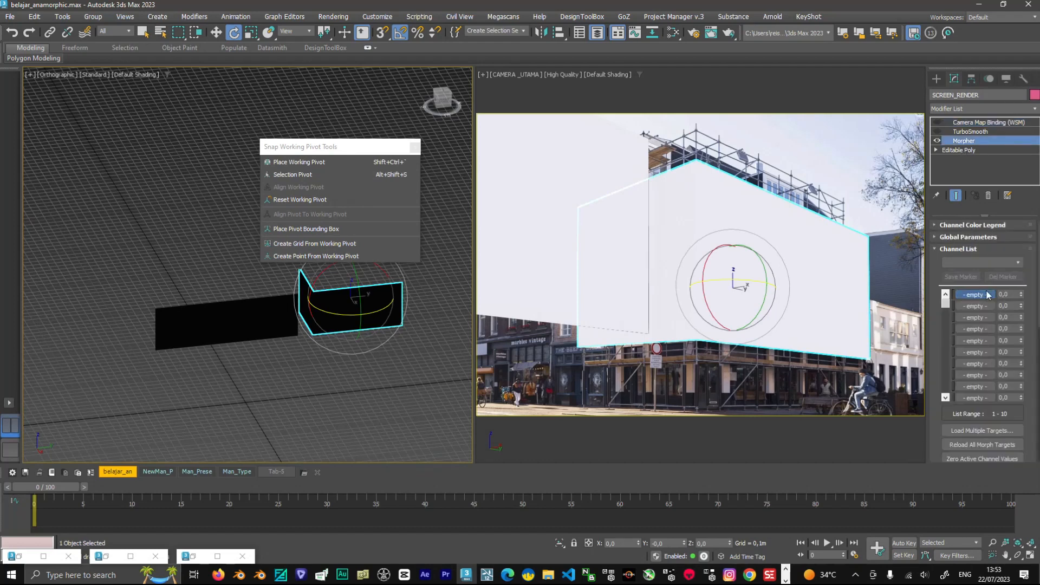
key("w")
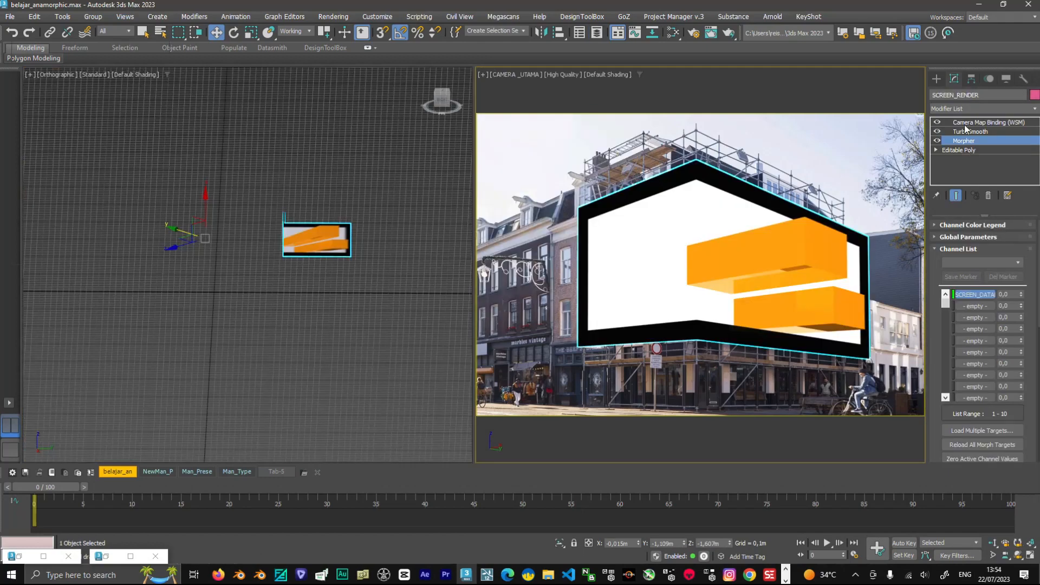
- Replace SCREEN_RENDER's Camera Map Binding (WSM) with an object-space Camera Map modifier placed directly above Editable Poly
left_click(965, 124)
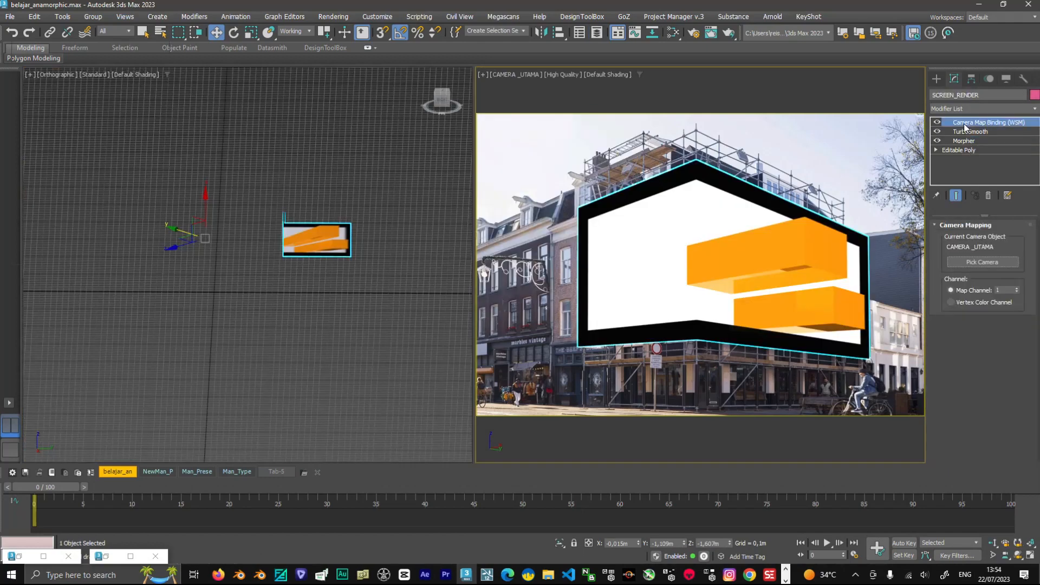
left_click(989, 196)
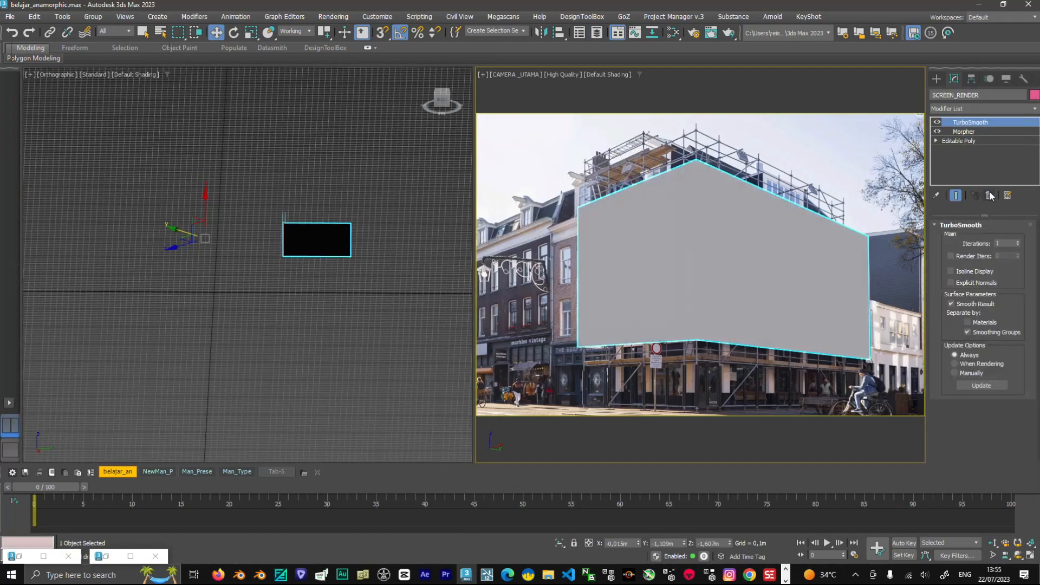
left_click(965, 111)
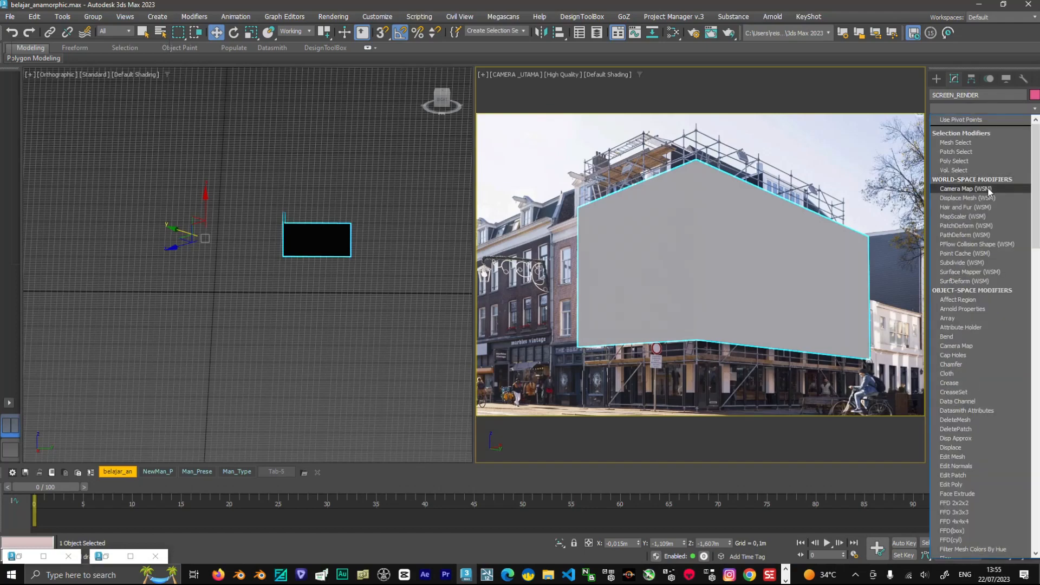
key("c")
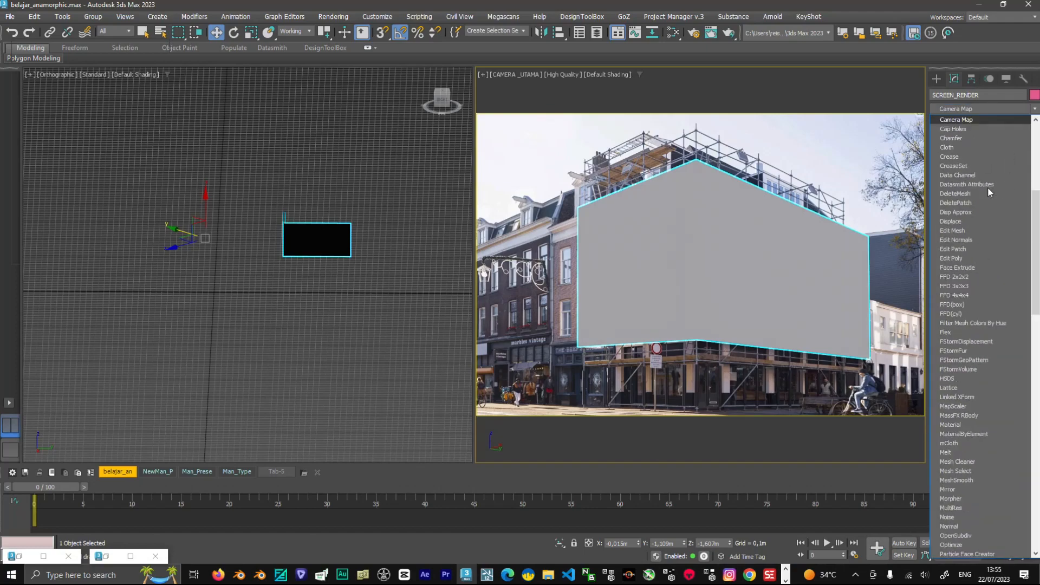
left_click(961, 119)
middle_click_drag(232, 310, 241, 312, "alt")
key("l")
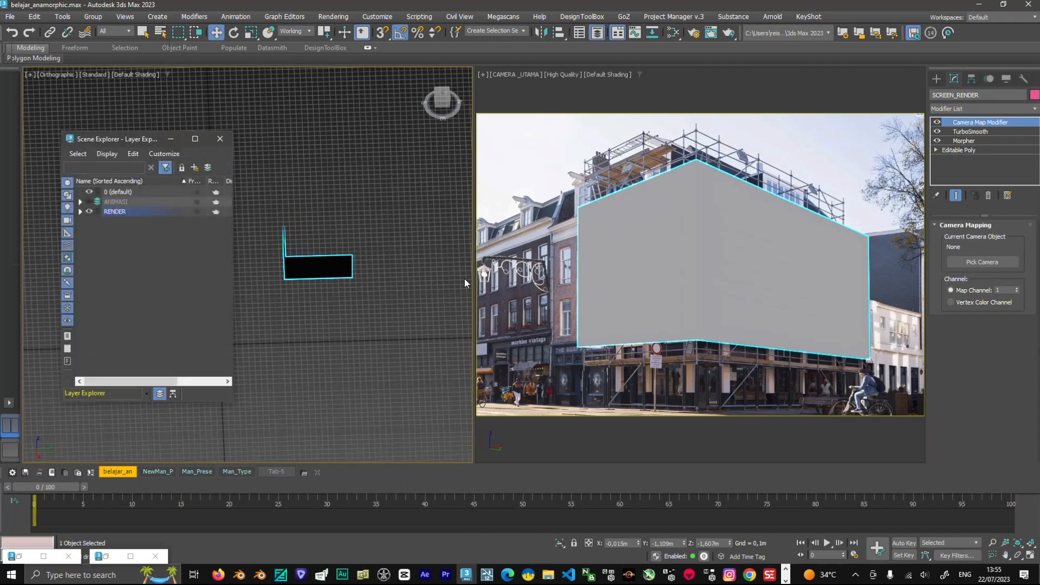
left_click_drag(979, 125, 977, 147)
- Assign CAMERA_UTAMA from the ANIMASI layer to the Camera Map modifier and set the SCREEN_DATAR morph amount to 100
left_click(983, 261)
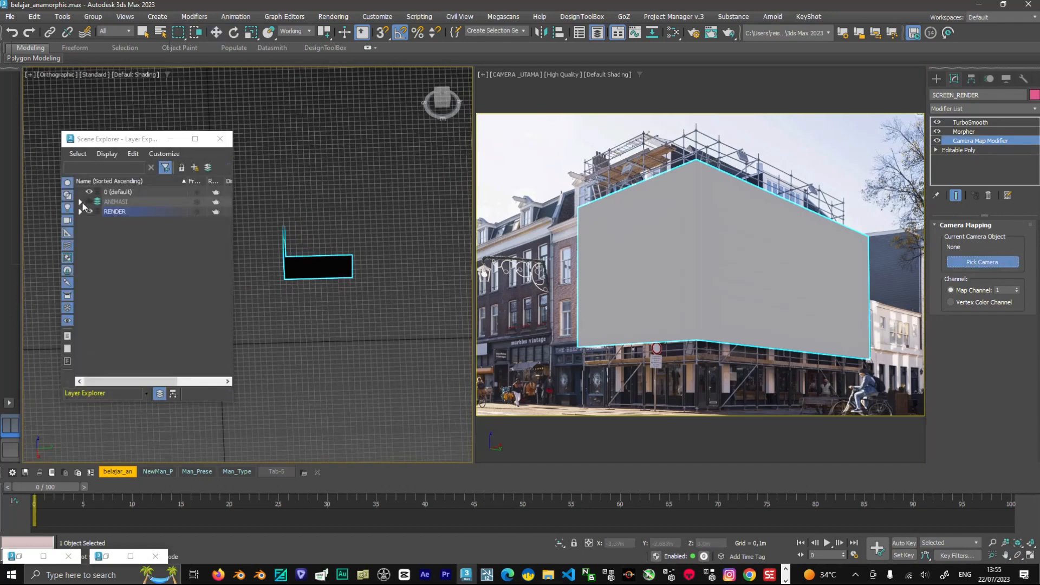
left_click(81, 201)
left_click(146, 232)
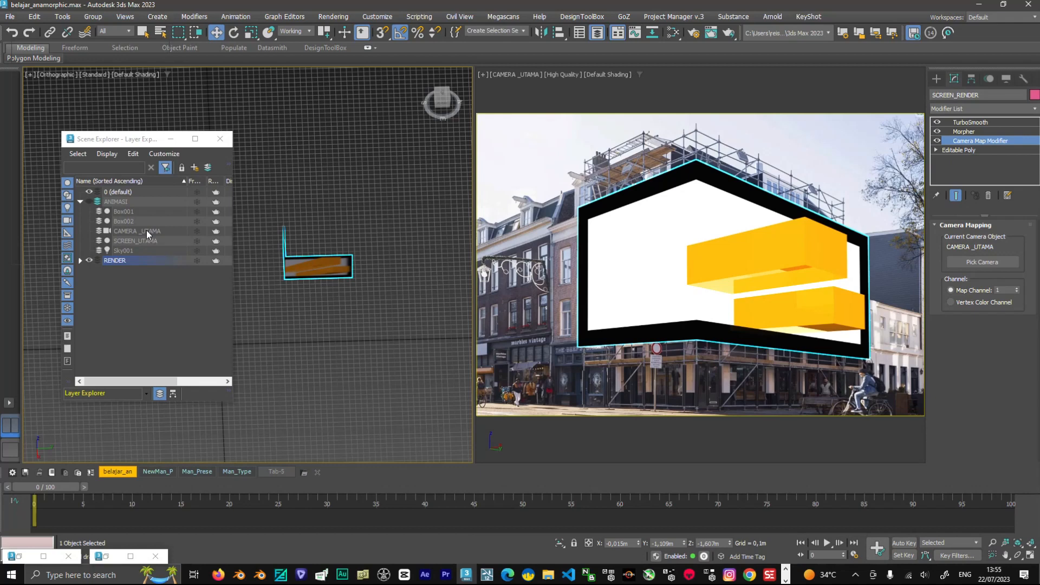
left_click(220, 139)
left_click(965, 131)
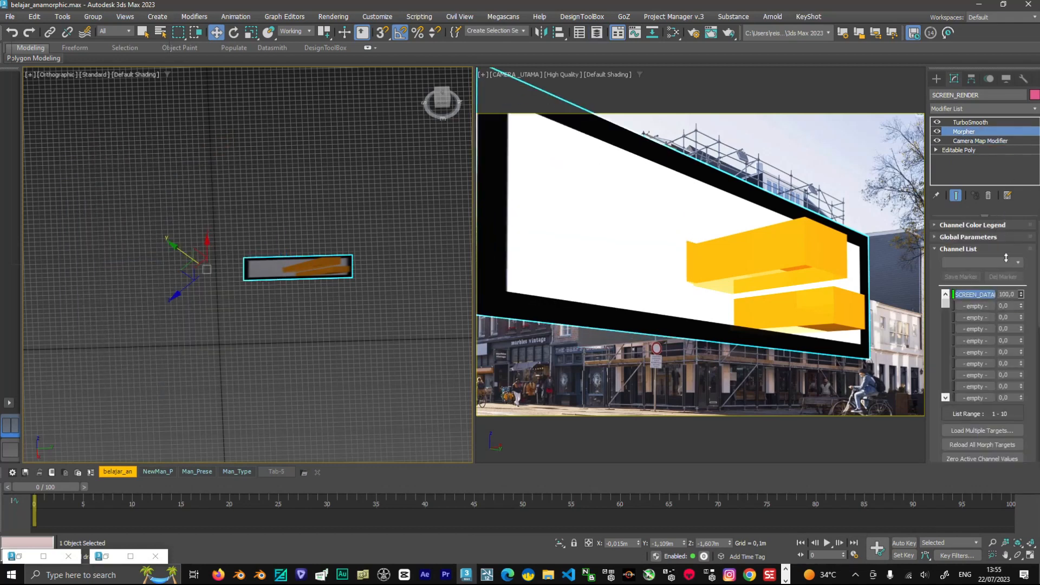
- Create a Free camera in front of the flattened screen on the RENDER layer
left_click(936, 79)
left_click(964, 96)
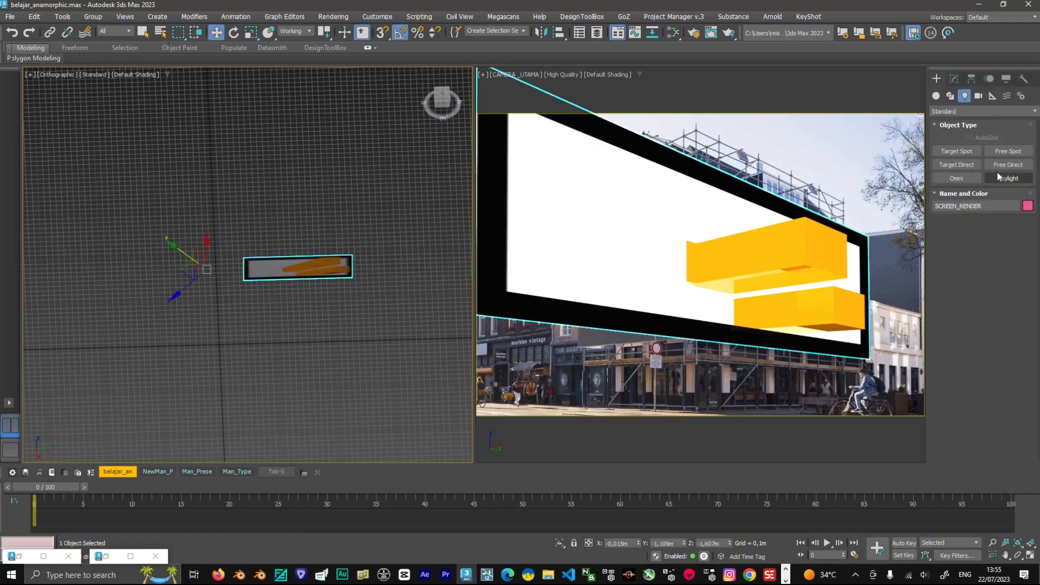
left_click(978, 96)
left_click(956, 151)
left_click(314, 365)
left_click(615, 253)
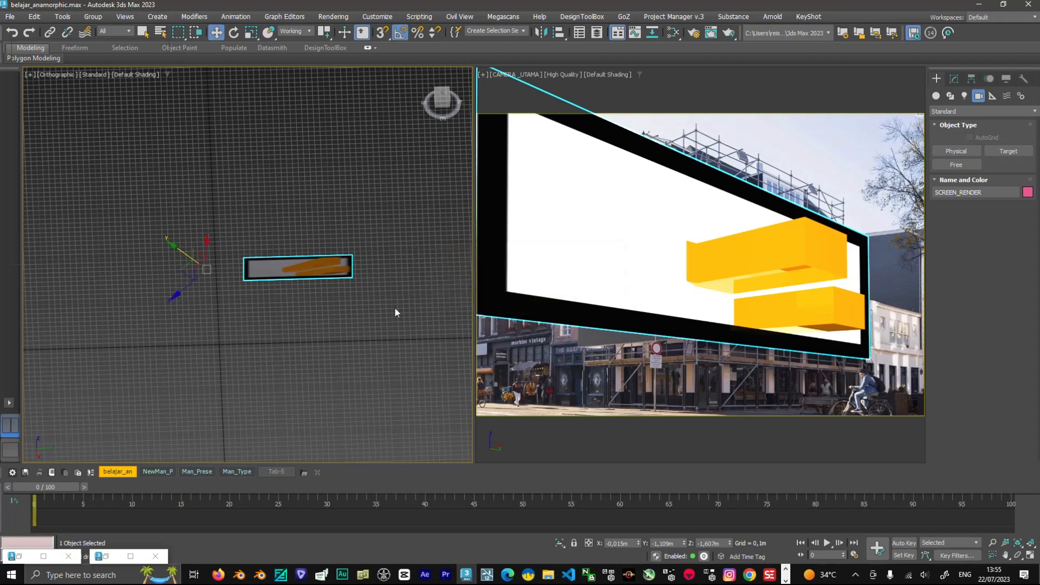
key("l")
left_click(956, 151)
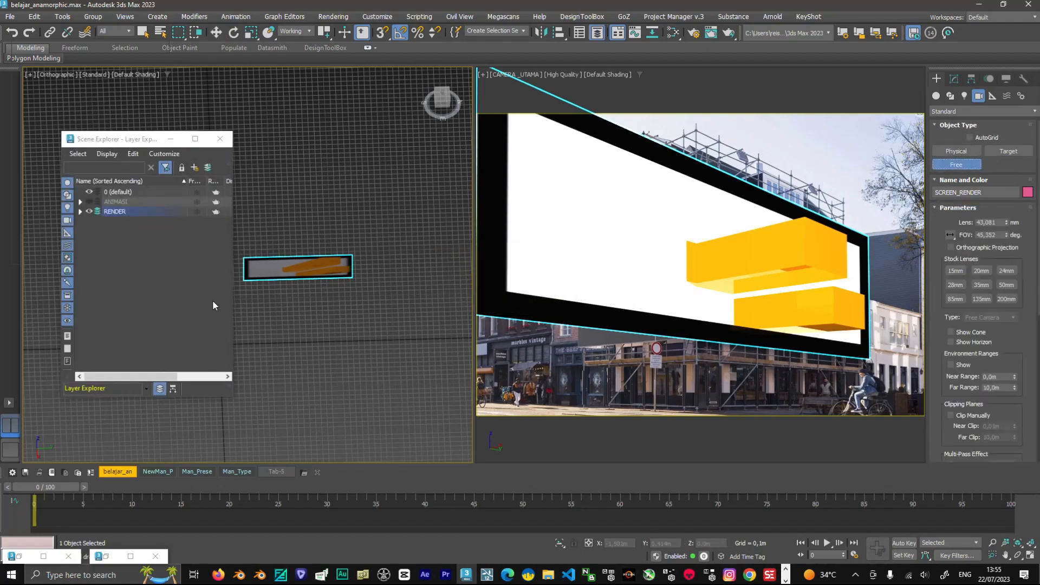
left_click_drag(312, 318, 307, 409)
right_click(306, 409)
left_click(81, 212)
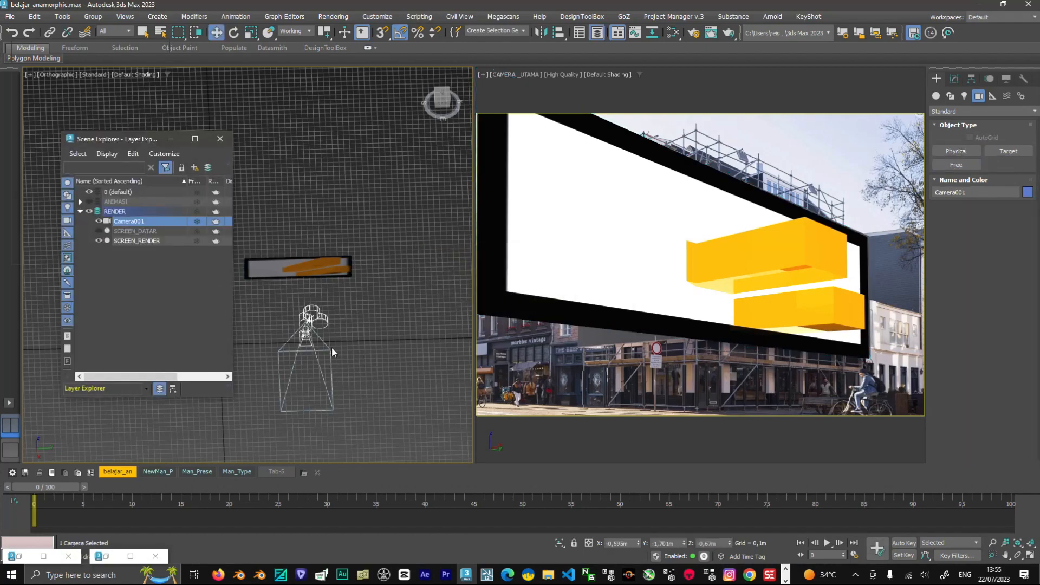
- Rotate the new camera 90 degrees about Z and show the Camera001 view in place of CAMERA_UTAMA
scroll(332, 348, "down", 2)
middle_click_drag(332, 348, 366, 349)
key("e")
left_click_drag(332, 358, 381, 361)
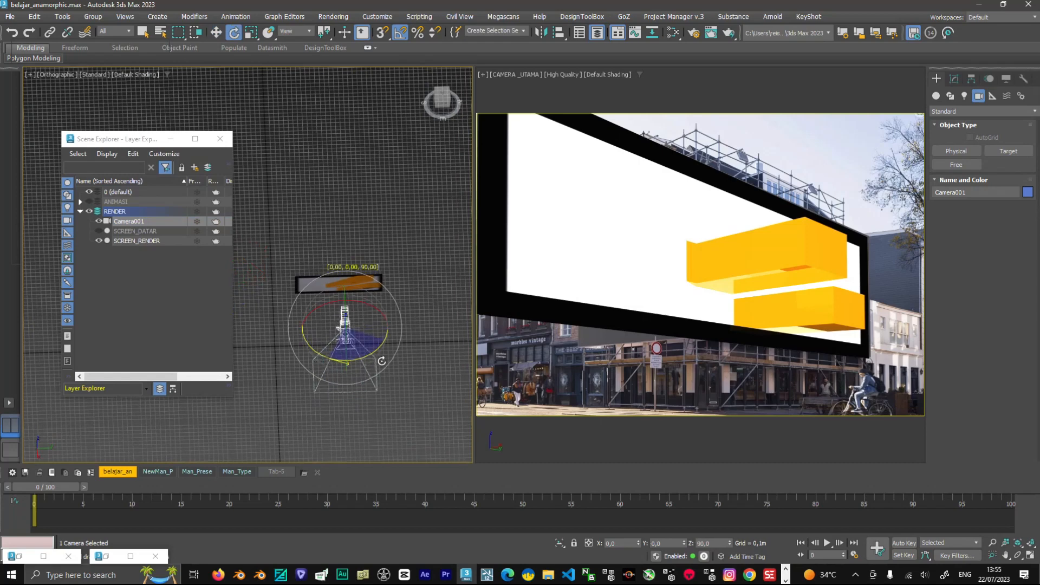
left_click(520, 74)
left_click(705, 97)
- Turn Camera001 toward the flattened screen and level it with an X rotation of 90 degrees
left_click_drag(350, 310, 357, 383)
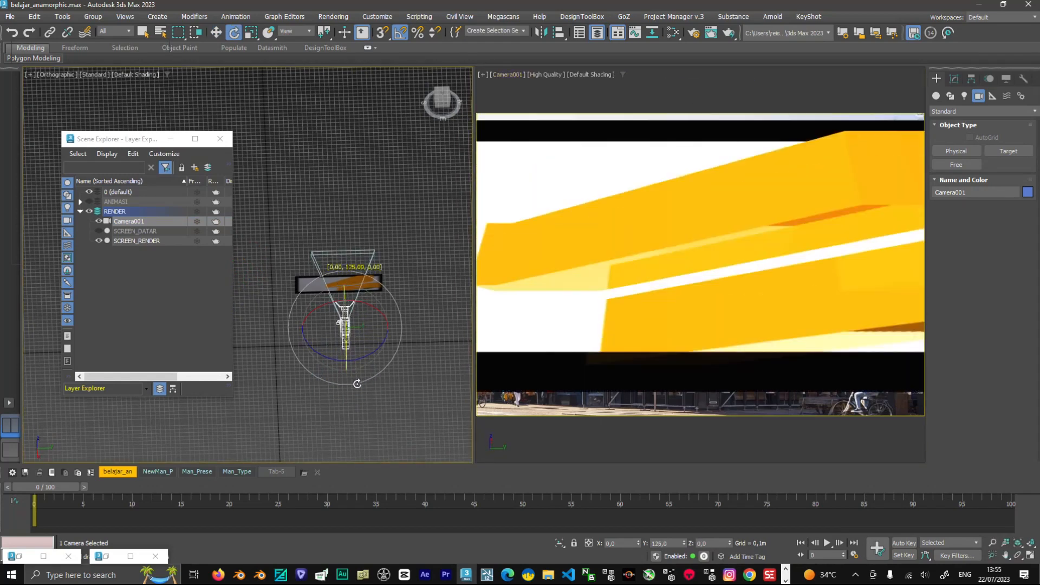
middle_click_drag(358, 385, 416, 298, "alt")
left_click_drag(368, 304, 347, 293)
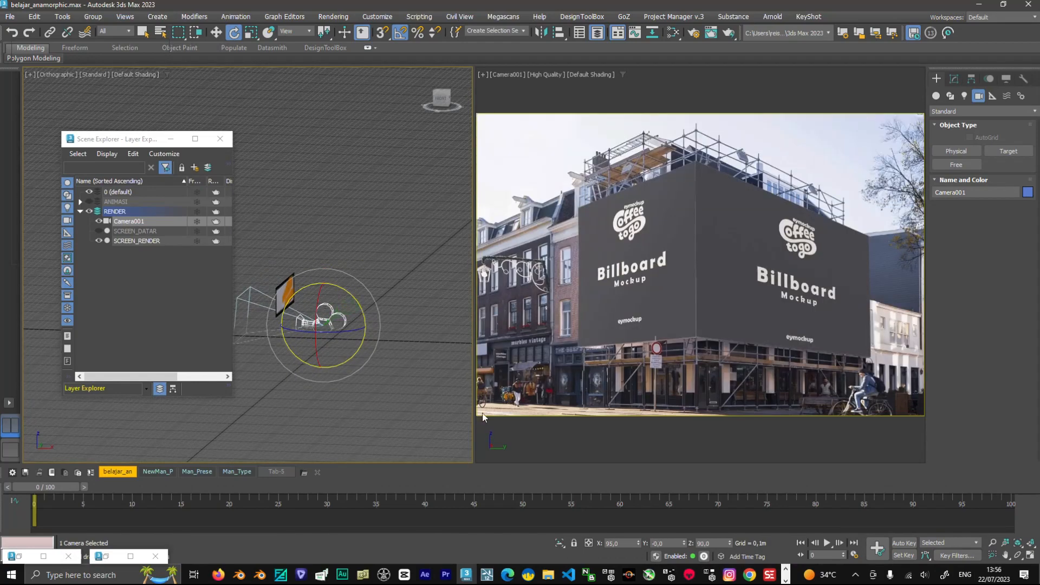
left_click(619, 543)
key("Return")
- Hide the grid and move Camera001 along its local axes until the whole flattened screen is centred in its view
middle_click_drag(421, 361, 359, 345, "alt")
key("g")
key("w")
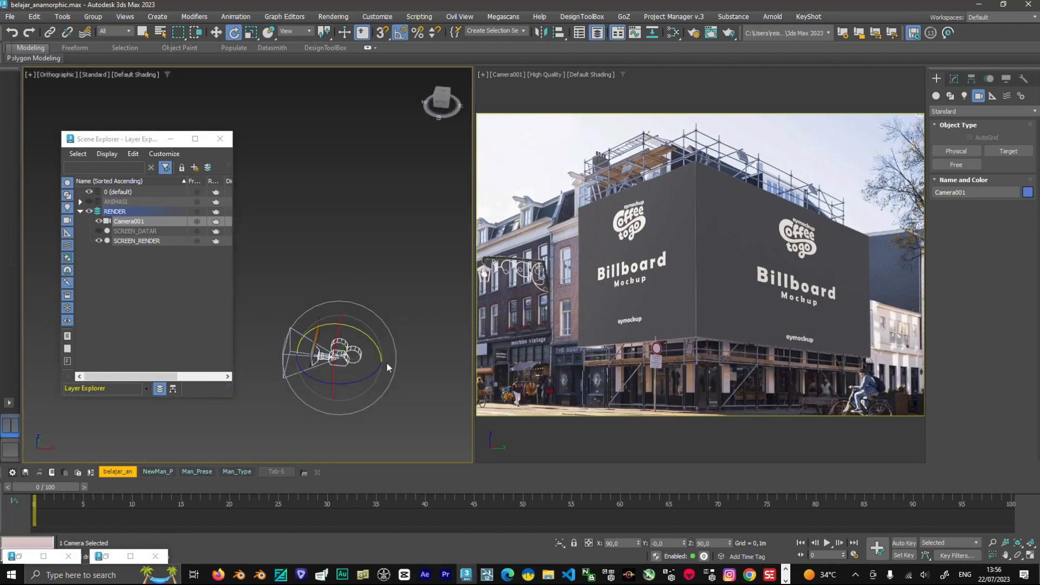
right_click(340, 352)
left_click(358, 341)
left_click_drag(363, 359, 413, 352)
mouse_move(413, 352)
middle_mouse_down("alt")
mouse_move(400, 354)
mouse_move(423, 352)
middle_mouse_up("alt")
left_click_drag(413, 362, 410, 368)
middle_click_drag(411, 364, 440, 314, "alt")
left_click_drag(411, 358, 417, 334)
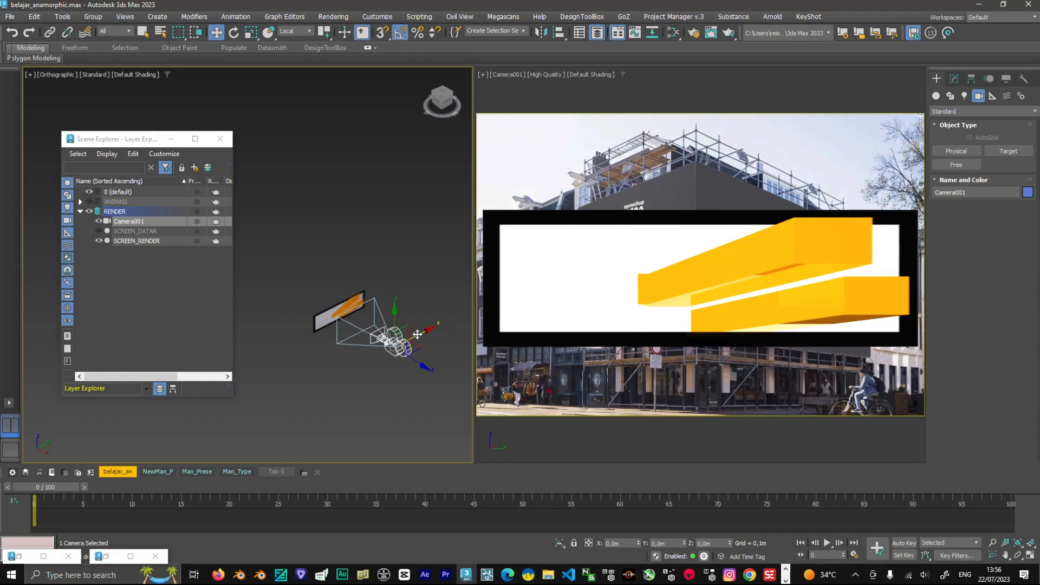
- Set the render output width to 3000 and adjust Camera001's height so the flattened screen fits the wide frame
left_click(694, 33)
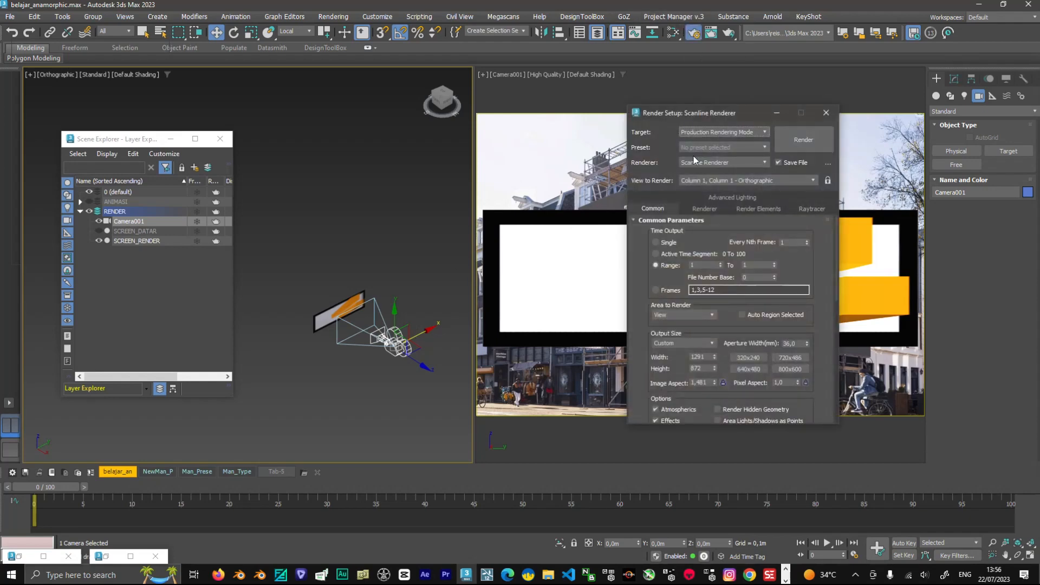
left_click_drag(679, 114, 245, 16)
left_click_drag(289, 254, 266, 553)
left_click_drag(293, 217, 283, 263)
mouse_move(296, 174)
left_mouse_down()
mouse_move(296, 163)
mouse_move(288, 254)
mouse_move(287, 187)
left_mouse_up()
middle_click_drag(374, 374, 358, 374, "alt")
left_click_drag(395, 339, 402, 338)
left_click_drag(291, 256, 317, 545)
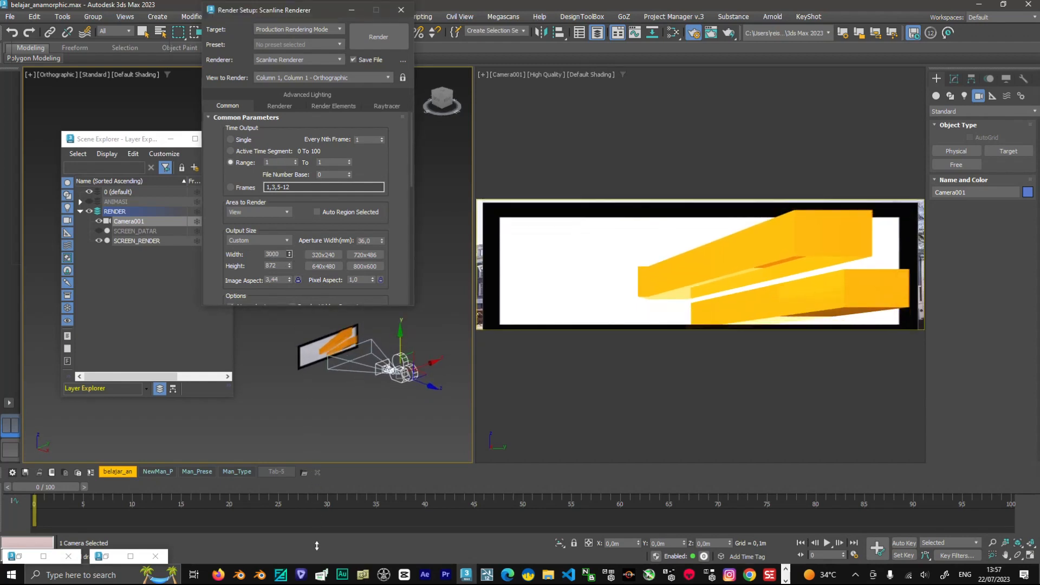
left_click_drag(398, 339, 401, 337)
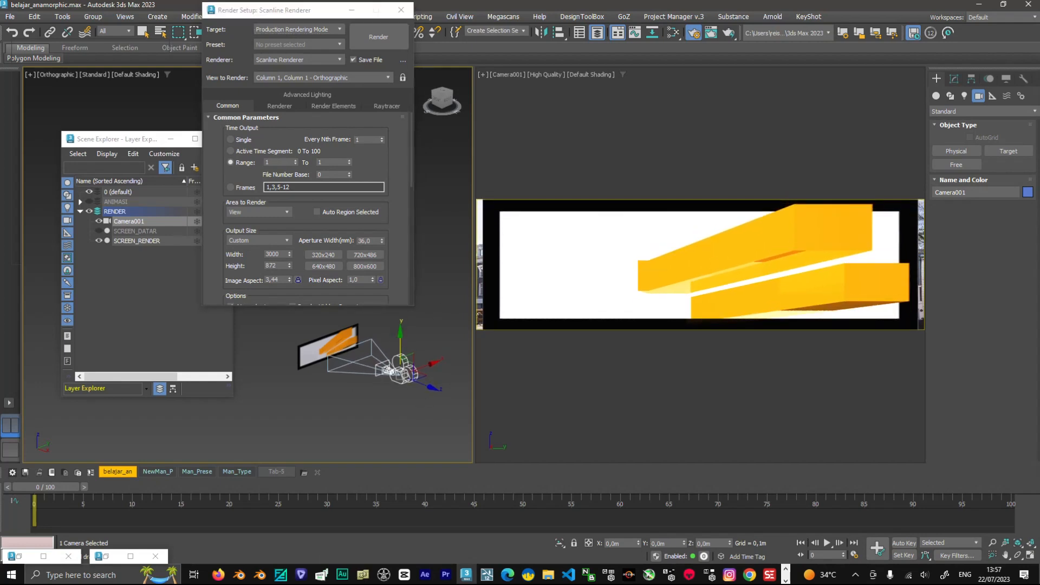